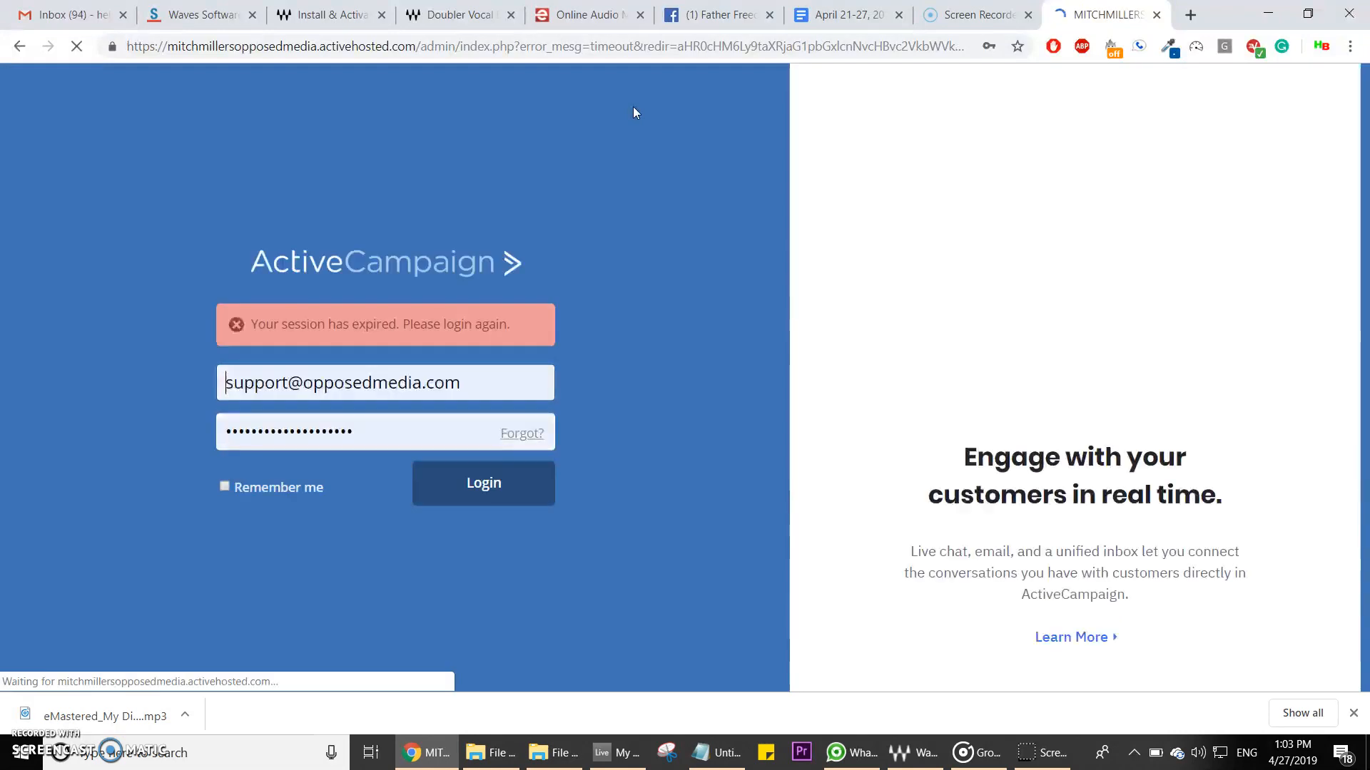
Step: Log in to ActiveCampaign with the prefilled credentials and open the list of all campaigns
click(504, 499)
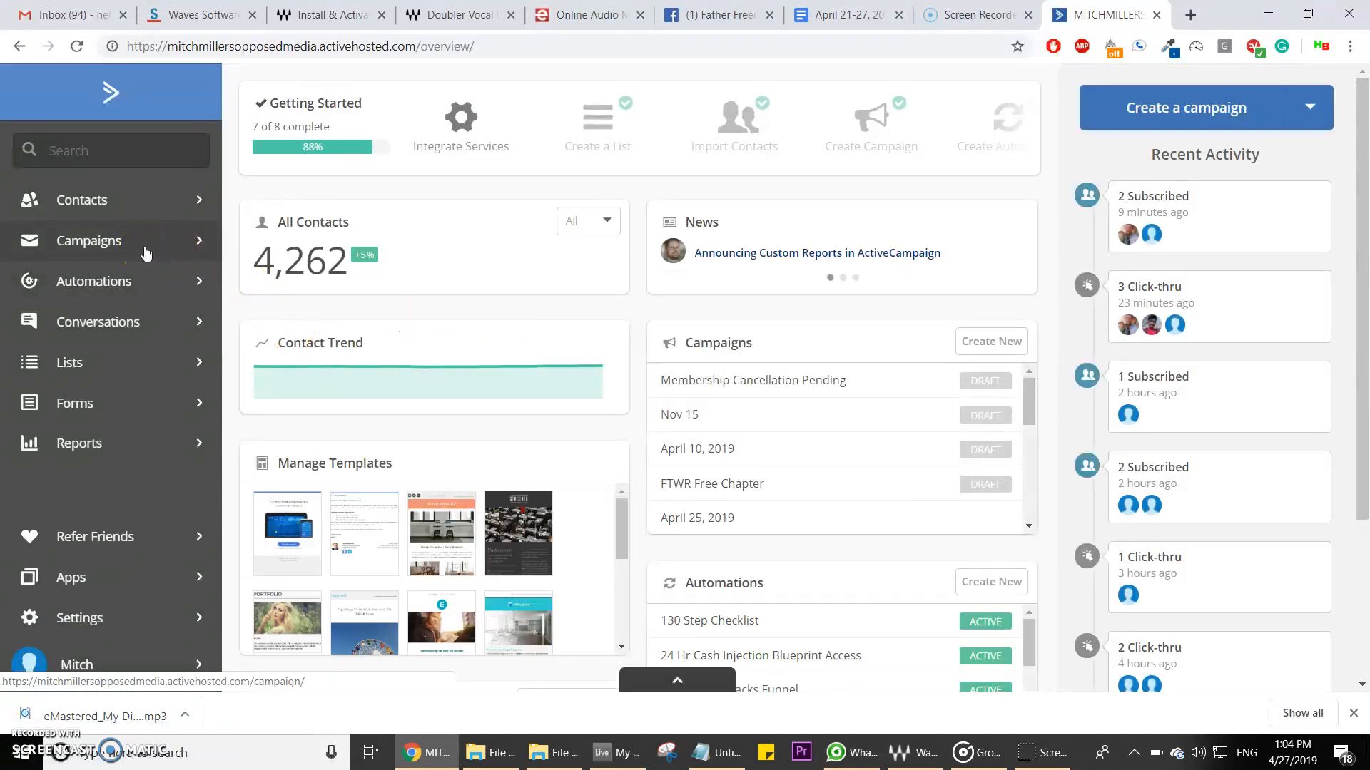
click(146, 253)
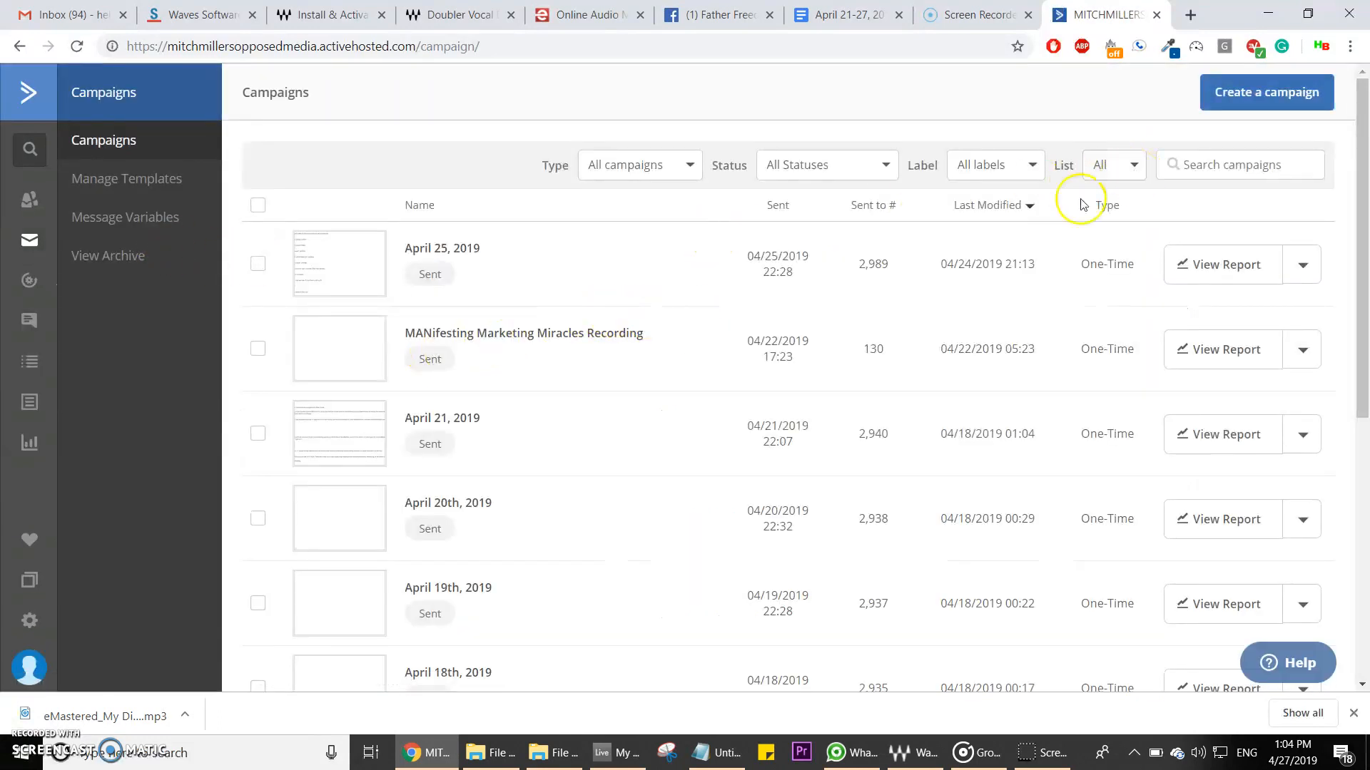
scroll(668, 492, down, 10)
scroll(668, 492, up, 10)
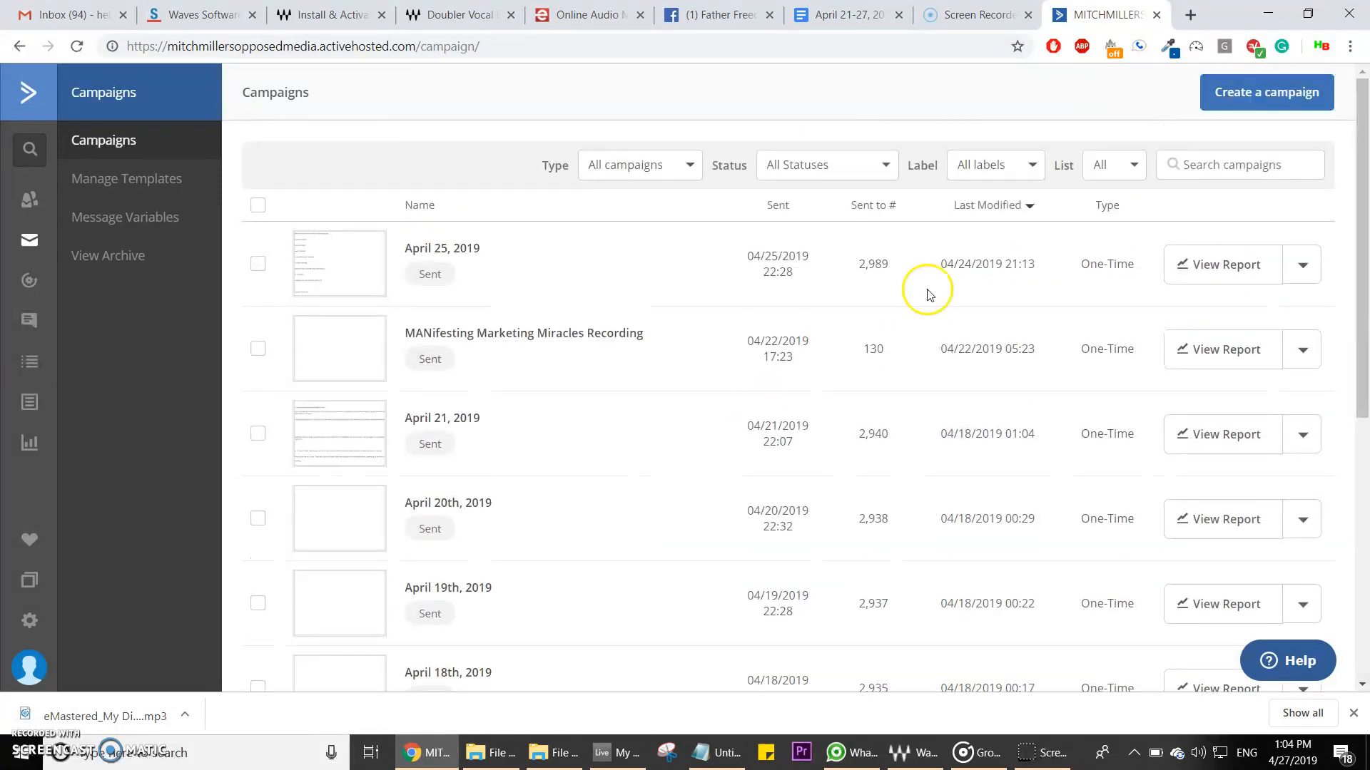
Step: Create a Standard campaign named "April 27th, 2019" and proceed to the list selection
click(1284, 107)
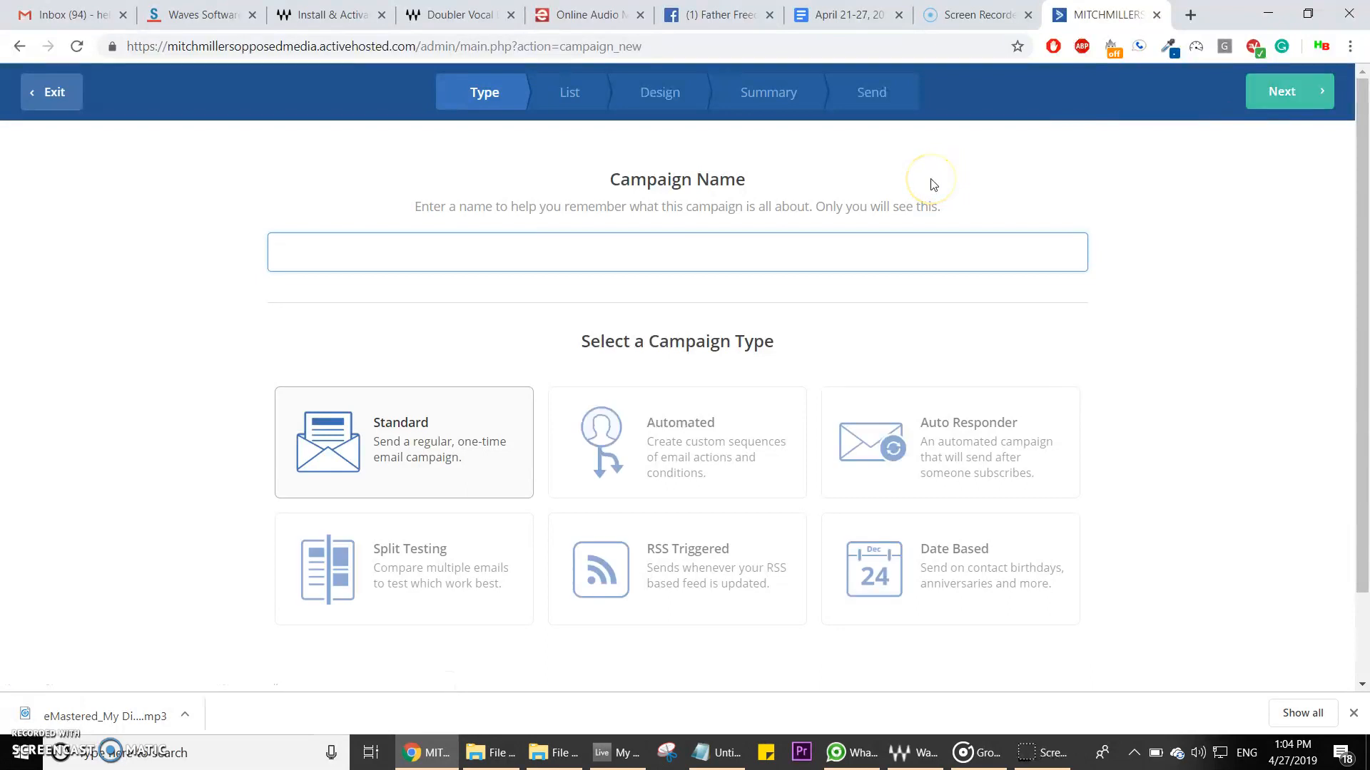
text(April 27th, 2019)
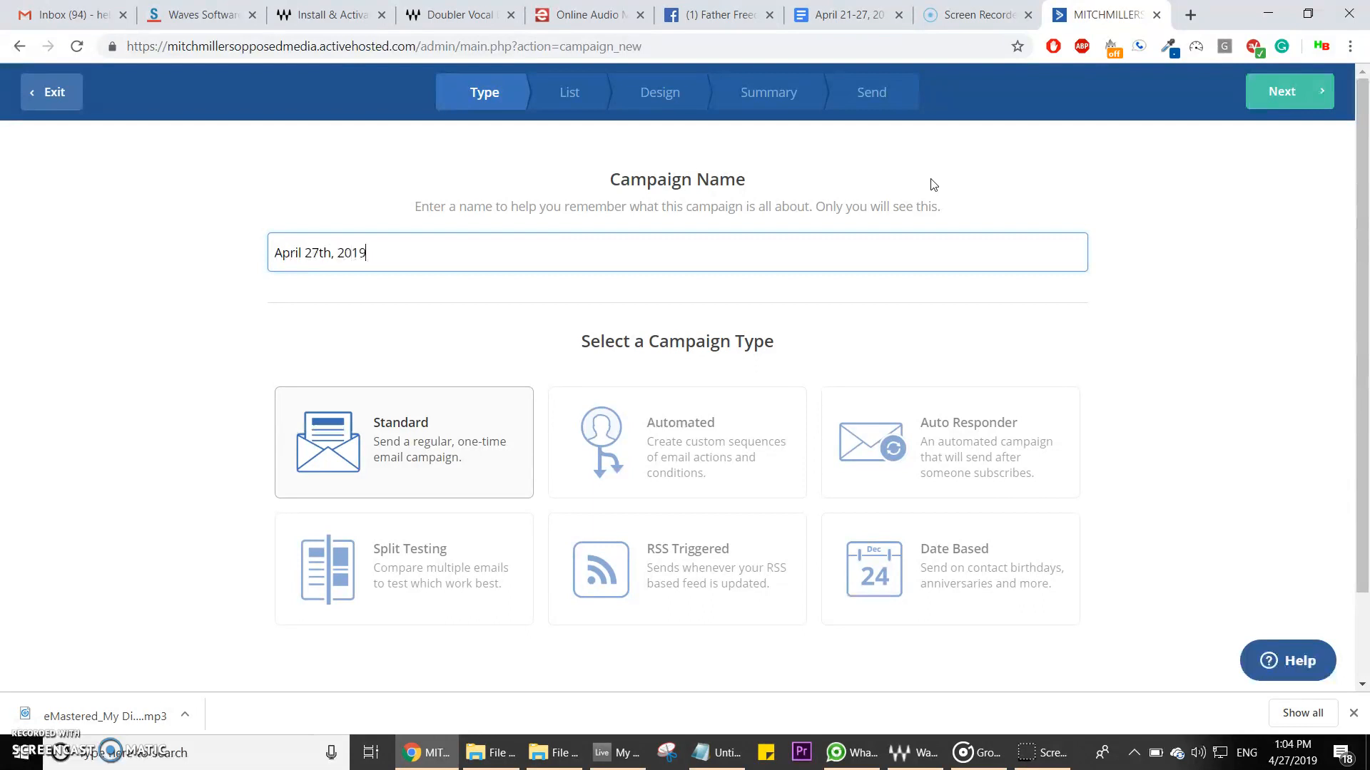
click(1368, 226)
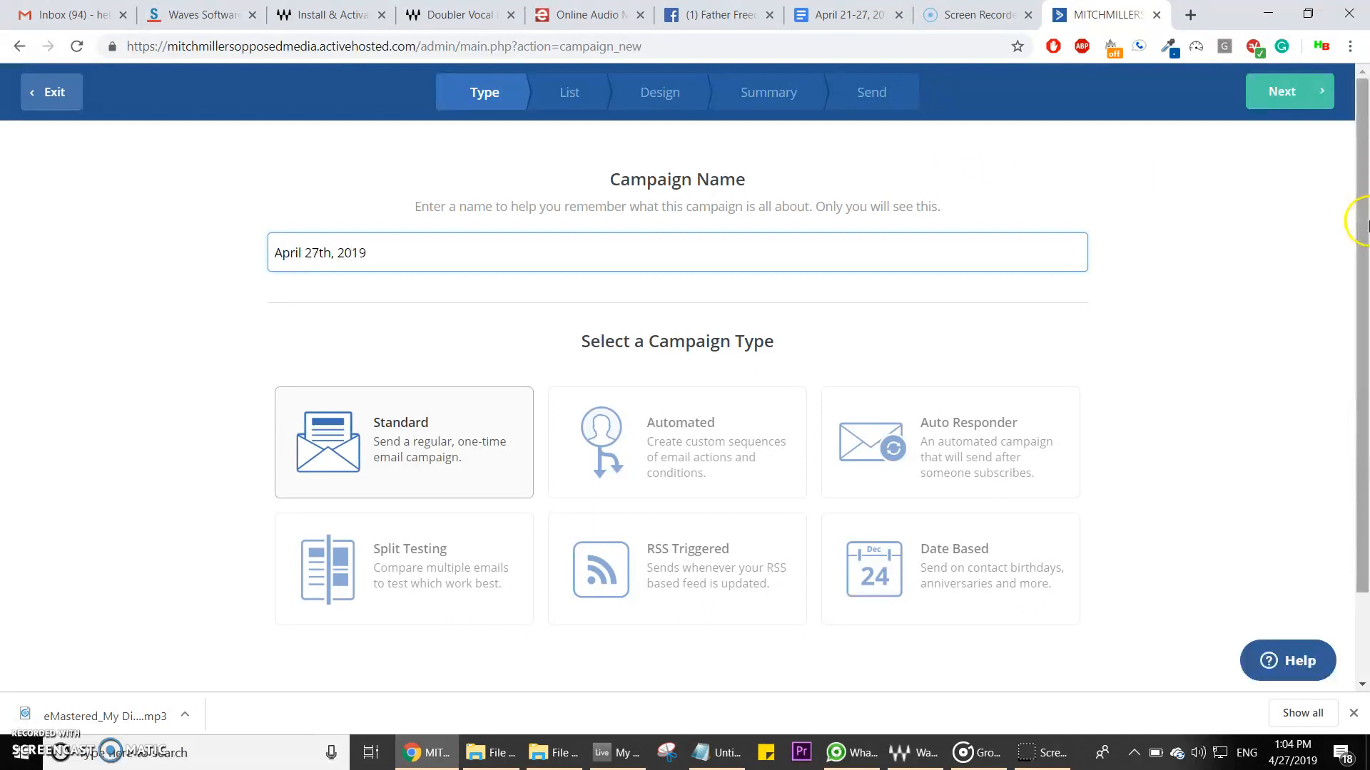
click(1293, 95)
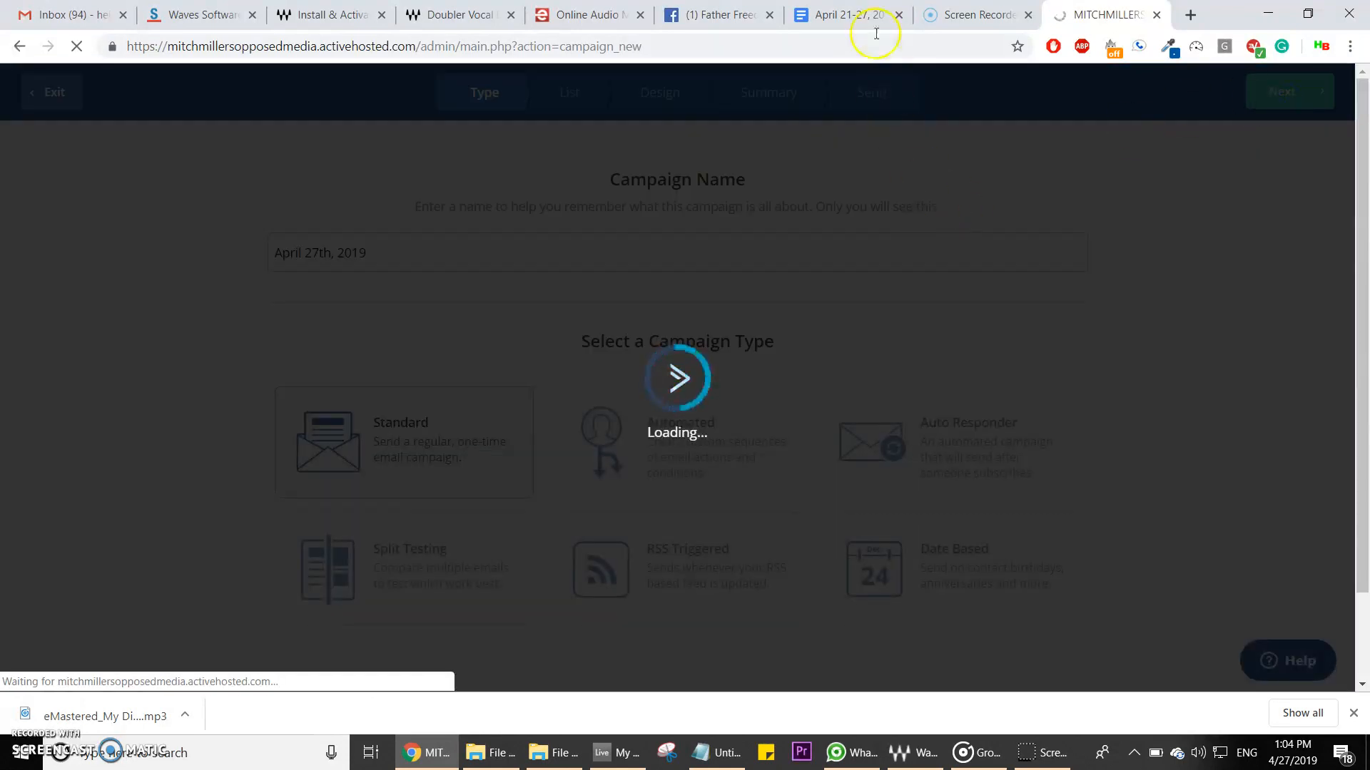
Step: Switch to the weekly Facebook posts document in Google Docs and copy the first article's subject, "The most powerful tool today"
drag(847, 17, 974, 17)
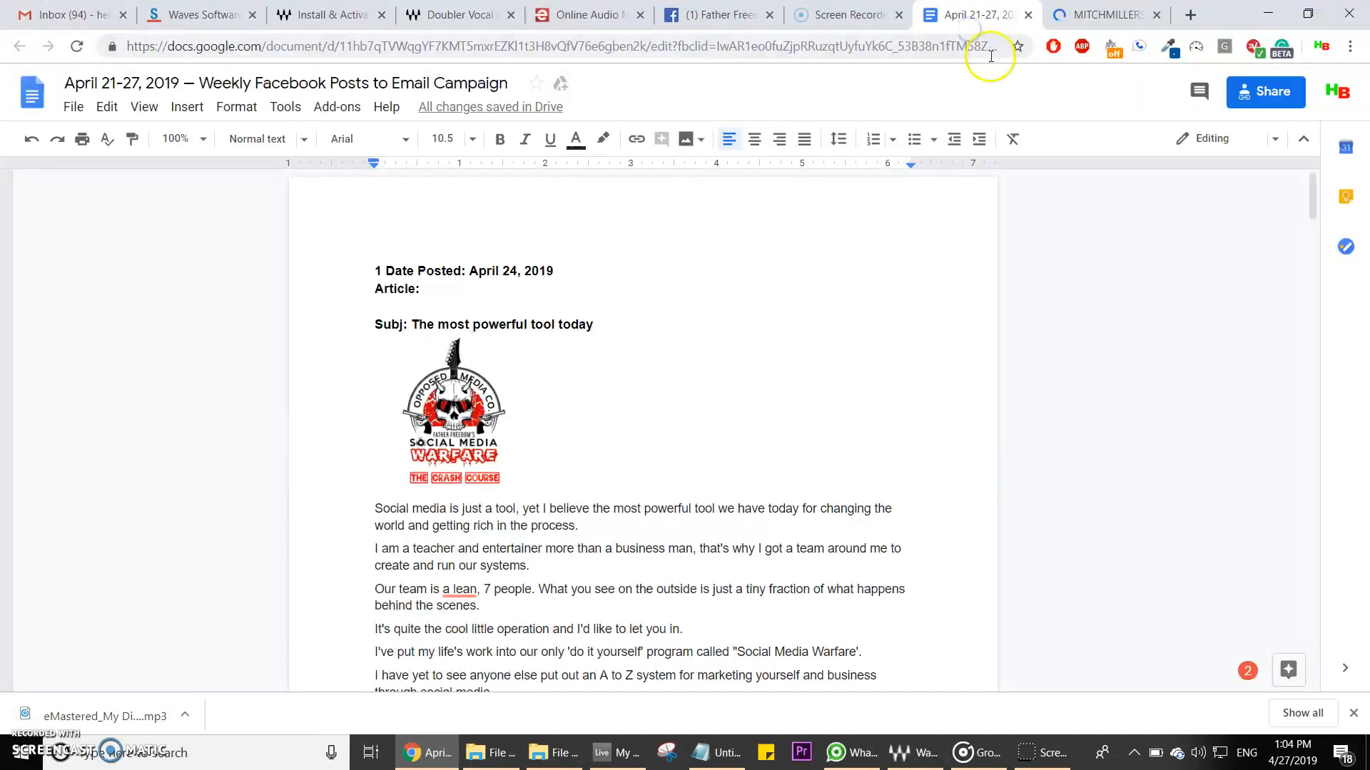
scroll(727, 318, down, 2)
scroll(727, 319, up, 2)
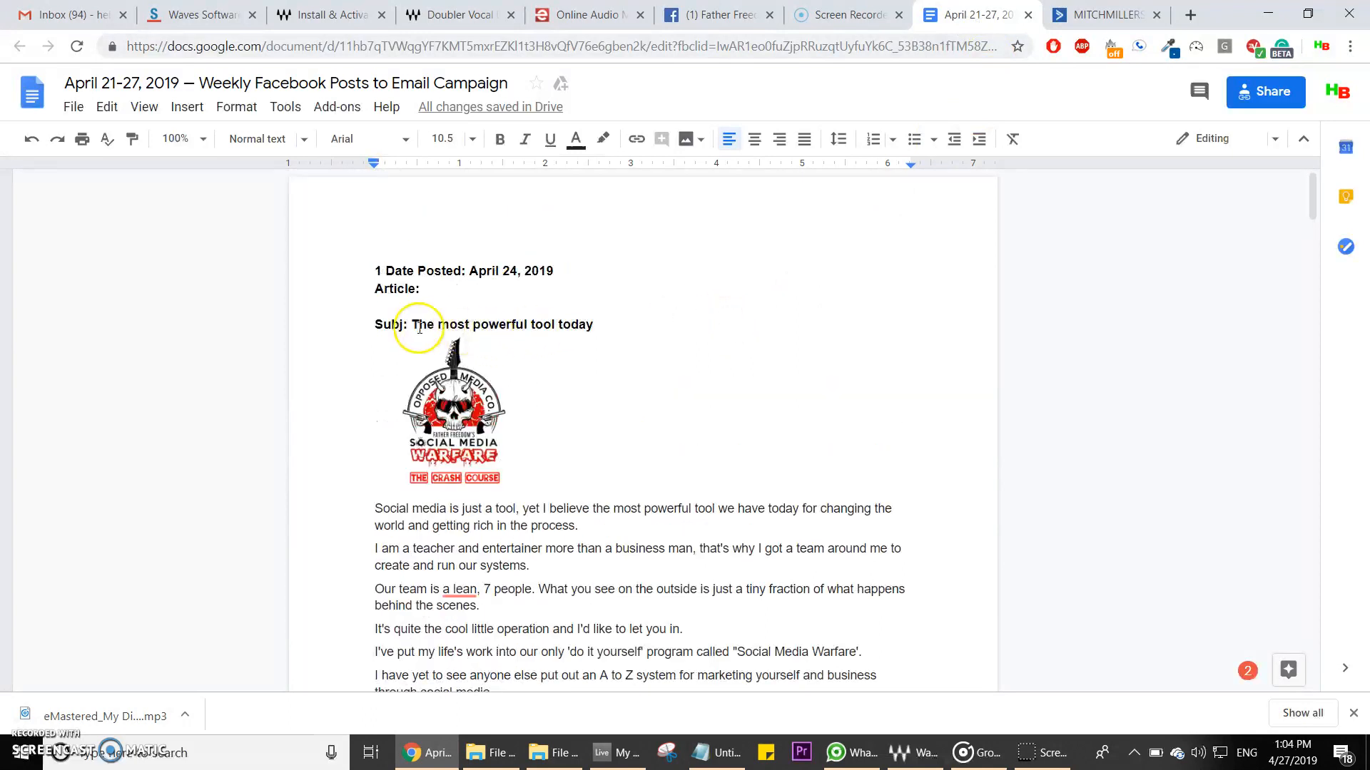
drag(413, 324, 594, 323)
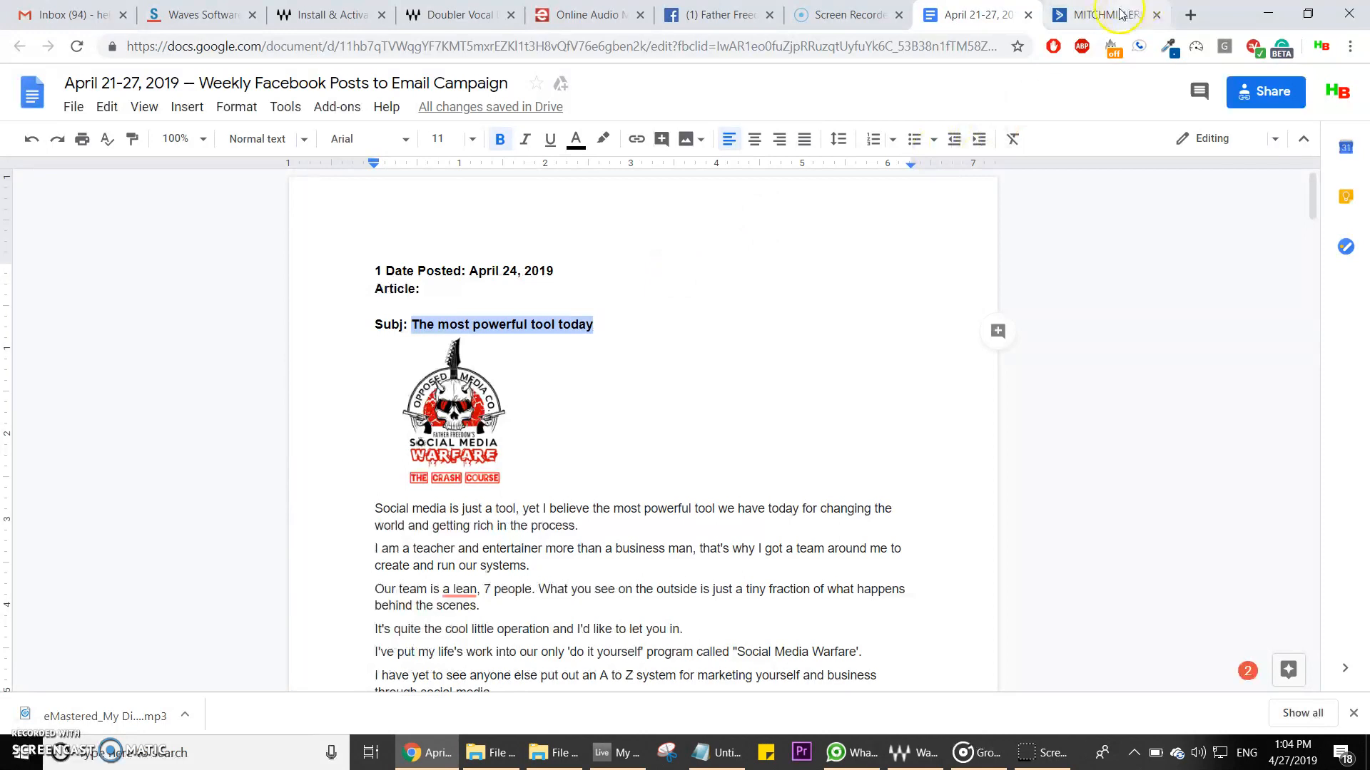
Step: Return to ActiveCampaign, select all contact lists as the campaign's recipients, review the selection and proceed to the design stage
click(1070, 14)
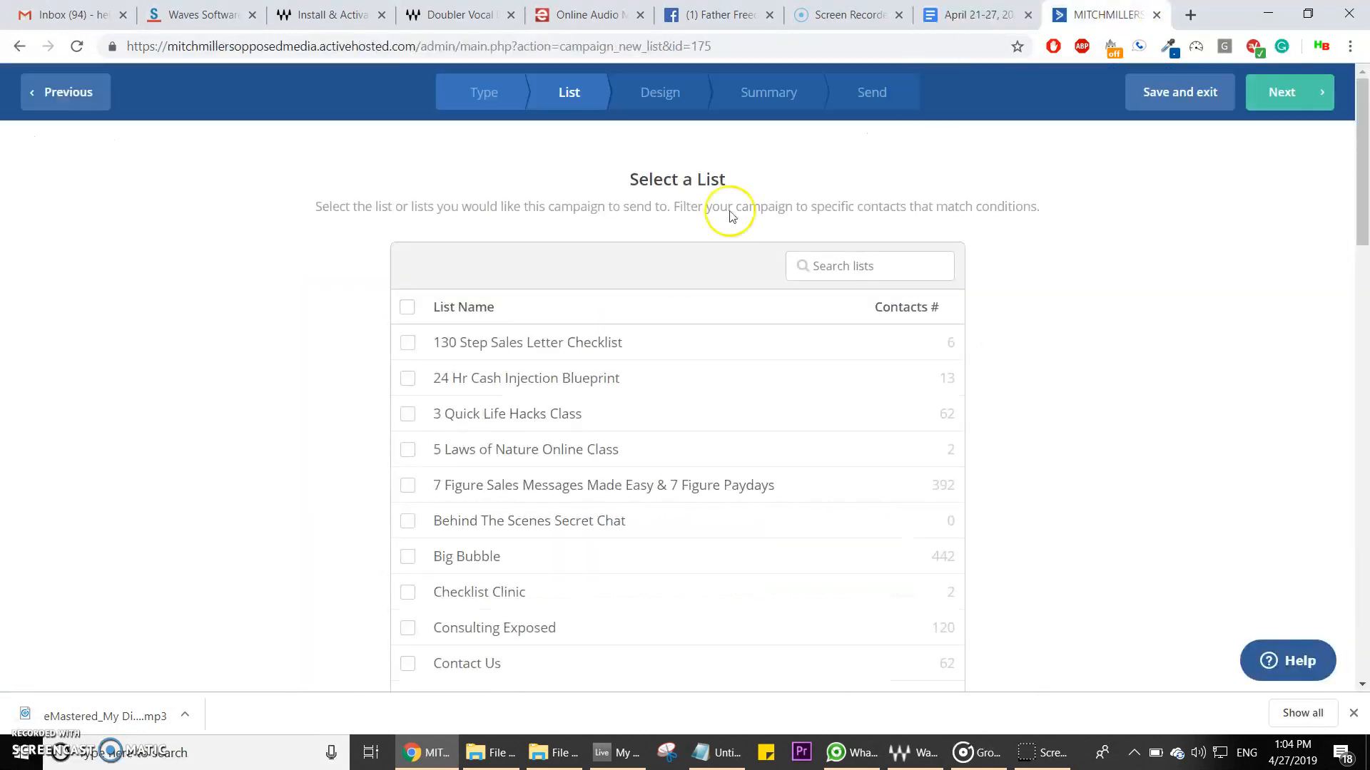
click(408, 312)
scroll(475, 321, down, 7)
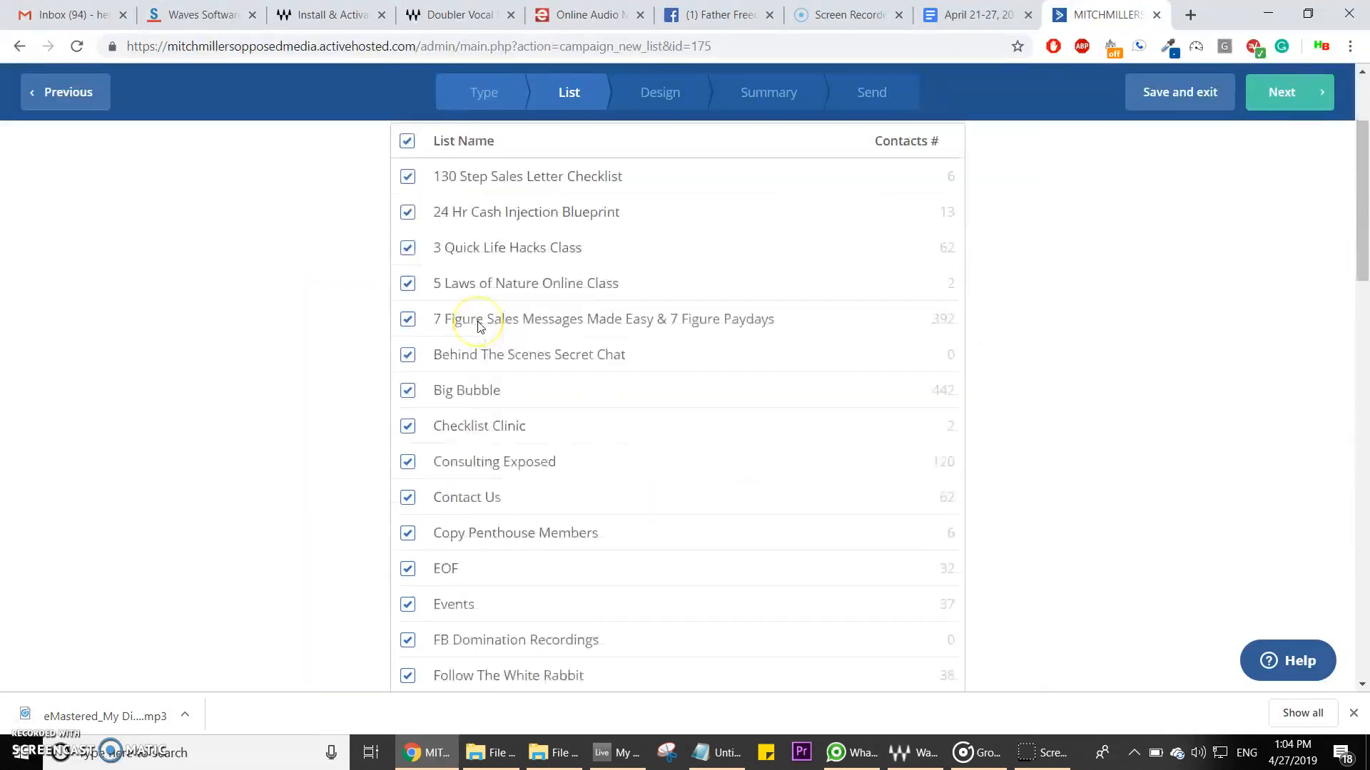
scroll(478, 327, down, 11)
scroll(479, 327, up, 18)
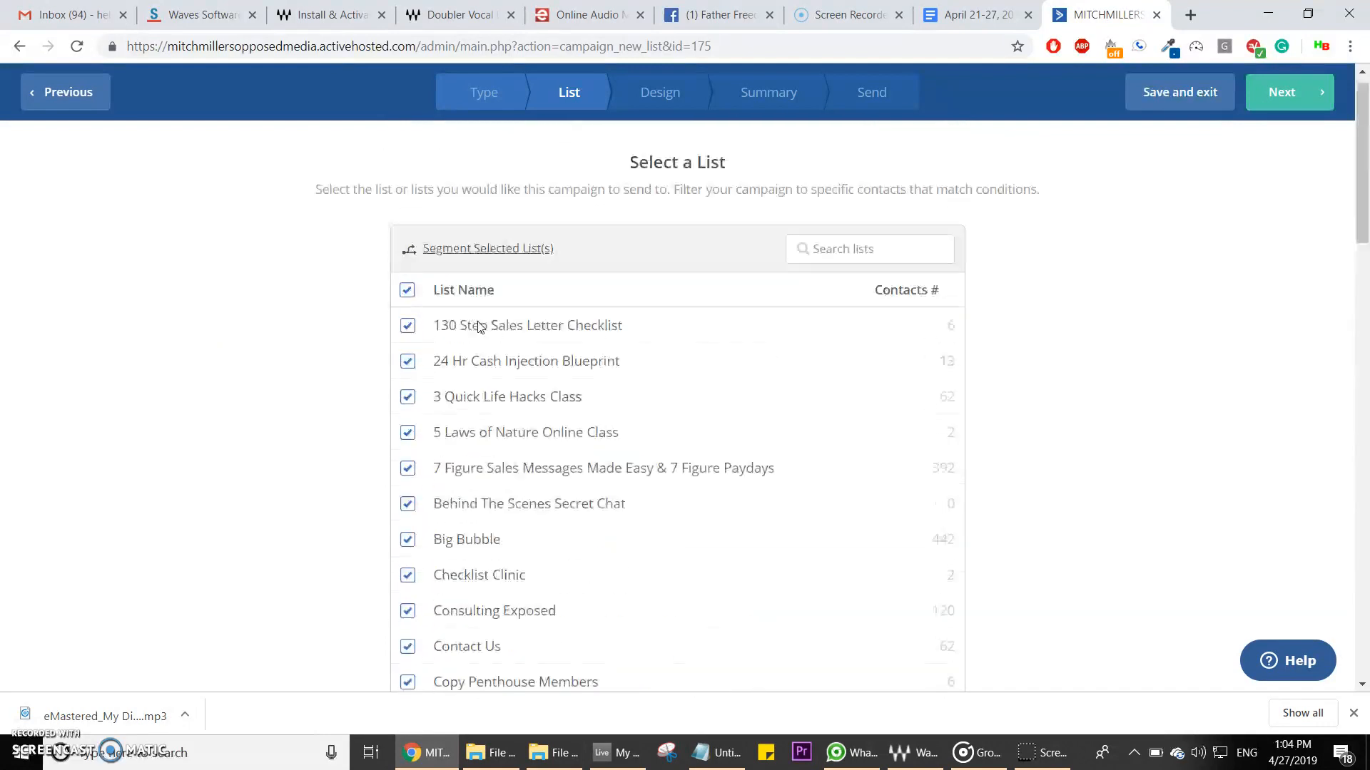
click(366, 349)
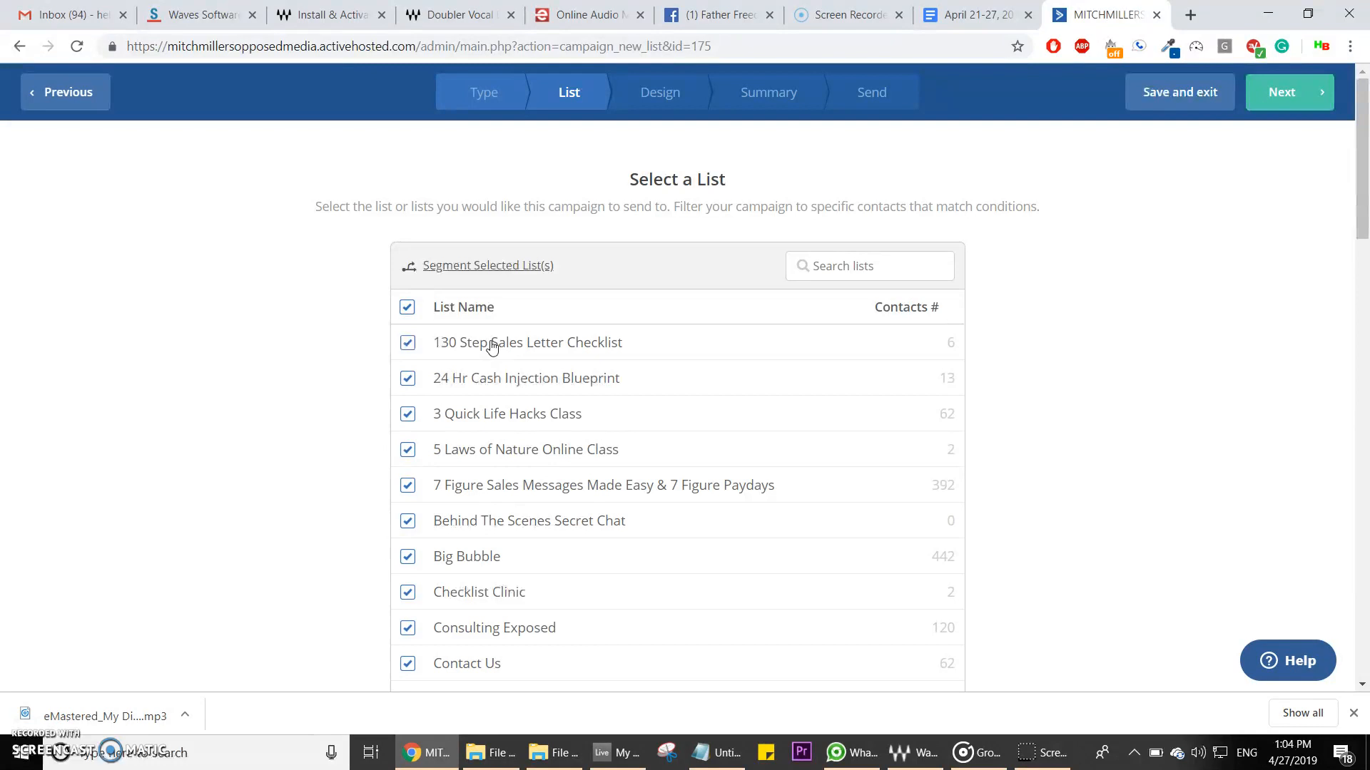
scroll(490, 345, down, 18)
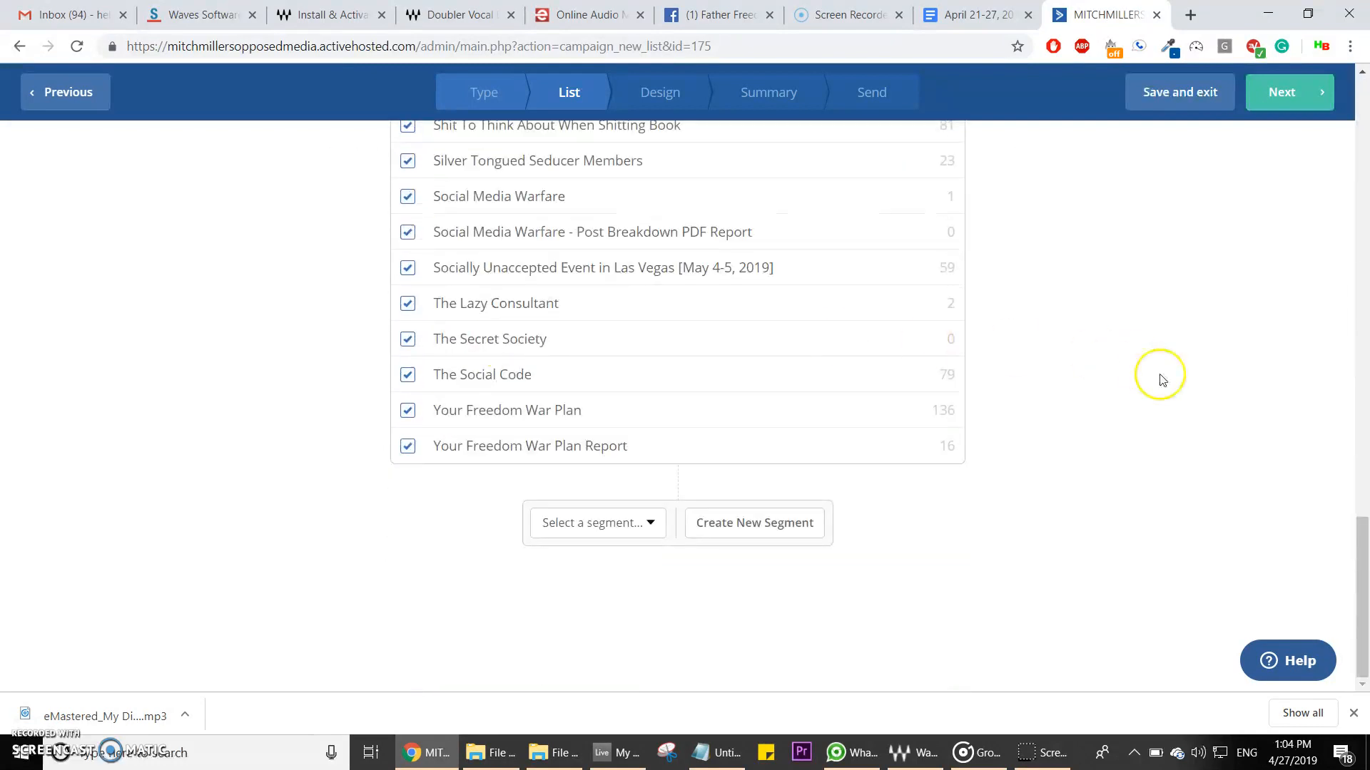
scroll(1161, 378, up, 18)
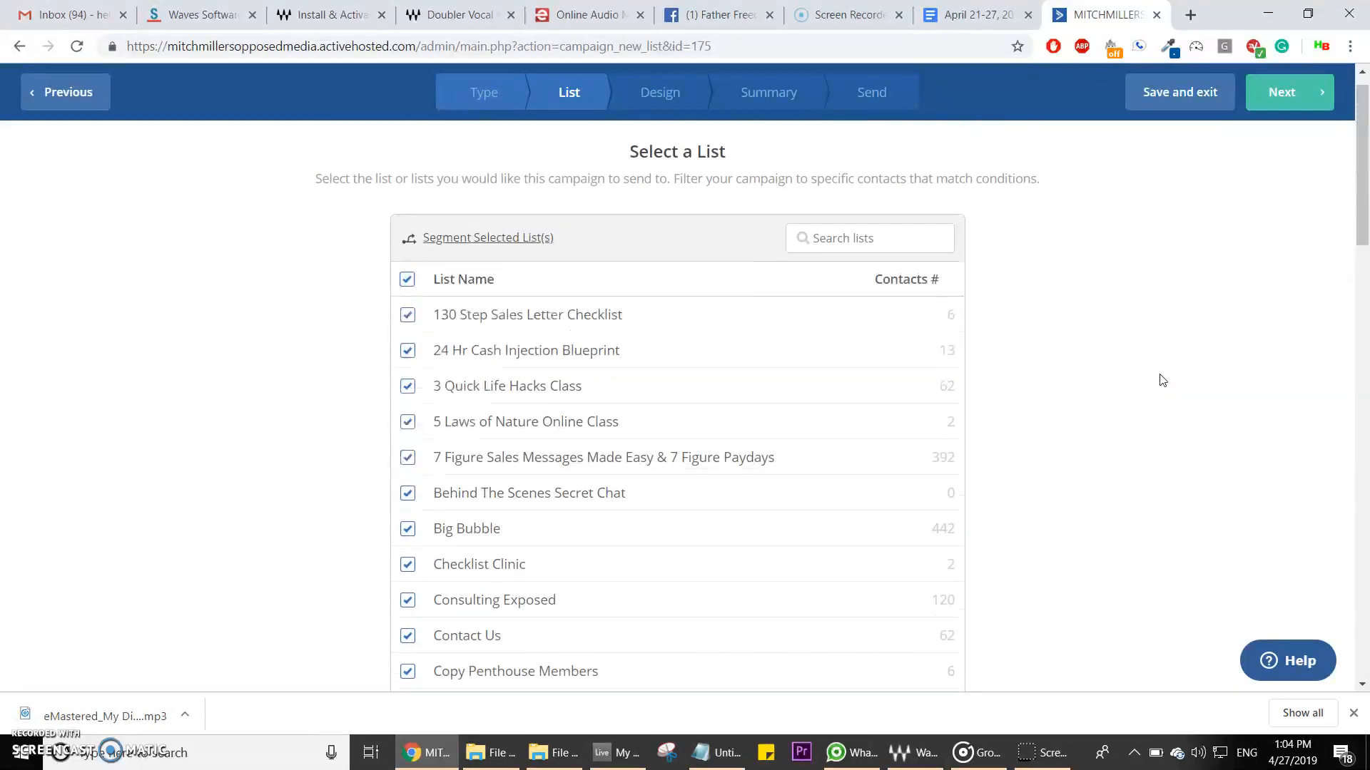
scroll(1161, 379, down, 18)
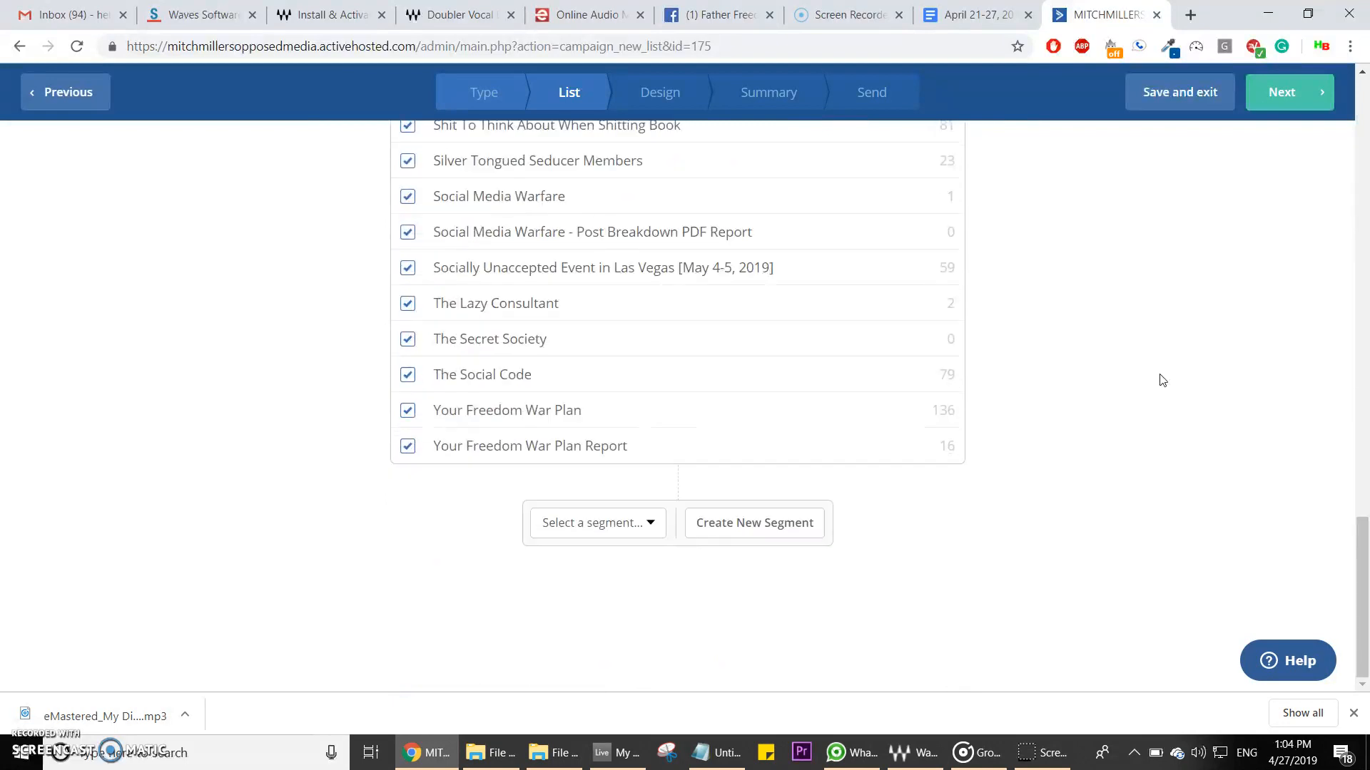
scroll(1160, 379, up, 18)
click(1288, 100)
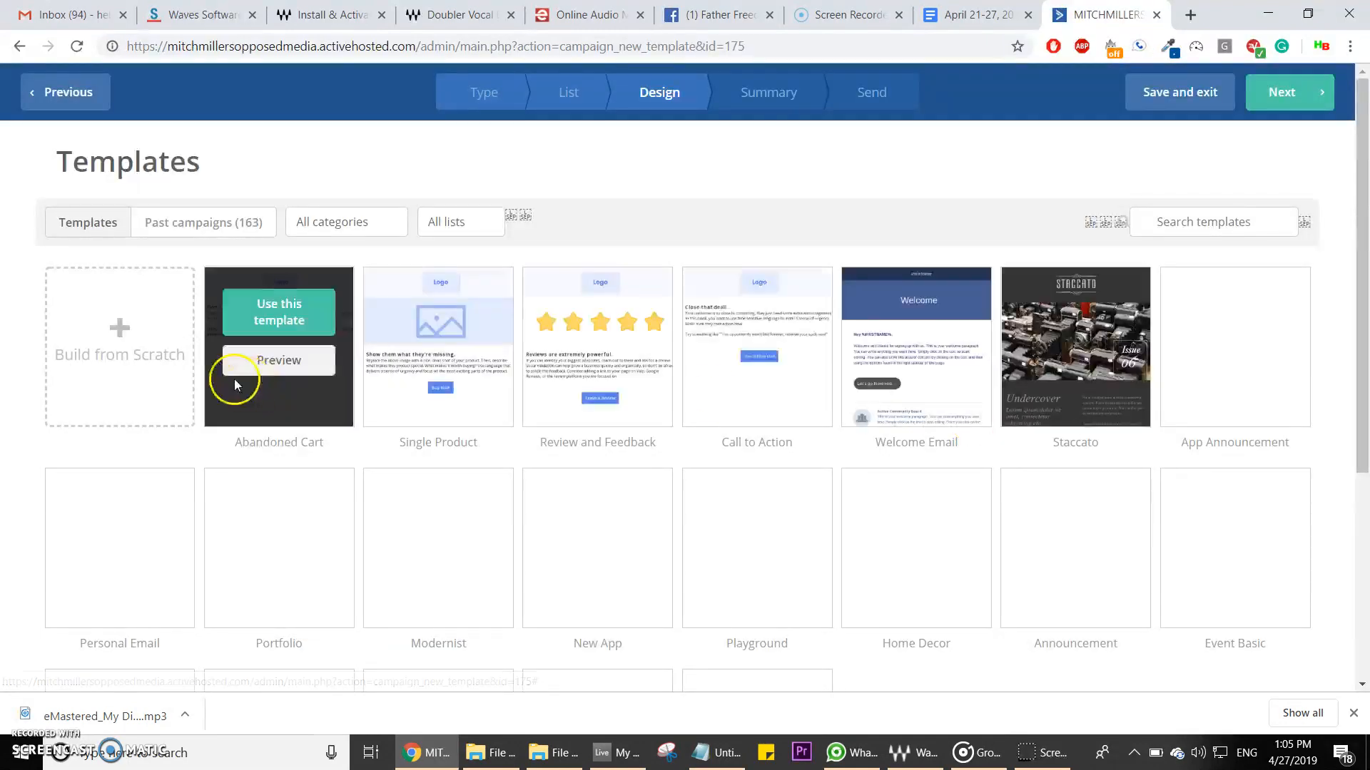
Step: Build the email from scratch using the Custom HTML blank template
mouse_move(582, 383)
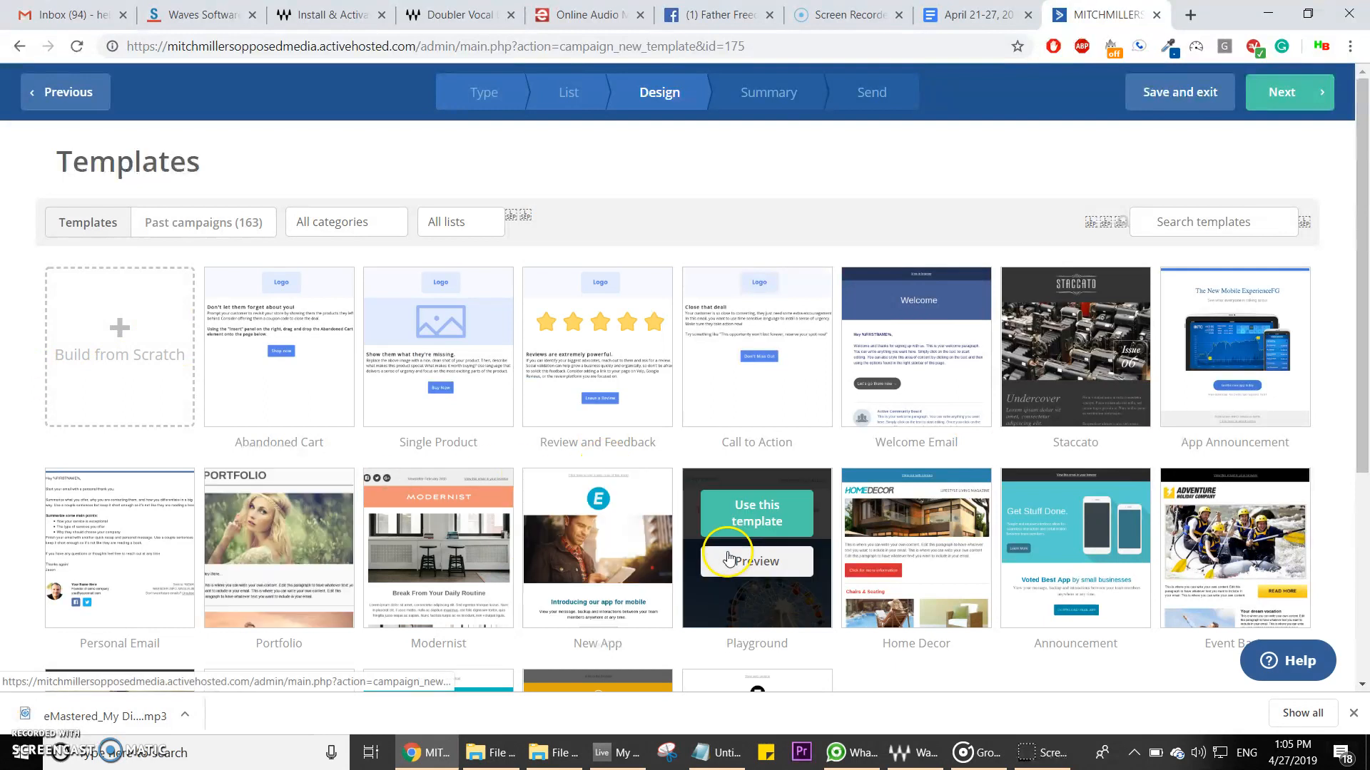
click(124, 359)
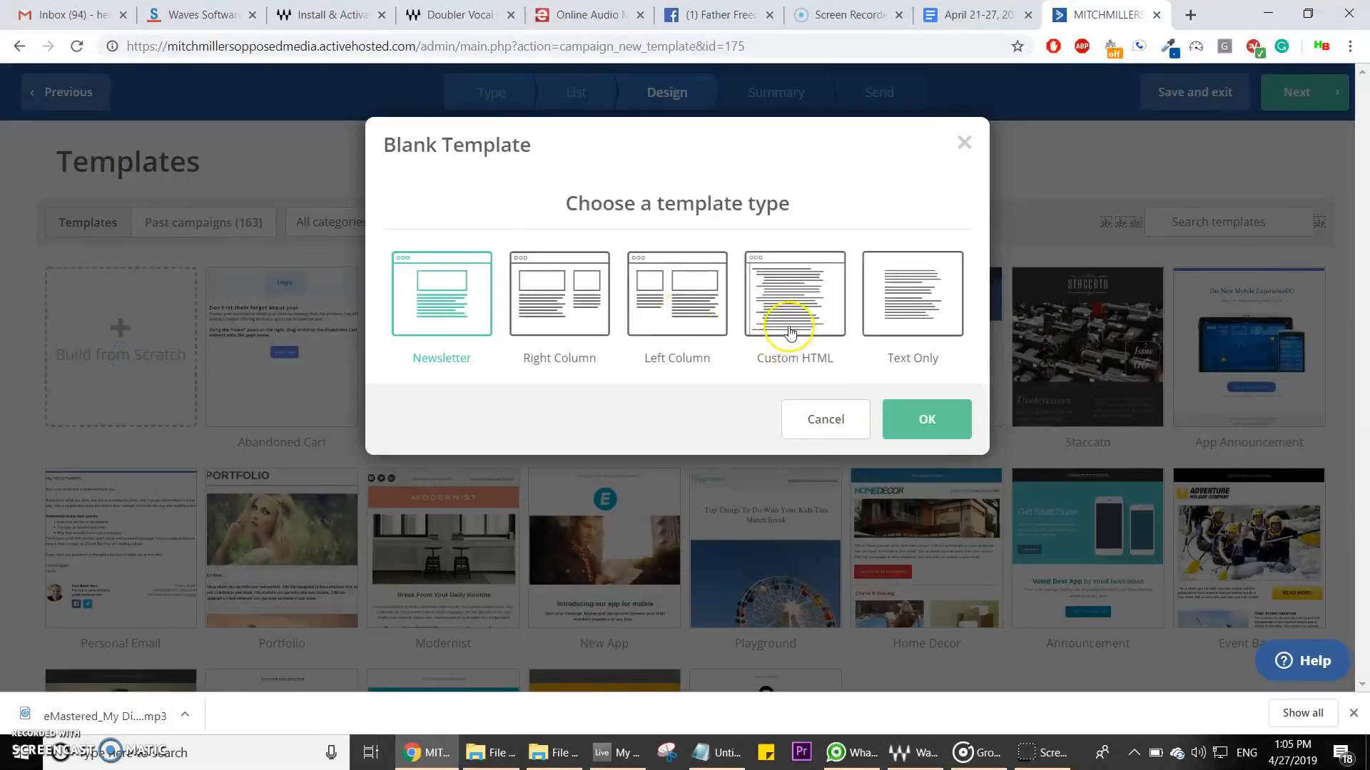
click(772, 296)
click(928, 419)
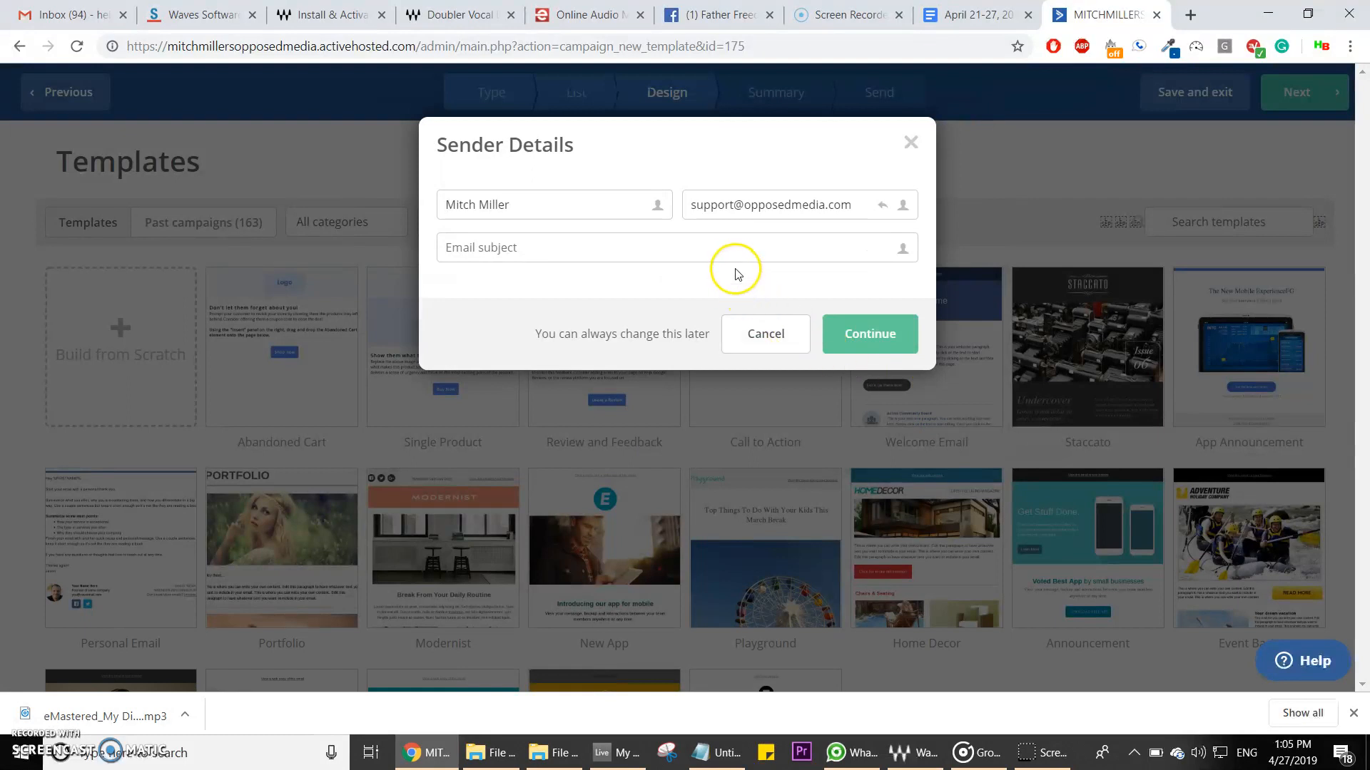
click(565, 208)
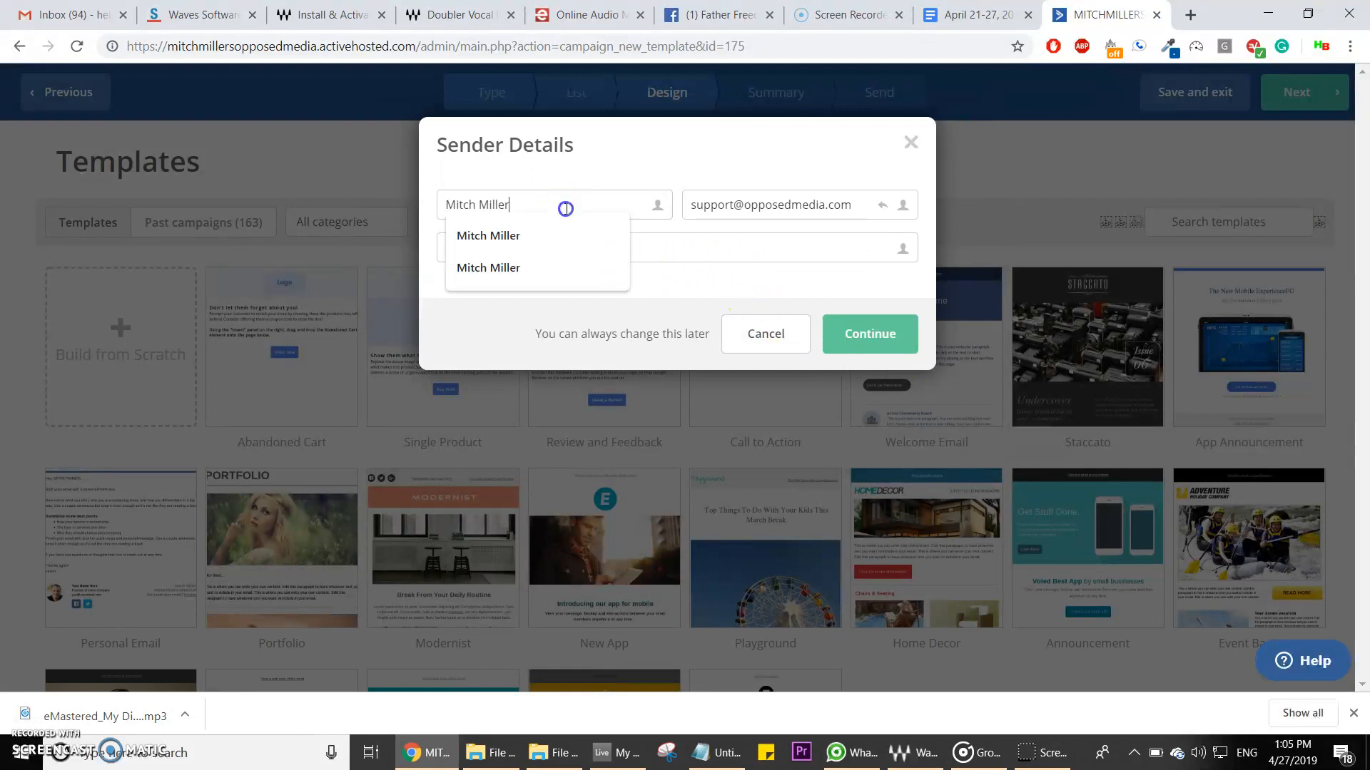
click(526, 183)
click(528, 203)
text('s a)
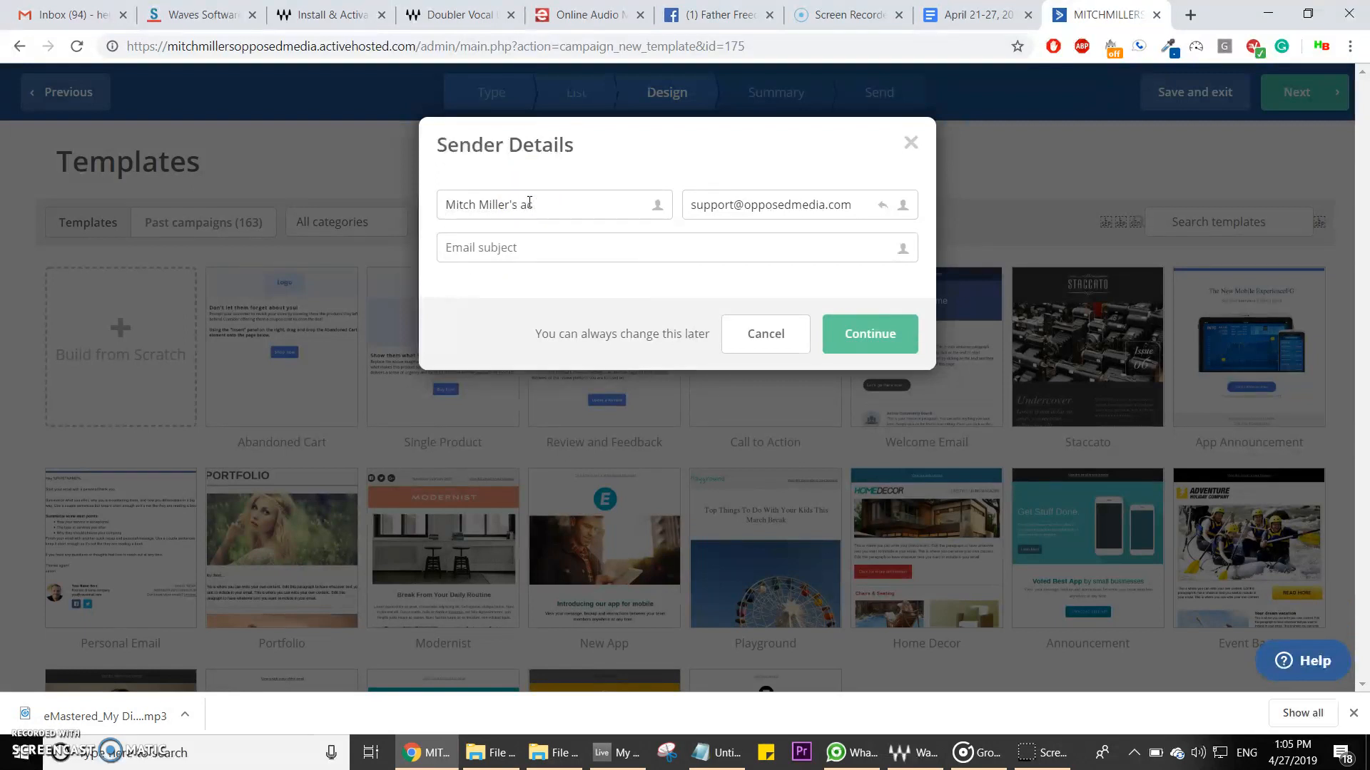
key(BackSpace)
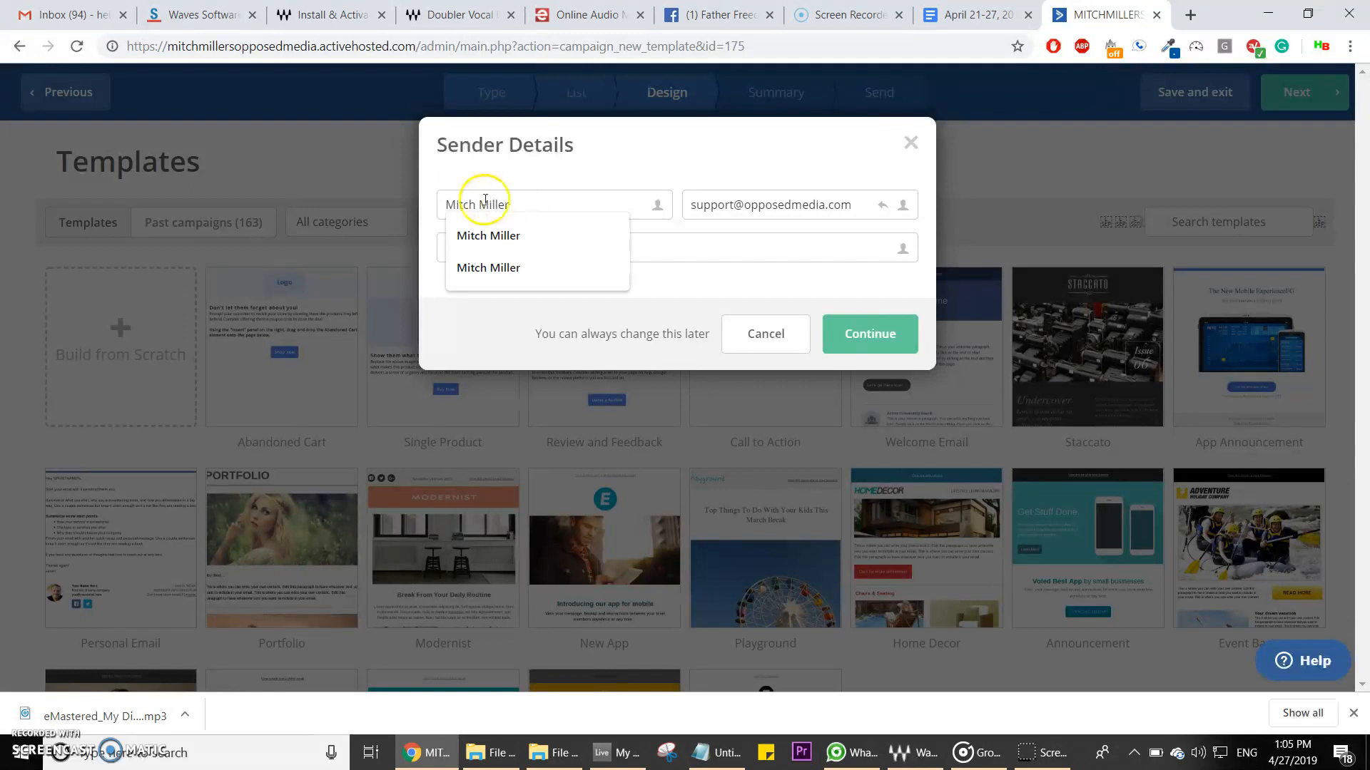
click(748, 207)
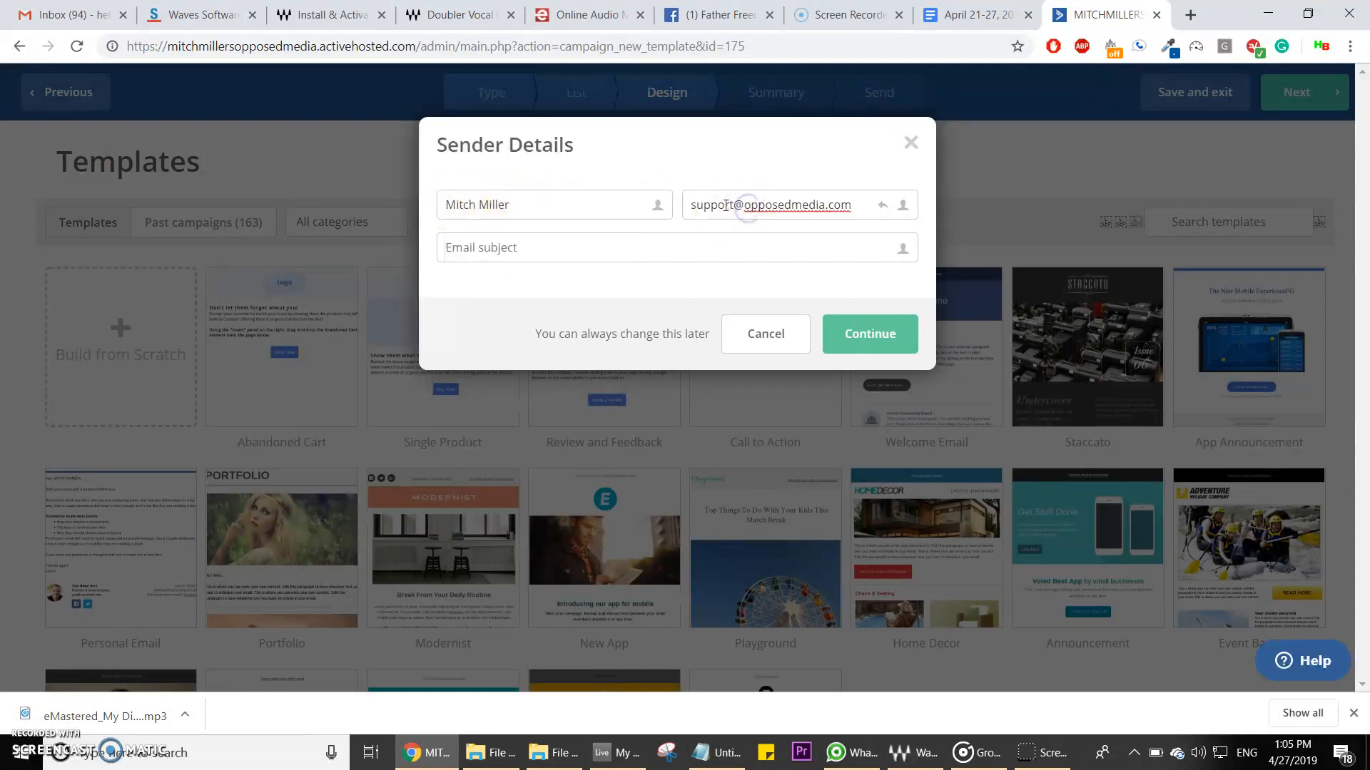
drag(697, 205, 805, 201)
Step: Set the email subject to "The most powerful tool today" in the sender details and continue to the message editor
click(611, 251)
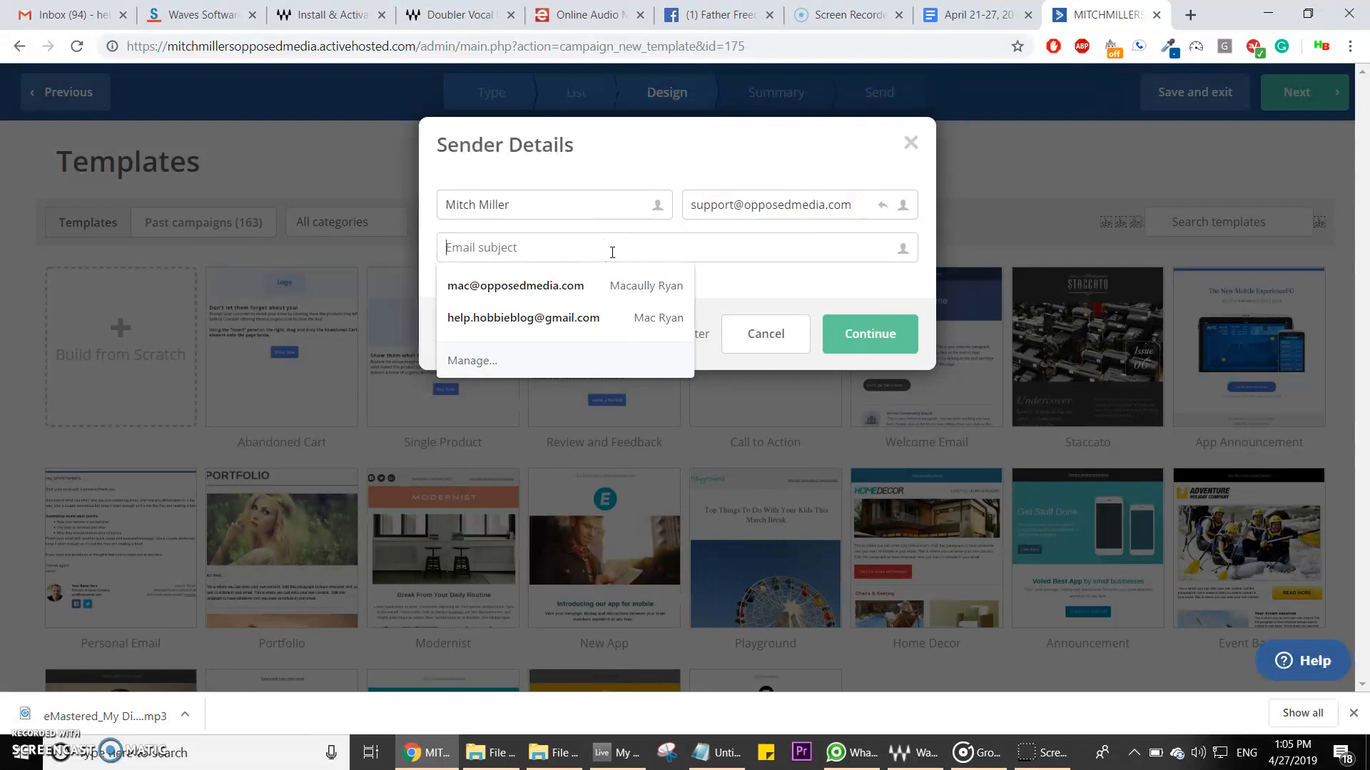
text(The most powerful tool today)
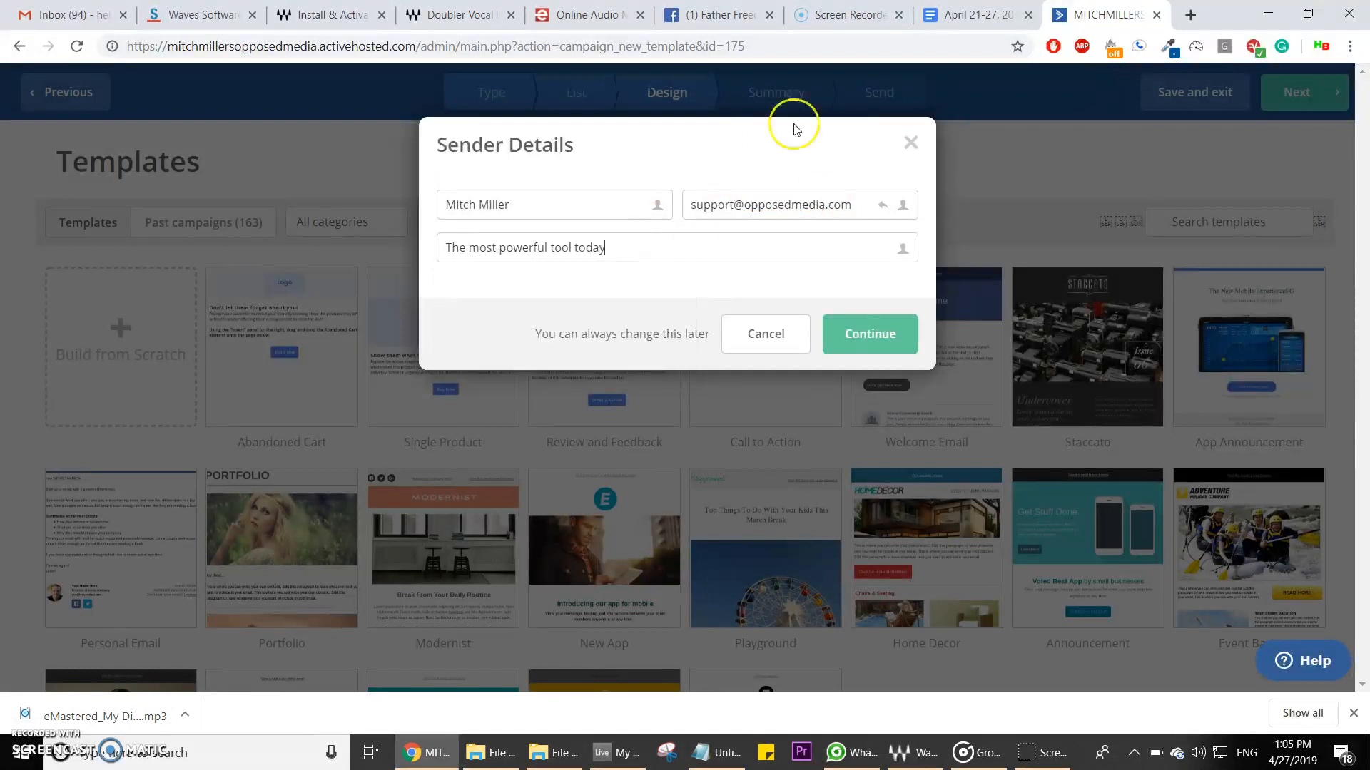
click(974, 15)
click(1106, 15)
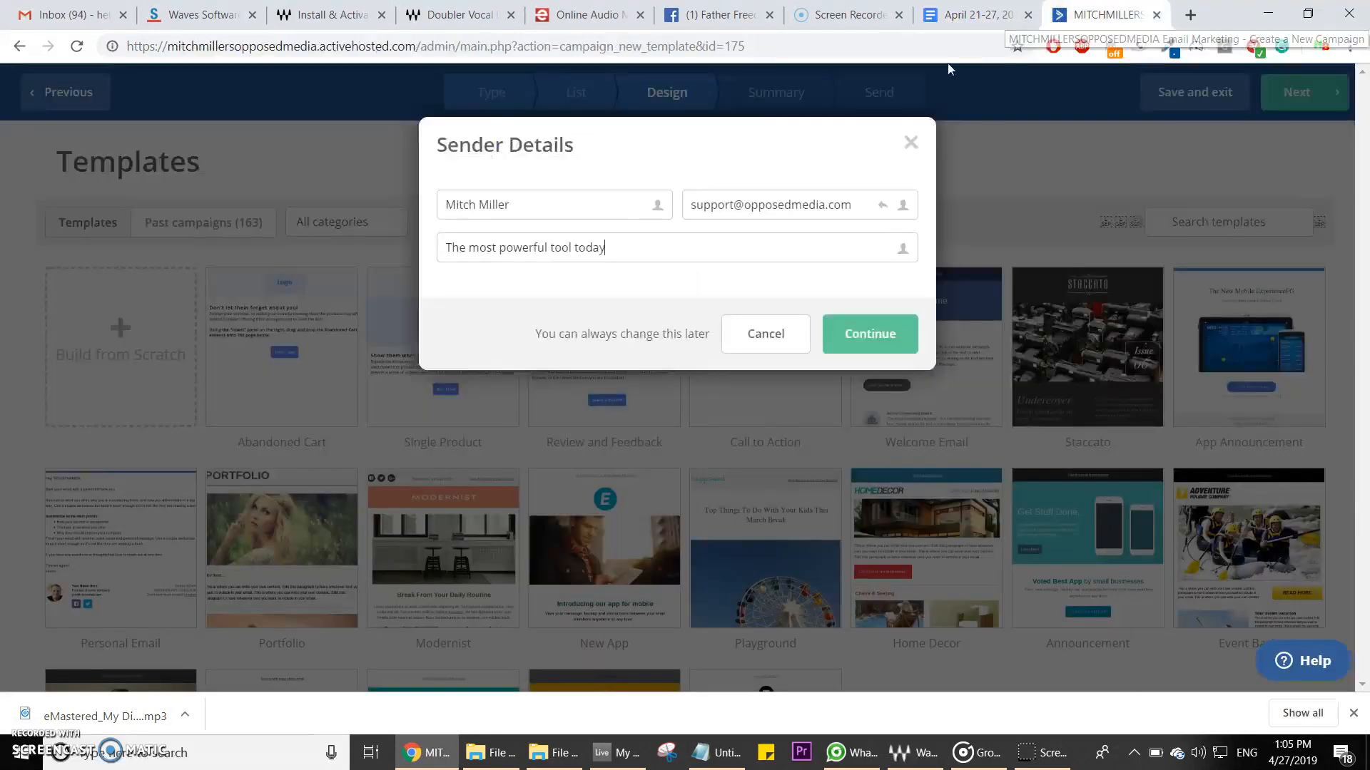
click(891, 338)
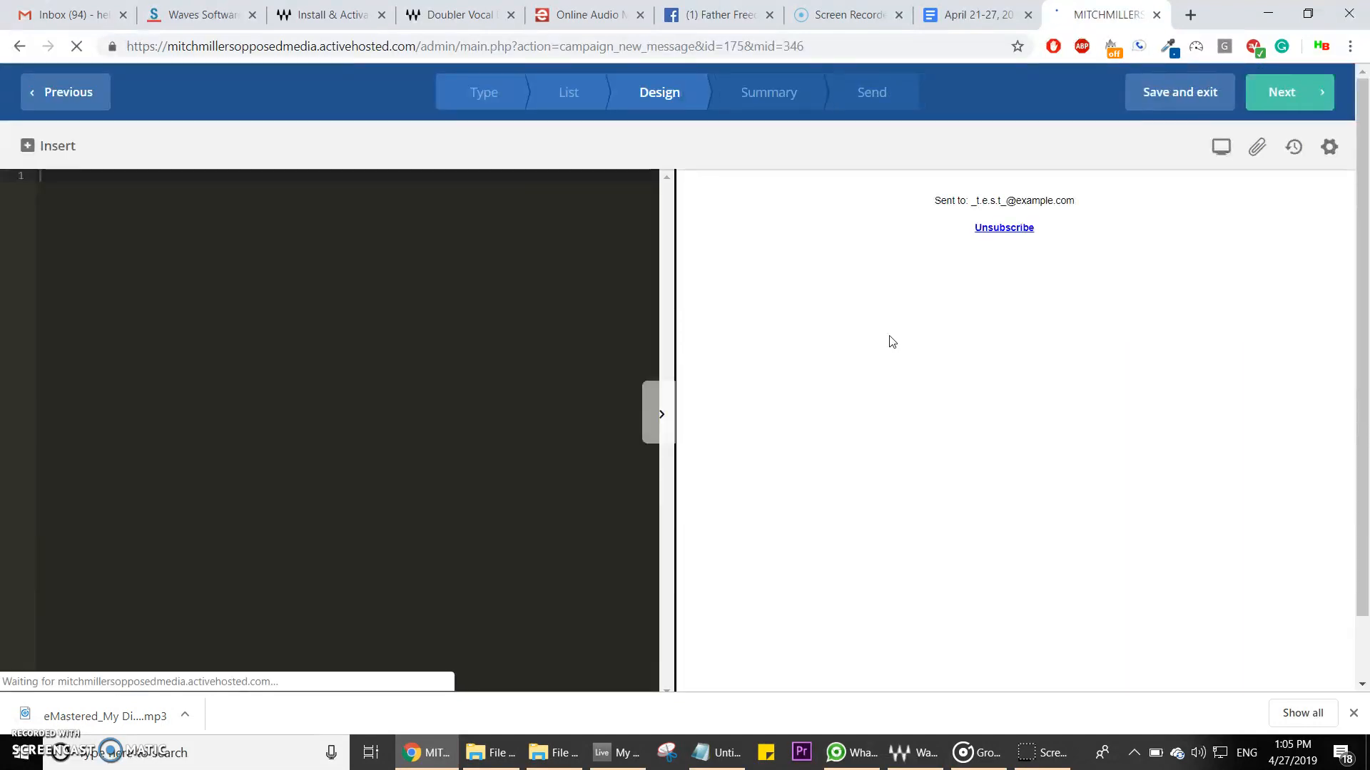
Step: Switch the message to the classic visual editor and paste in the first article's body text from the Google Docs document
click(1217, 161)
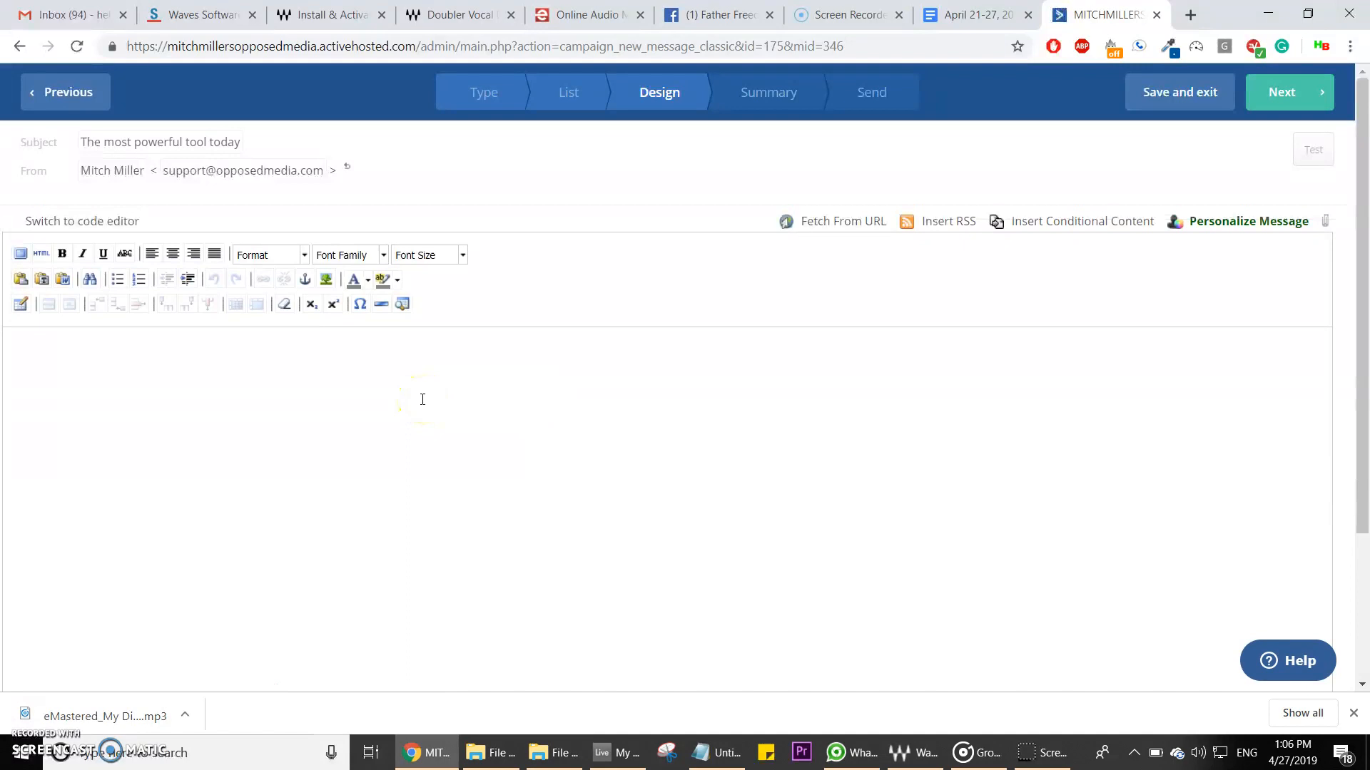
click(947, 20)
scroll(589, 485, down, 2)
click(369, 379)
drag(370, 379, 817, 482)
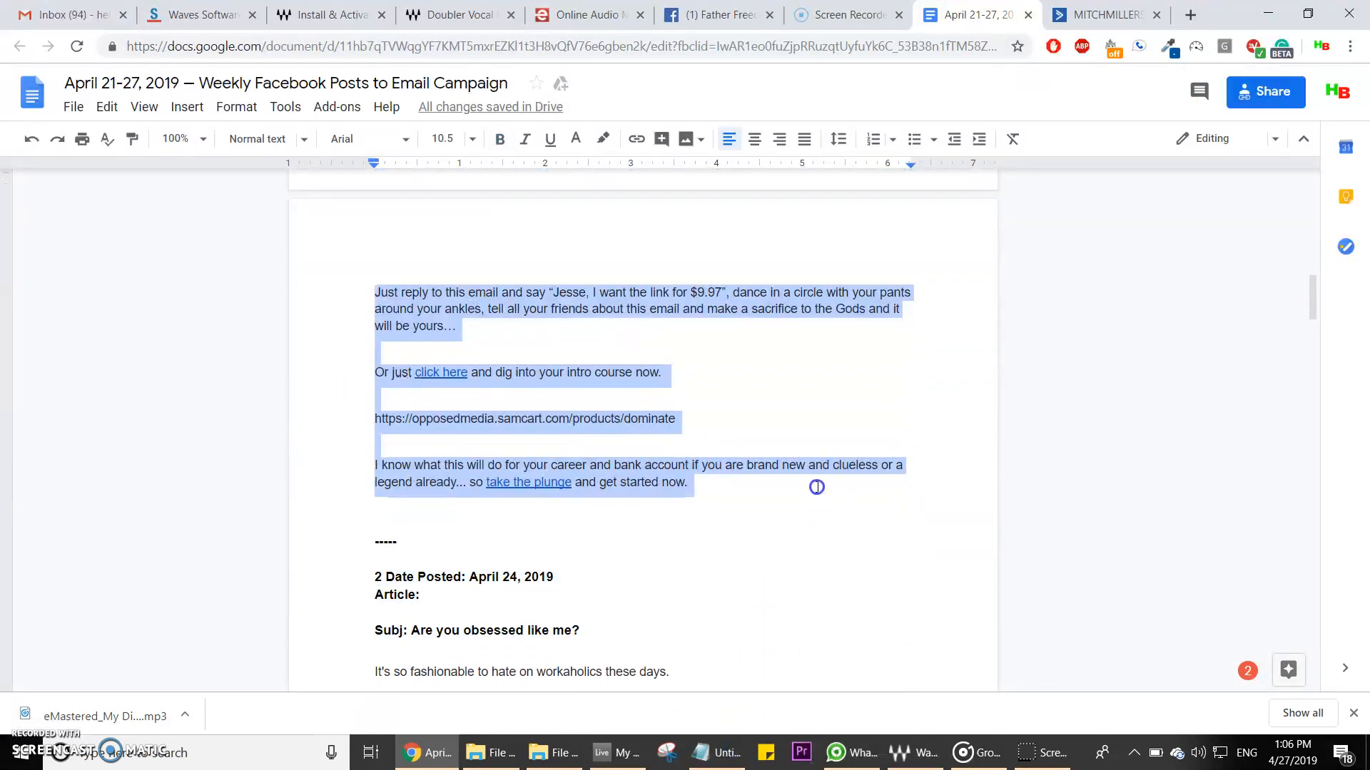
click(1099, 14)
key(ctrl+v)
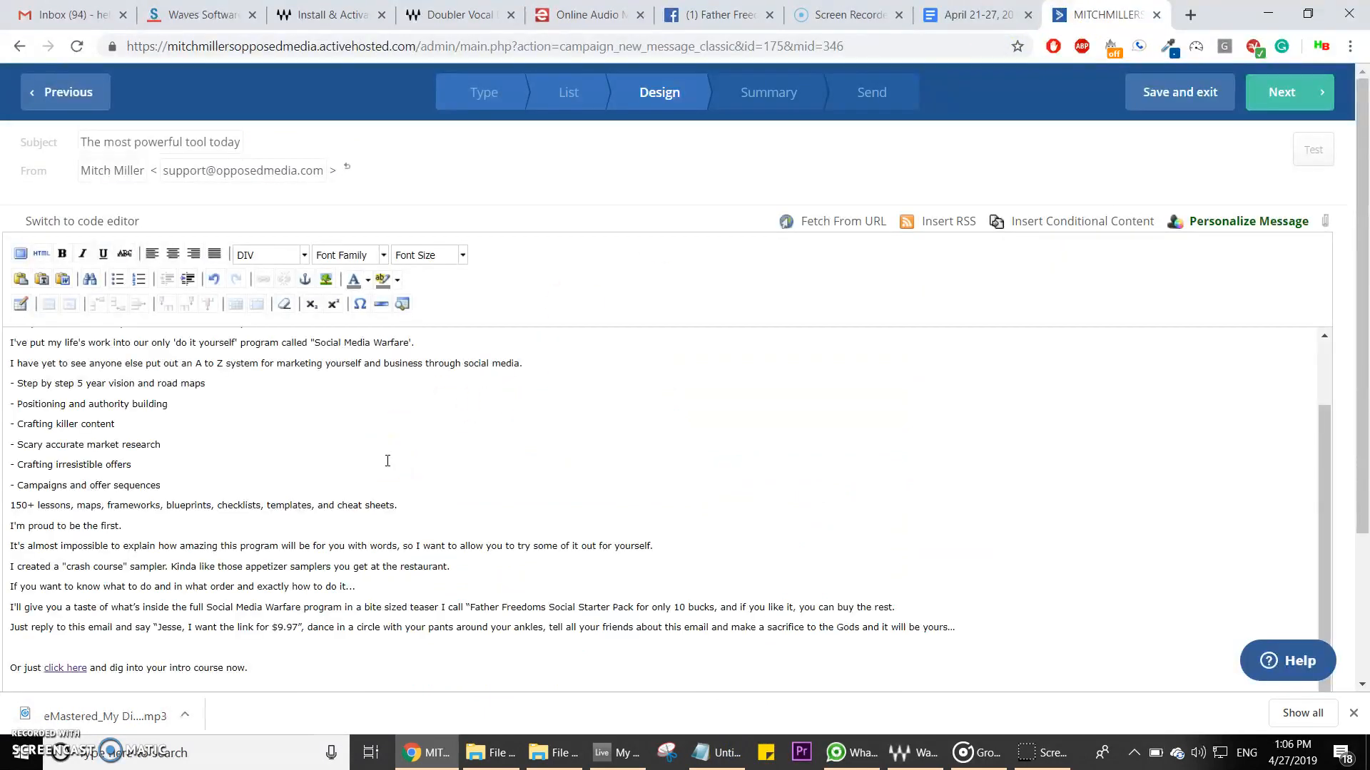
Step: Set the font size of the entire message text to 3 (12pt)
key(ctrl+a)
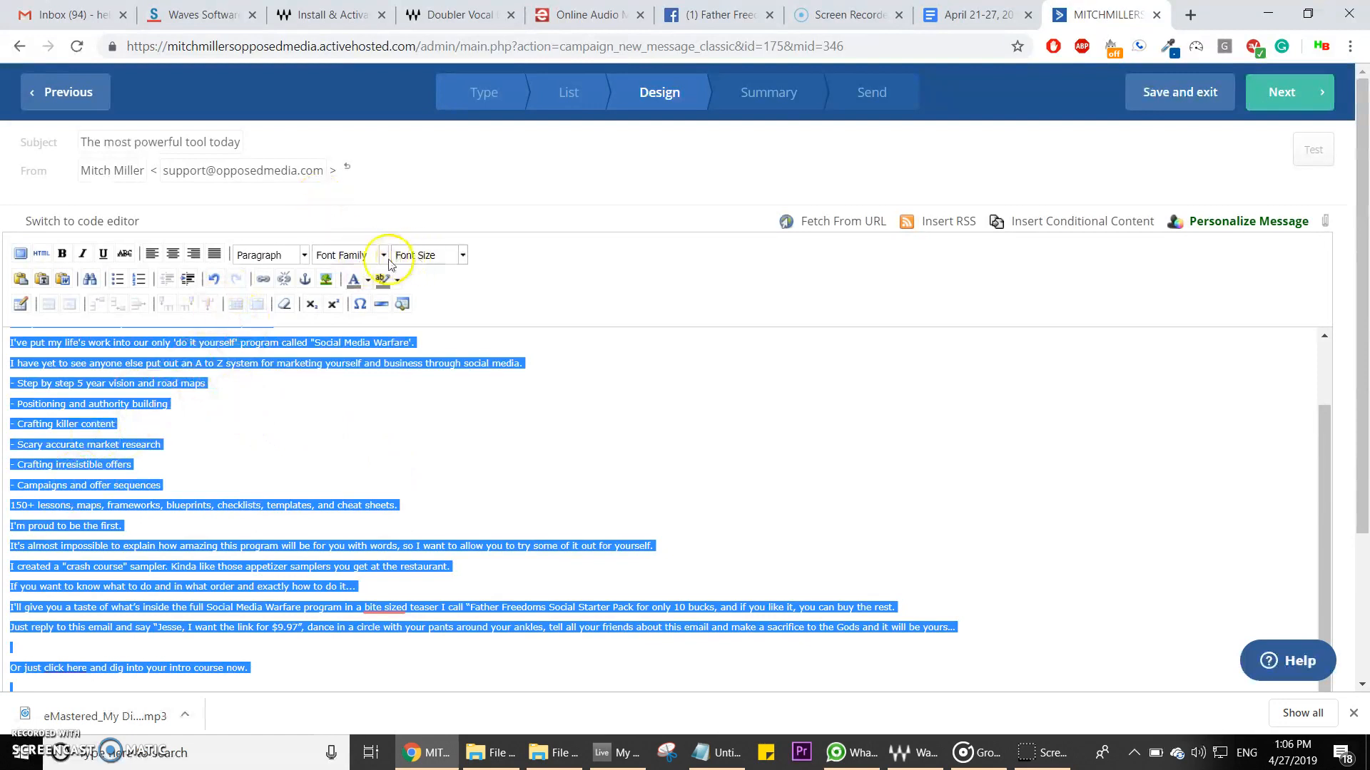
click(443, 253)
click(441, 335)
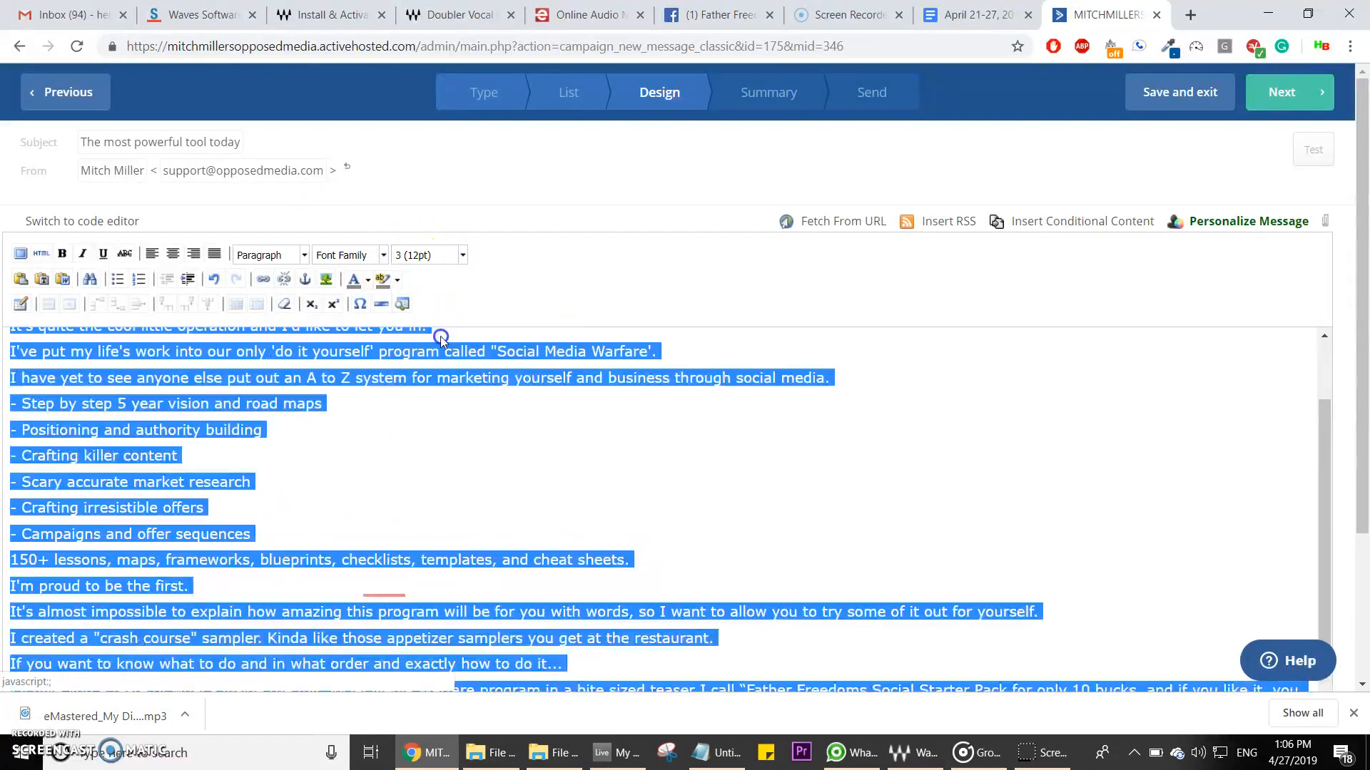
click(132, 433)
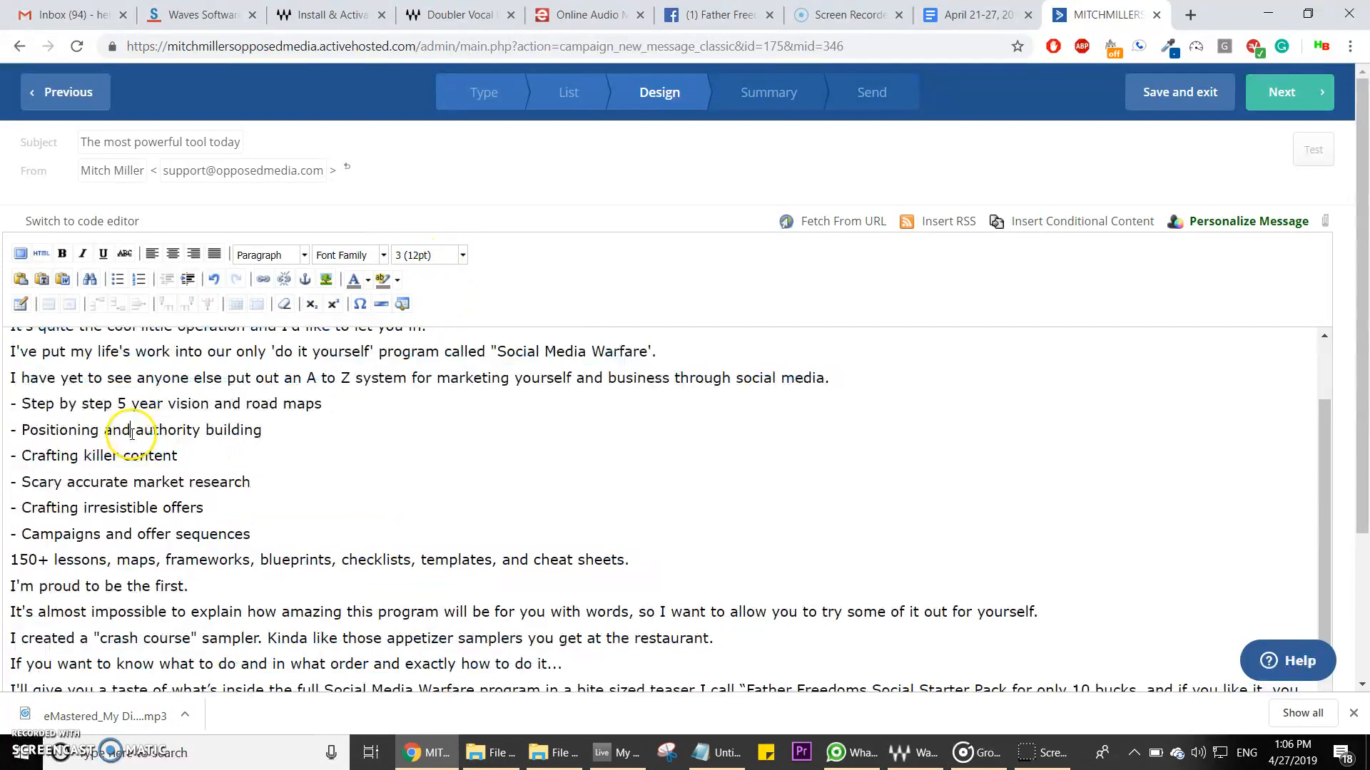
scroll(131, 434, up, 2)
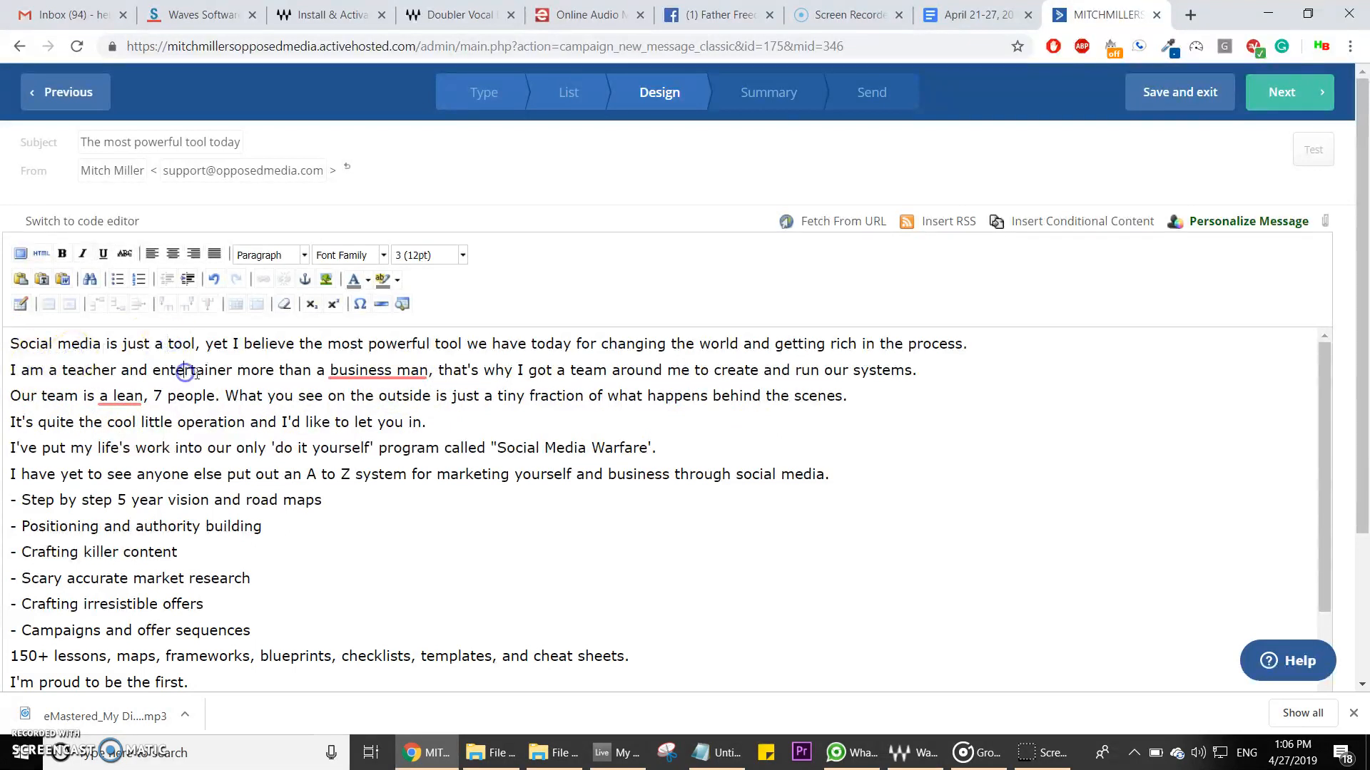
click(717, 753)
click(582, 560)
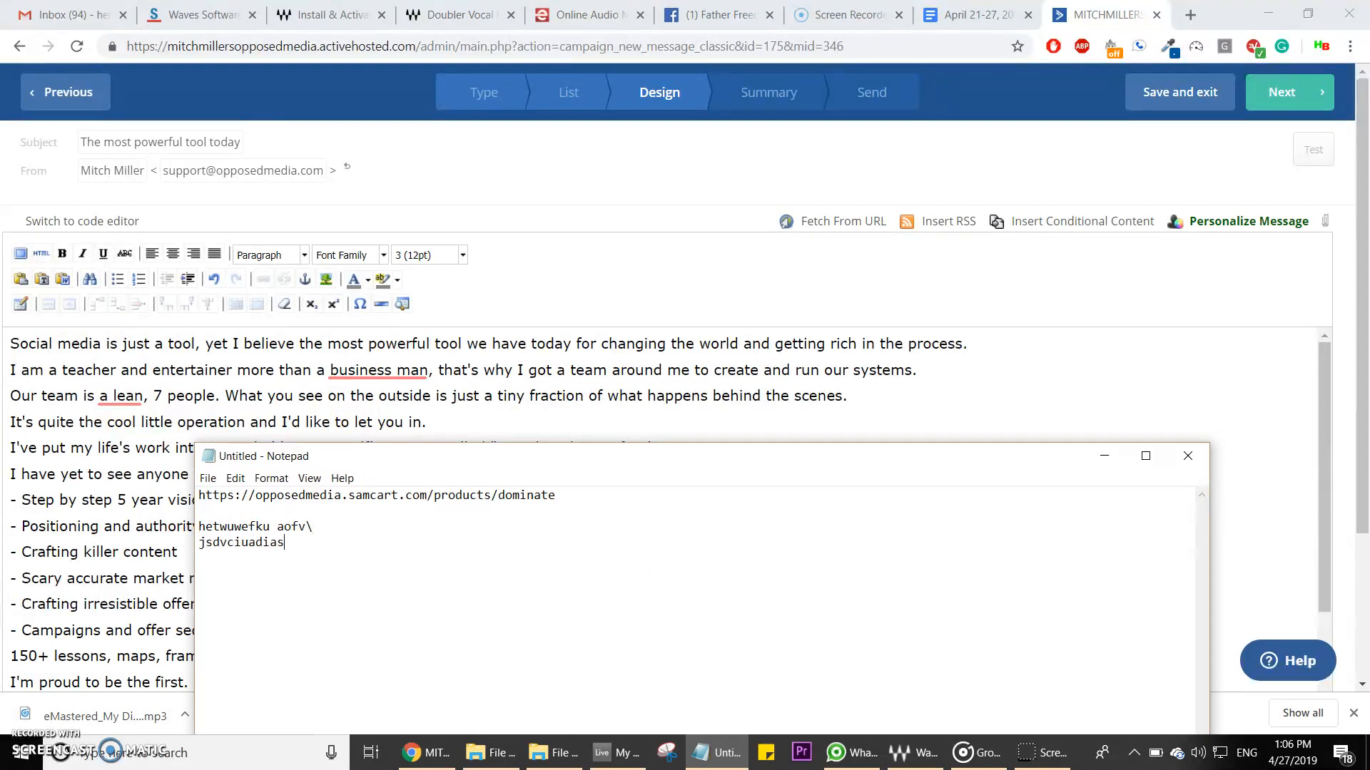
Step: Add a blank line between each opening paragraph of the message, down to the start of the bulleted list
click(137, 430)
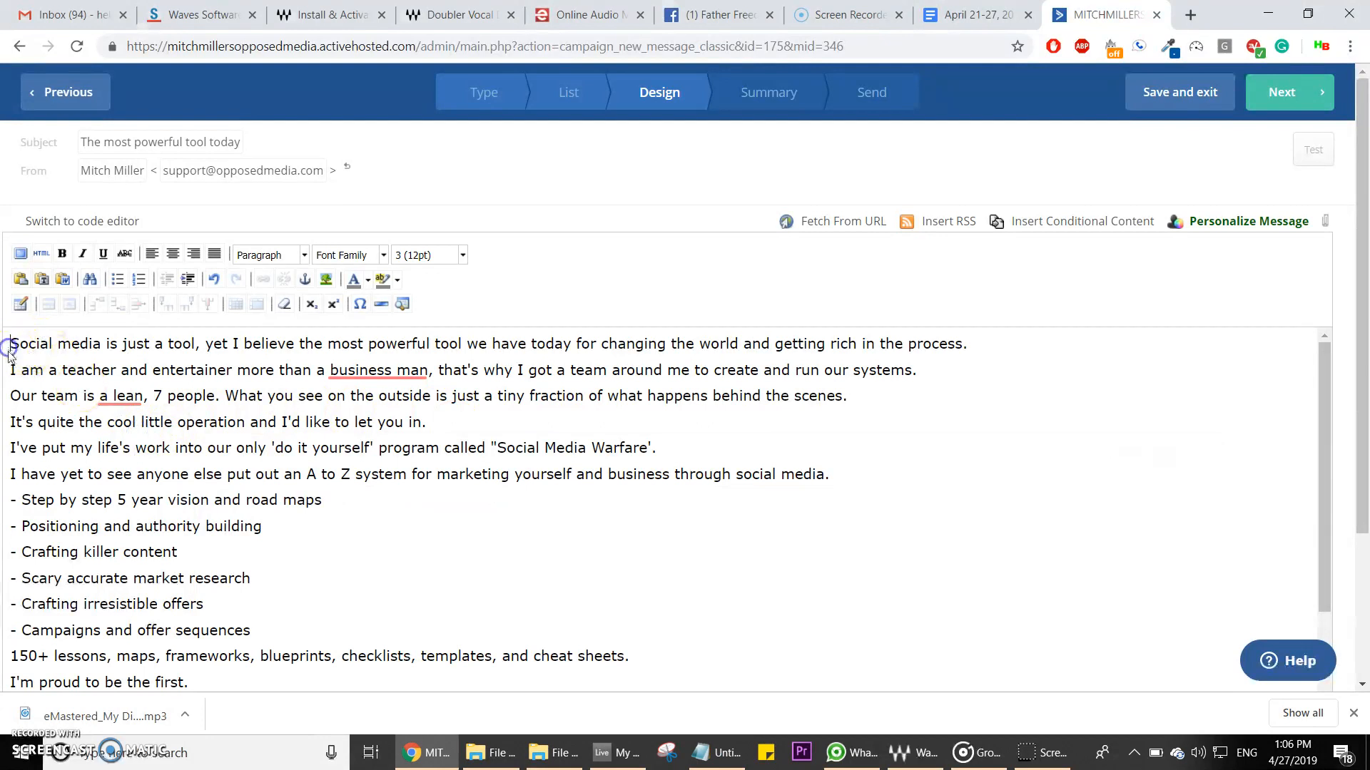
key(Return)
key(Down)
key(Return)
key(Down)
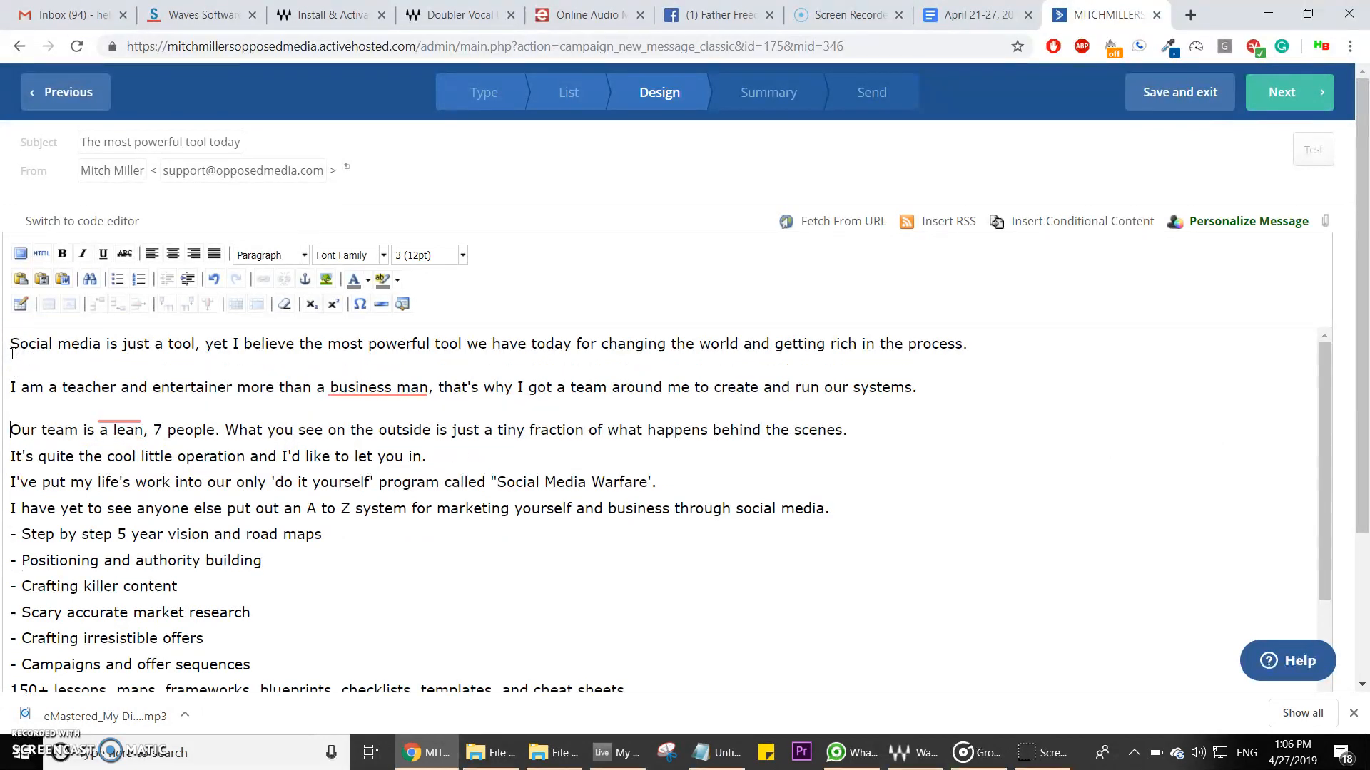
key(Return)
key(Down)
key(Return)
key(Down)
key(Return)
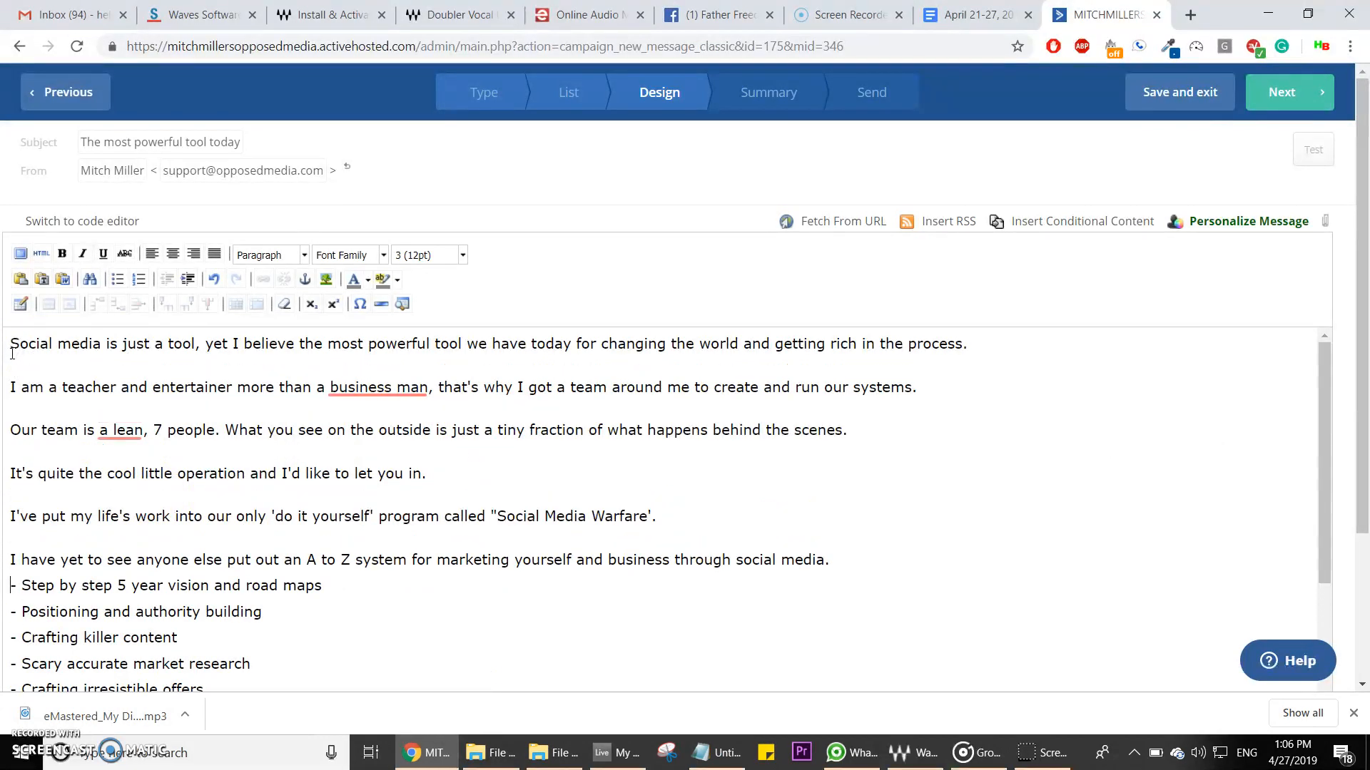
key(Down)
key(Return)
Step: Add blank lines after the bulleted list and between the following paragraphs, through the one beginning "Just reply to this email"
key(Down)
key(Down)
key(Down)
key(Down)
key(Down)
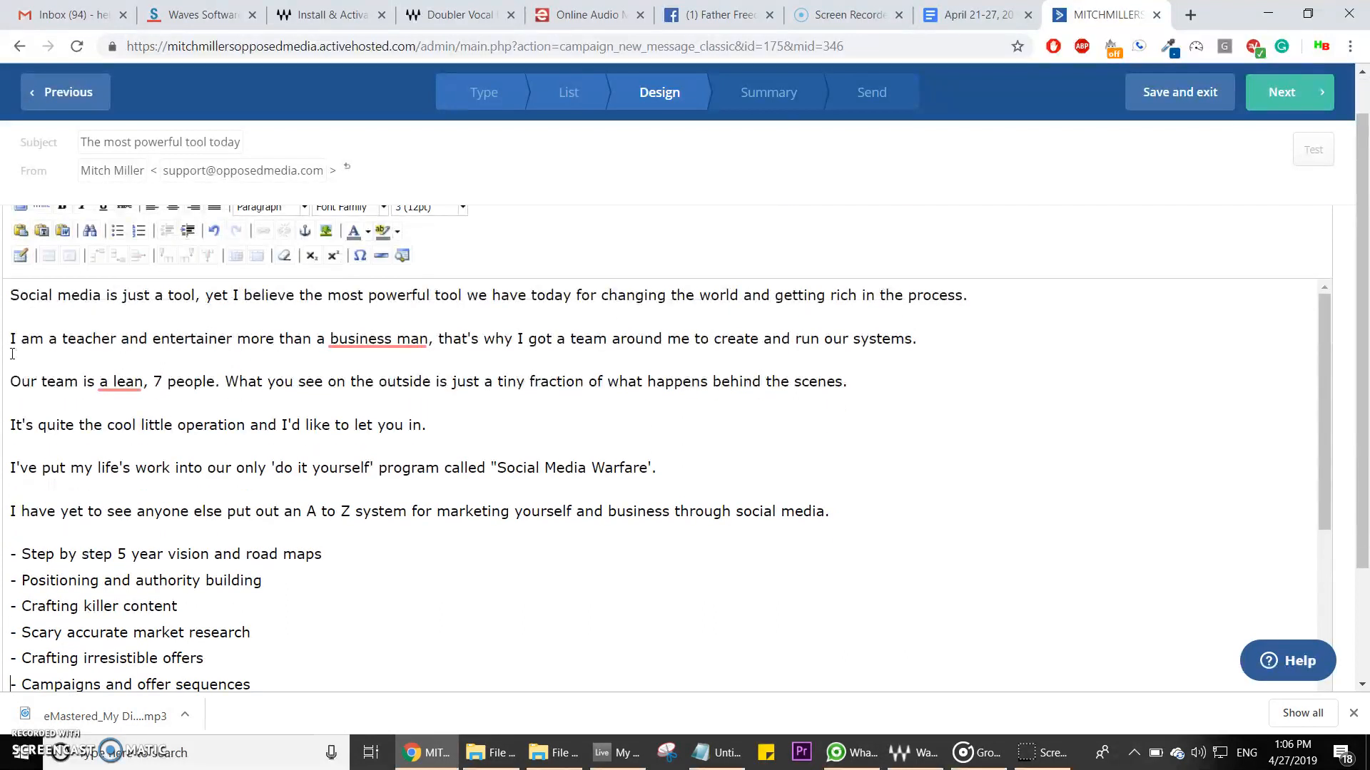
key(Return)
key(Down)
key(Return)
key(Down)
key(Return)
key(Down)
key(Return)
key(Down)
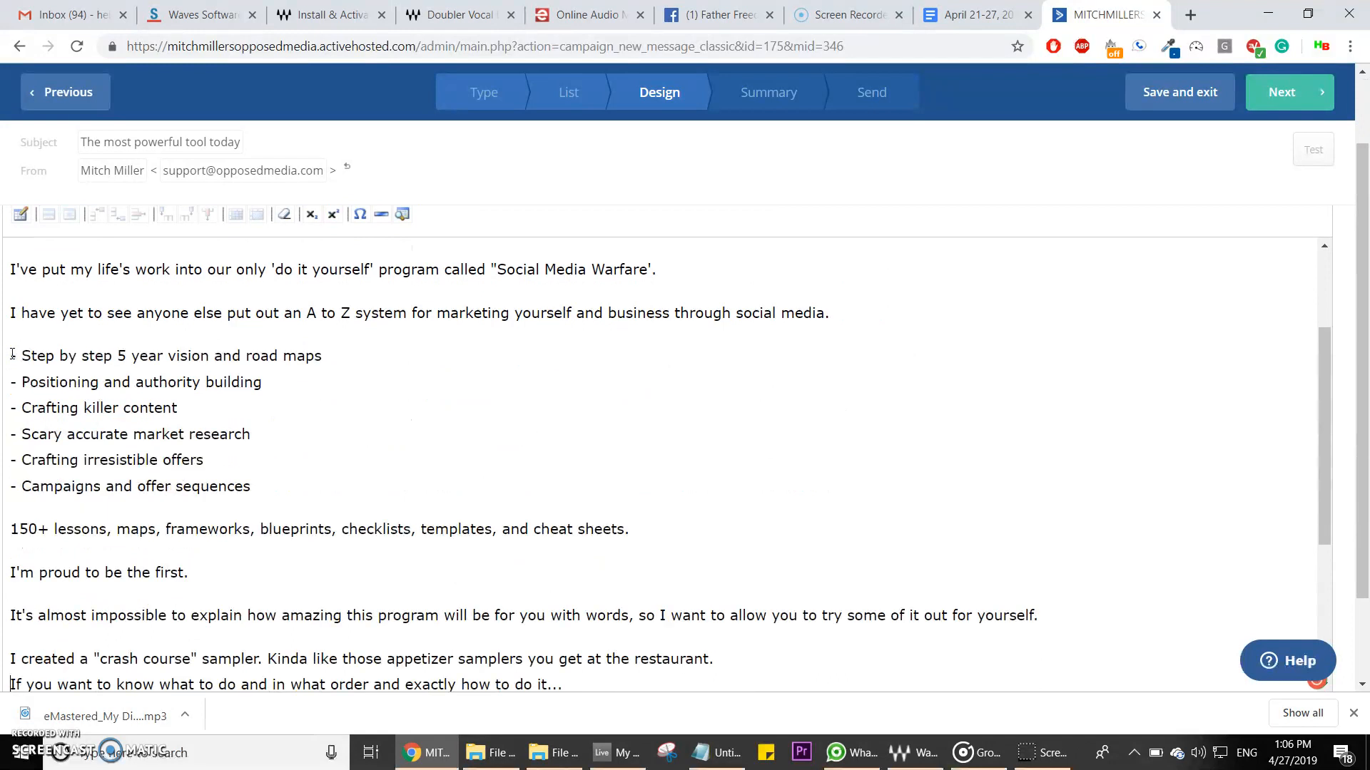
key(Return)
key(Down)
key(Return)
key(Down)
Step: Check the paragraph spacing through the end of the message and return to its beginning
key(Down)
key(Down)
key(Down)
key(Down)
key(Down)
key(Down)
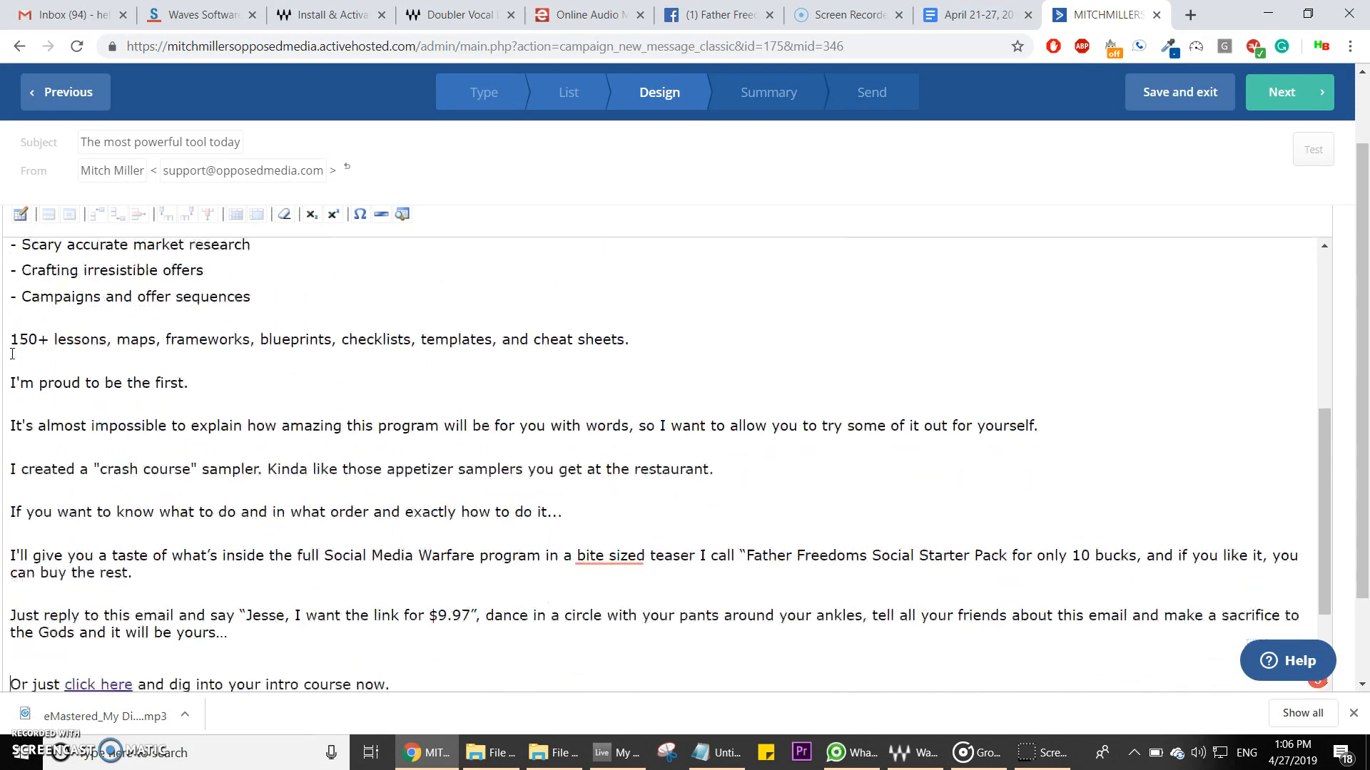
key(Down)
key(Down)
key(Down)
key(Down)
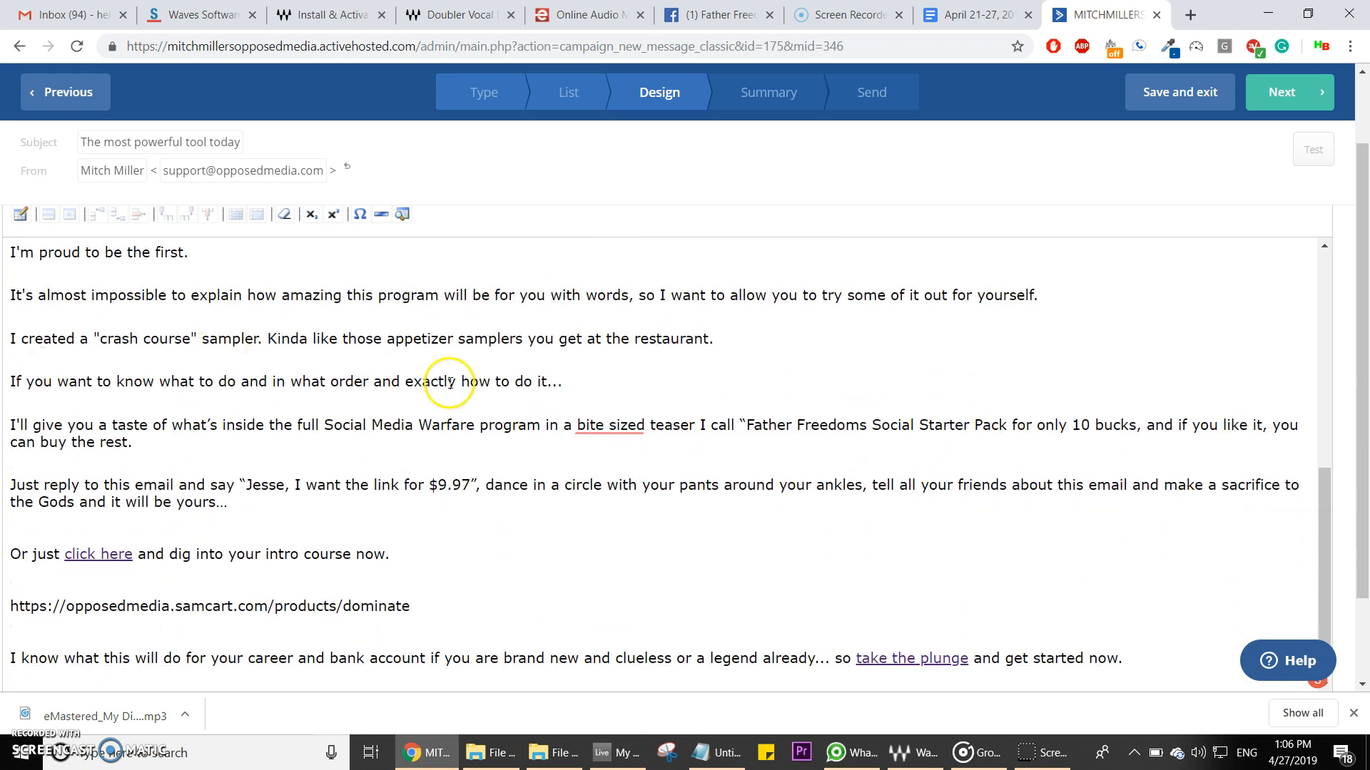
key(ctrl+Home)
Step: Look for a way to save the logo image above the first article in the Google Docs document
click(974, 14)
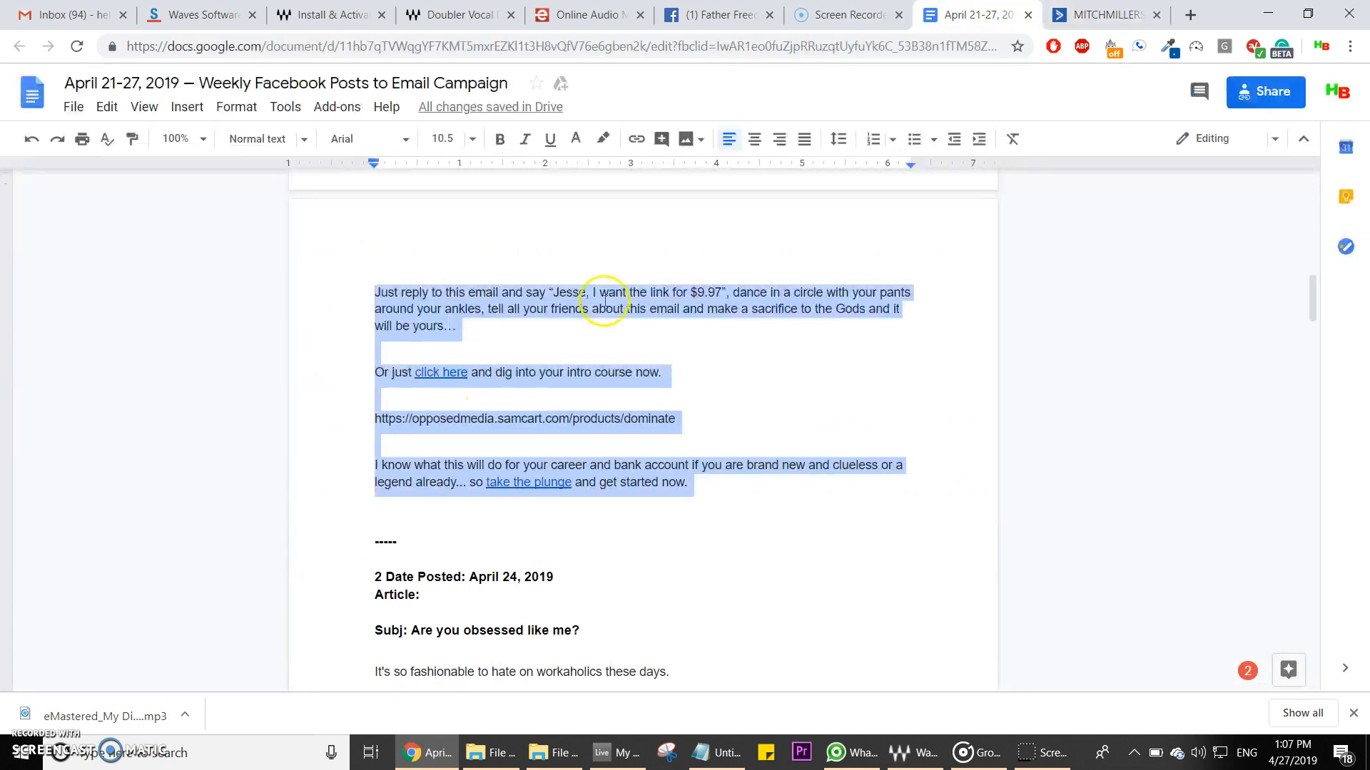
scroll(587, 427, up, 10)
click(491, 379)
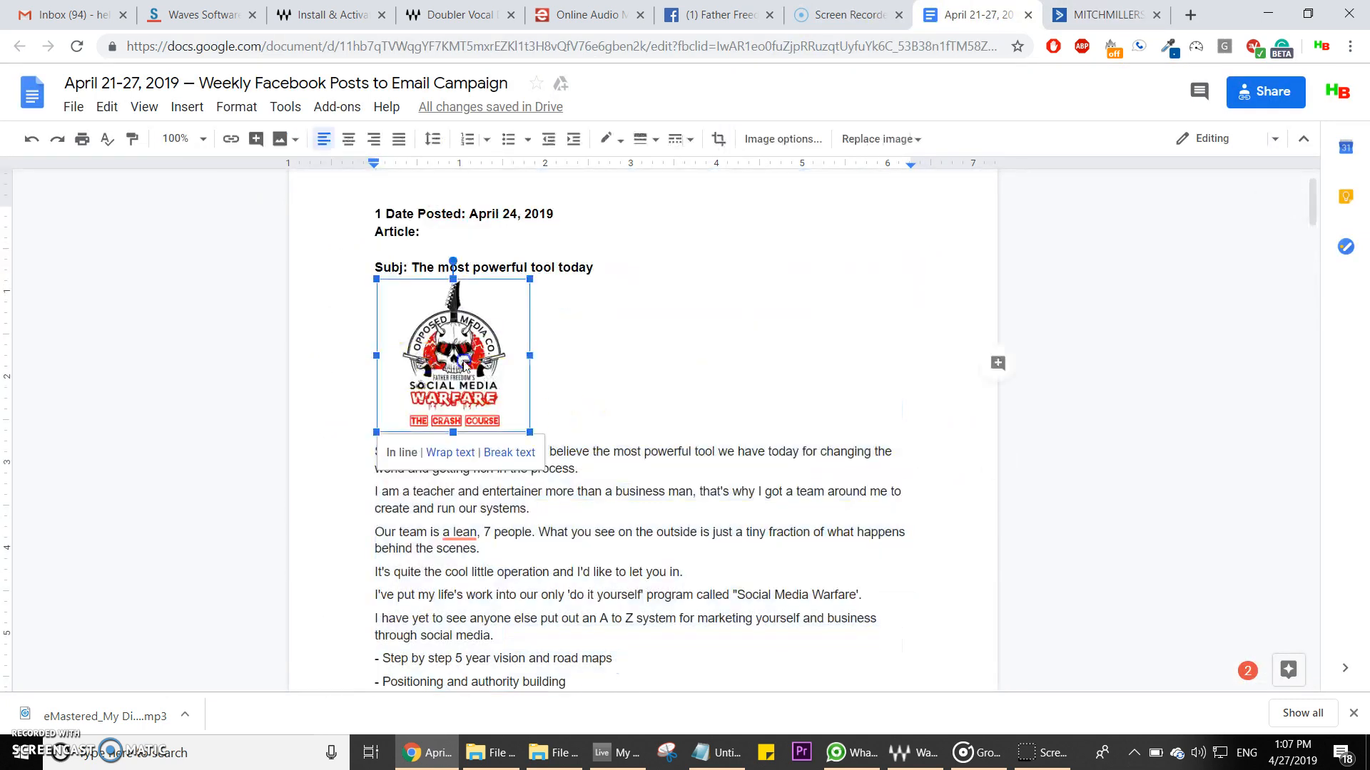
right_click(464, 366)
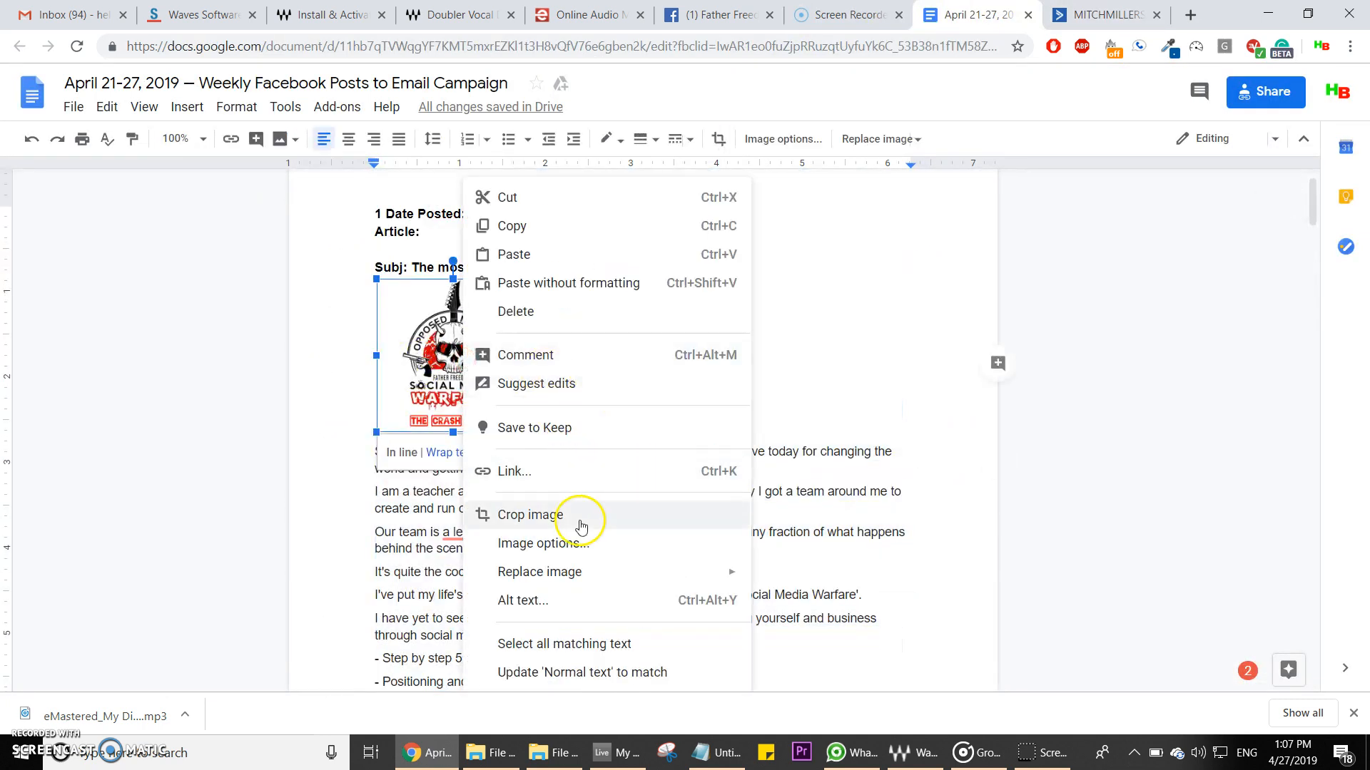
click(417, 551)
Step: Search the computer for "Social", view the logos in the 1 - ORIGINAL folder of Social Media Warfare Files, and close the other File Explorer windows
click(257, 749)
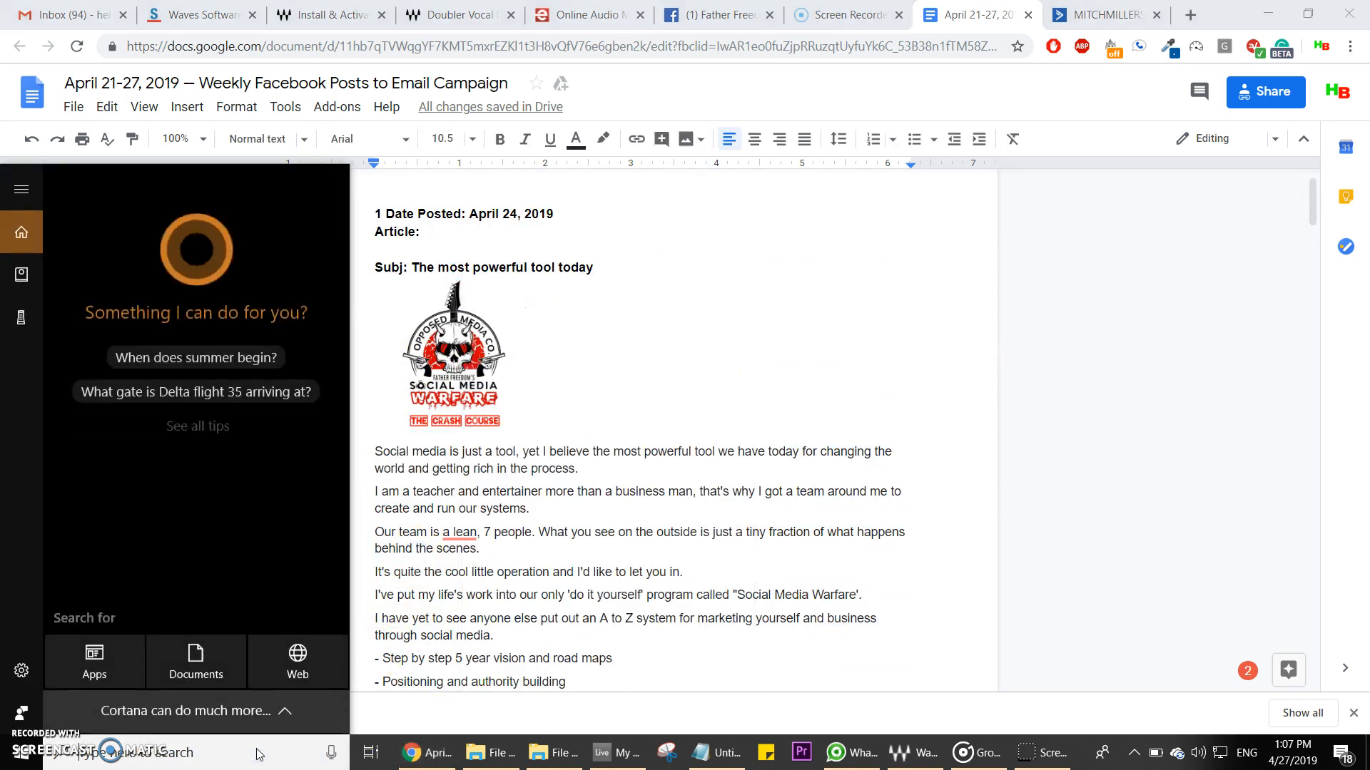
text(Social)
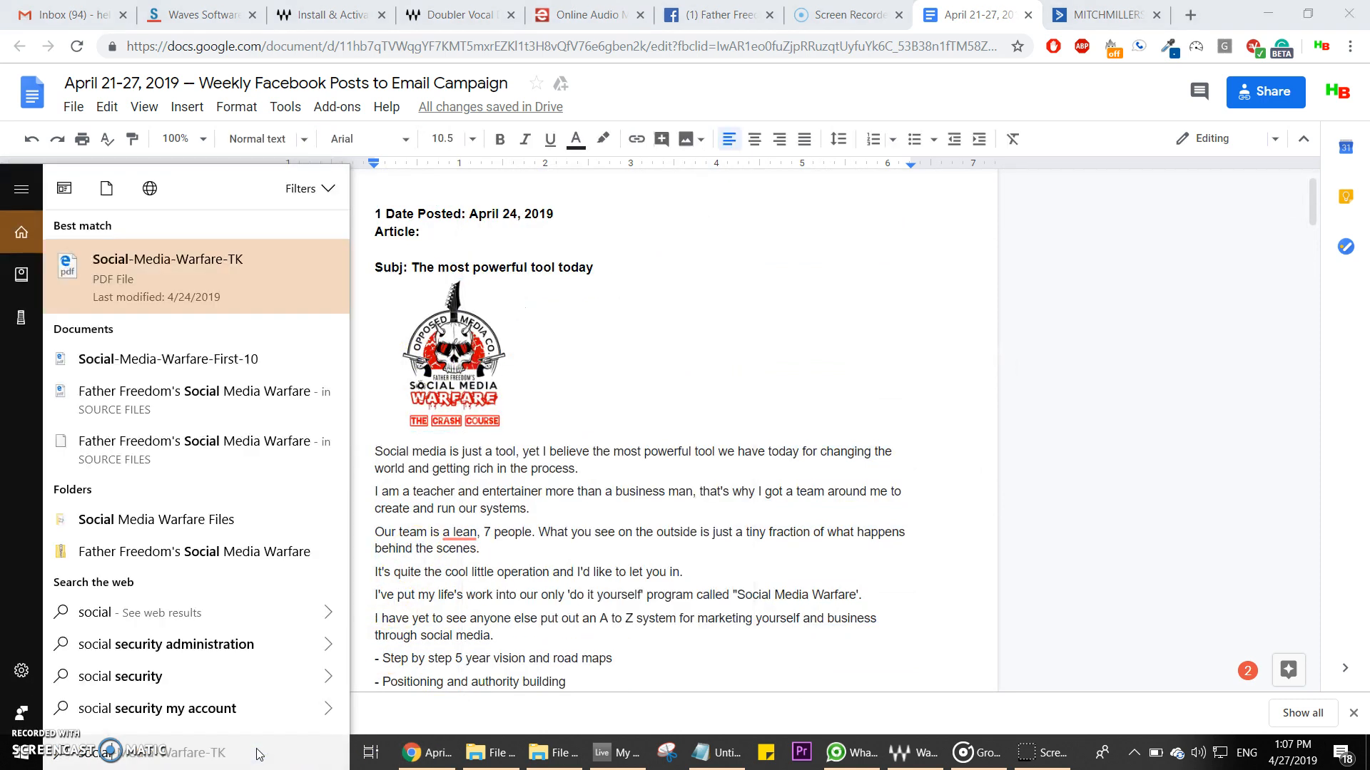
click(229, 528)
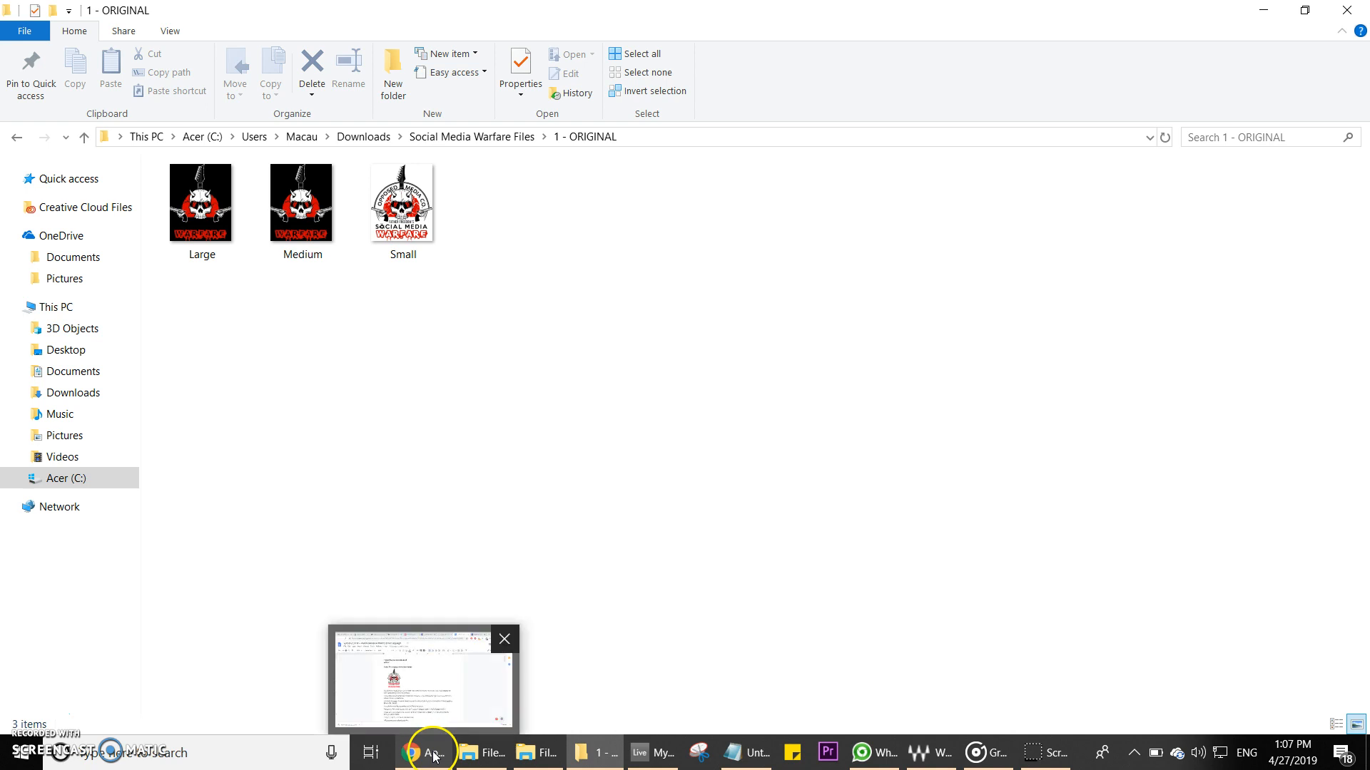
mouse_move(535, 753)
click(431, 643)
click(509, 646)
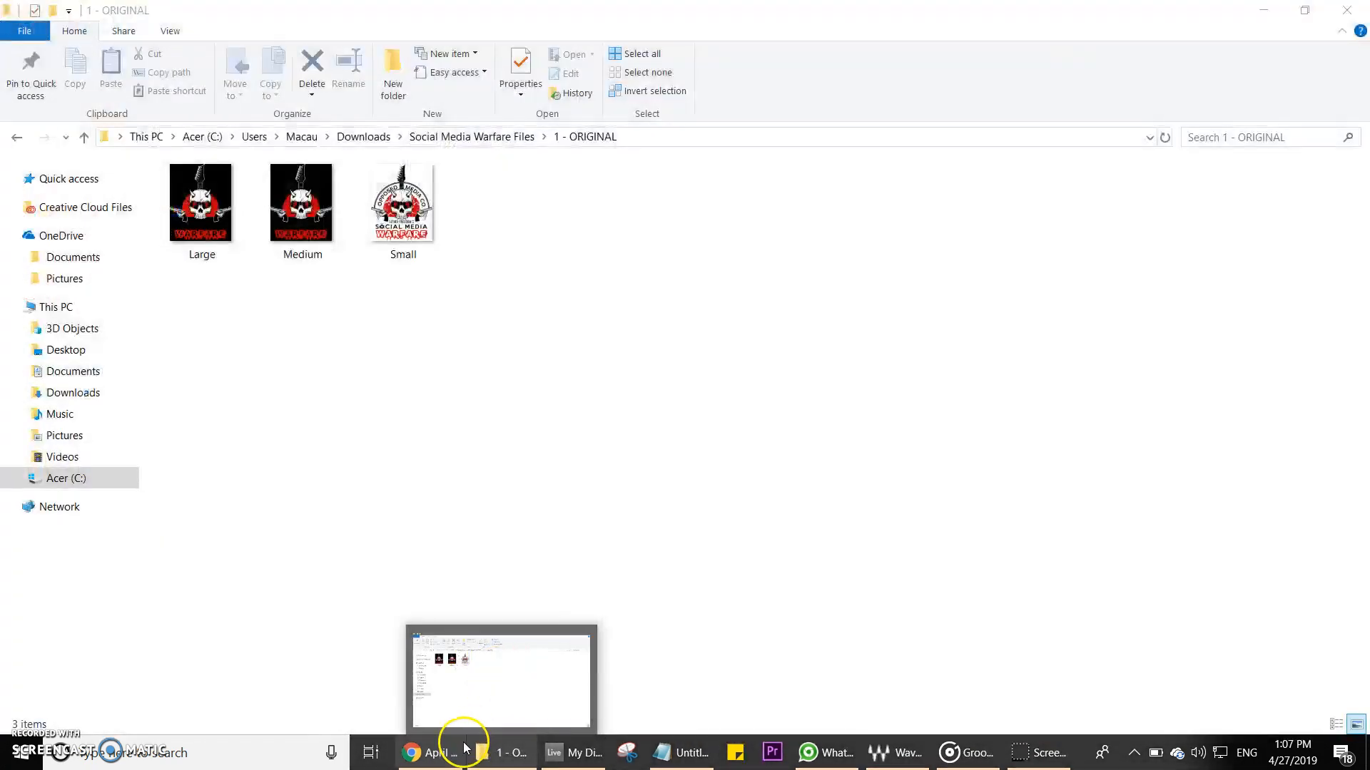
Step: Return to the ActiveCampaign message, add an empty line below the first paragraph, and start inserting an image there
click(436, 758)
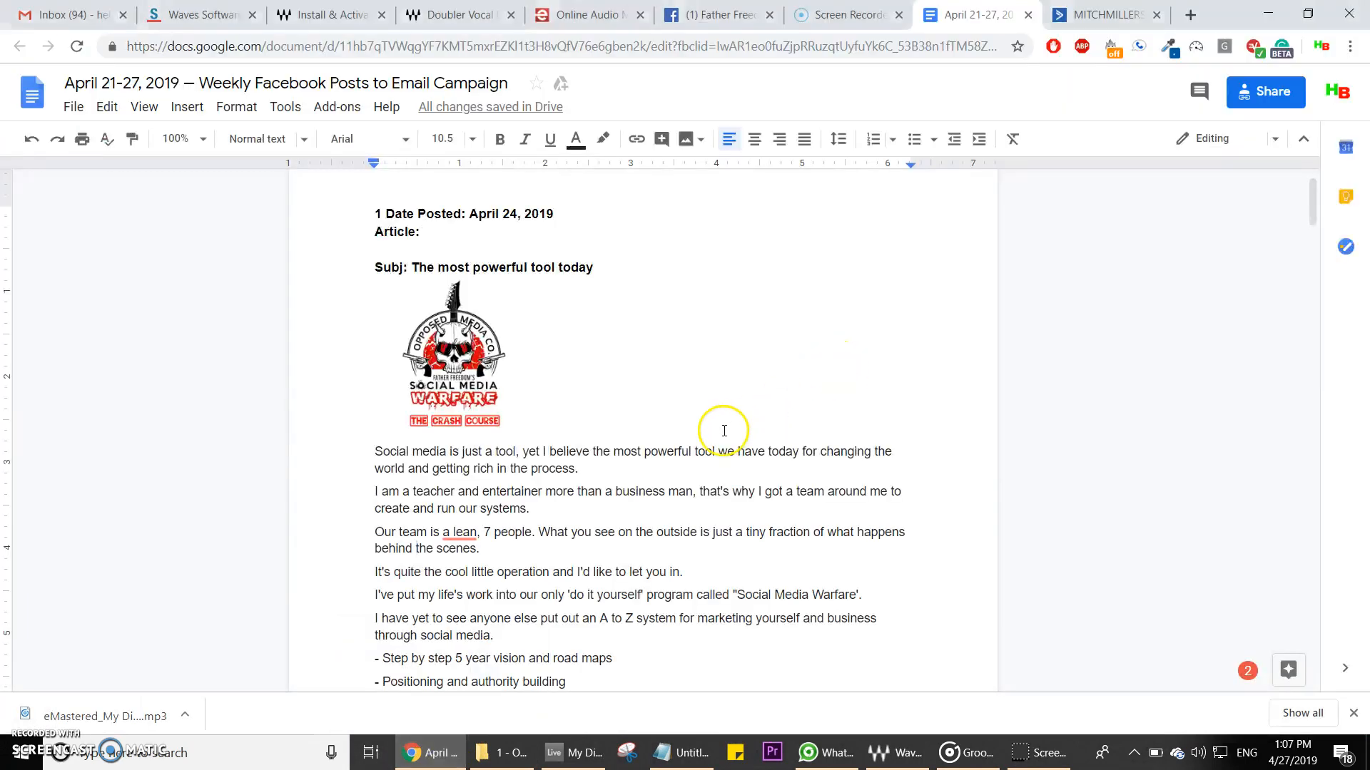
click(1088, 16)
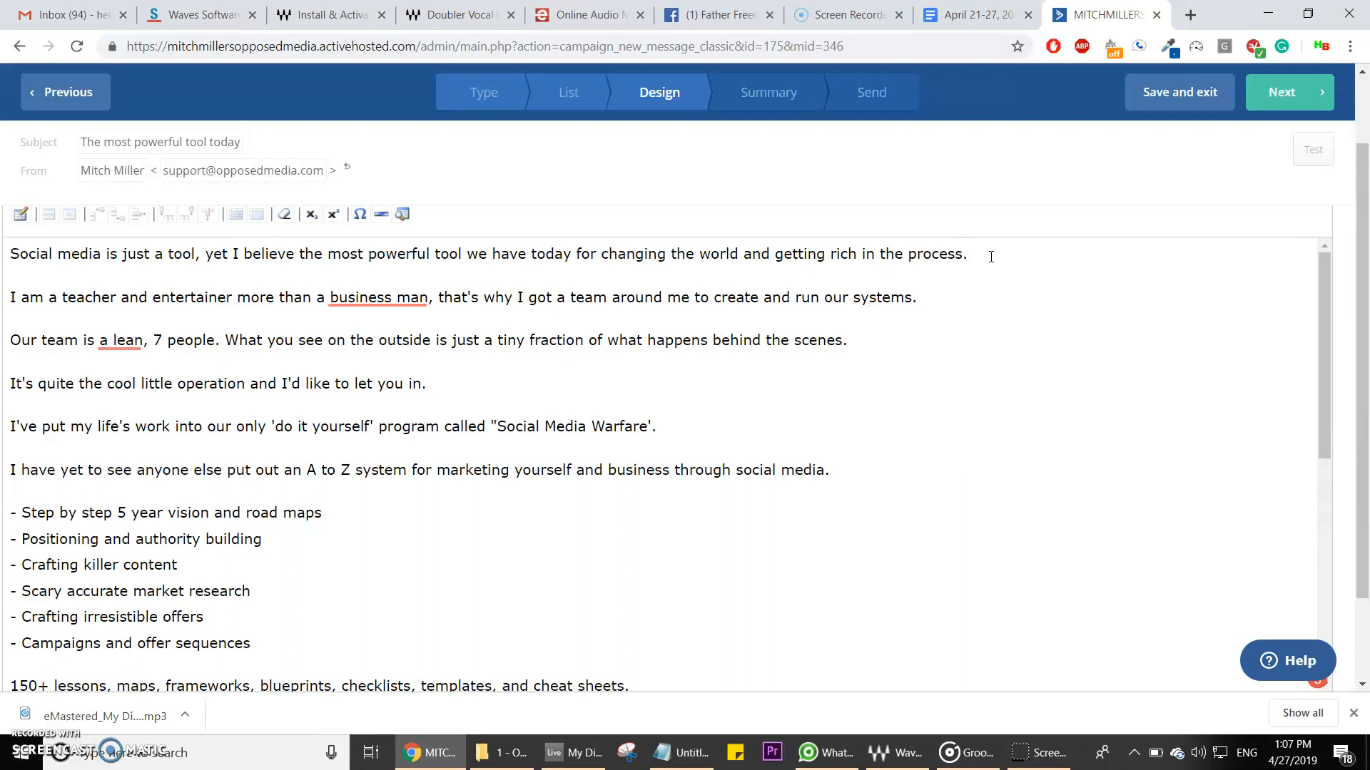
key(Return)
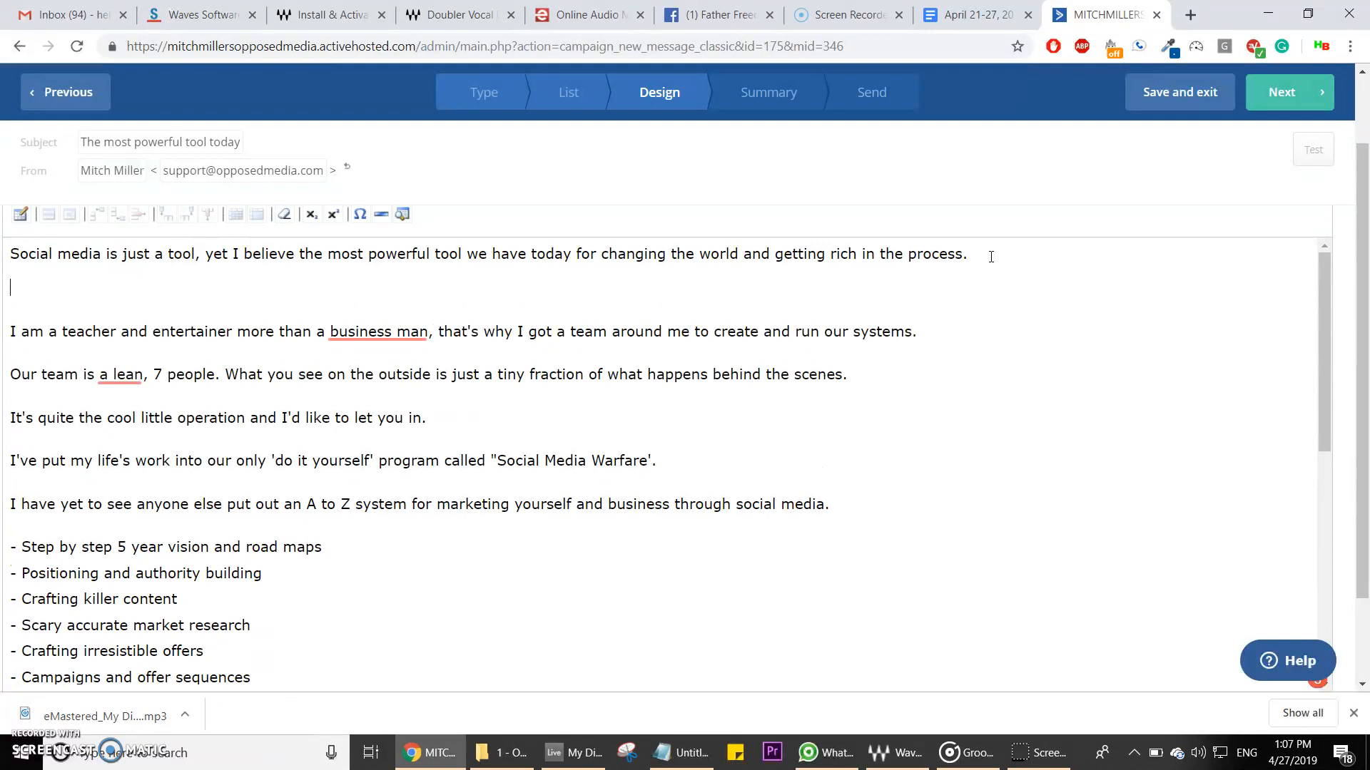
scroll(412, 262, up, 2)
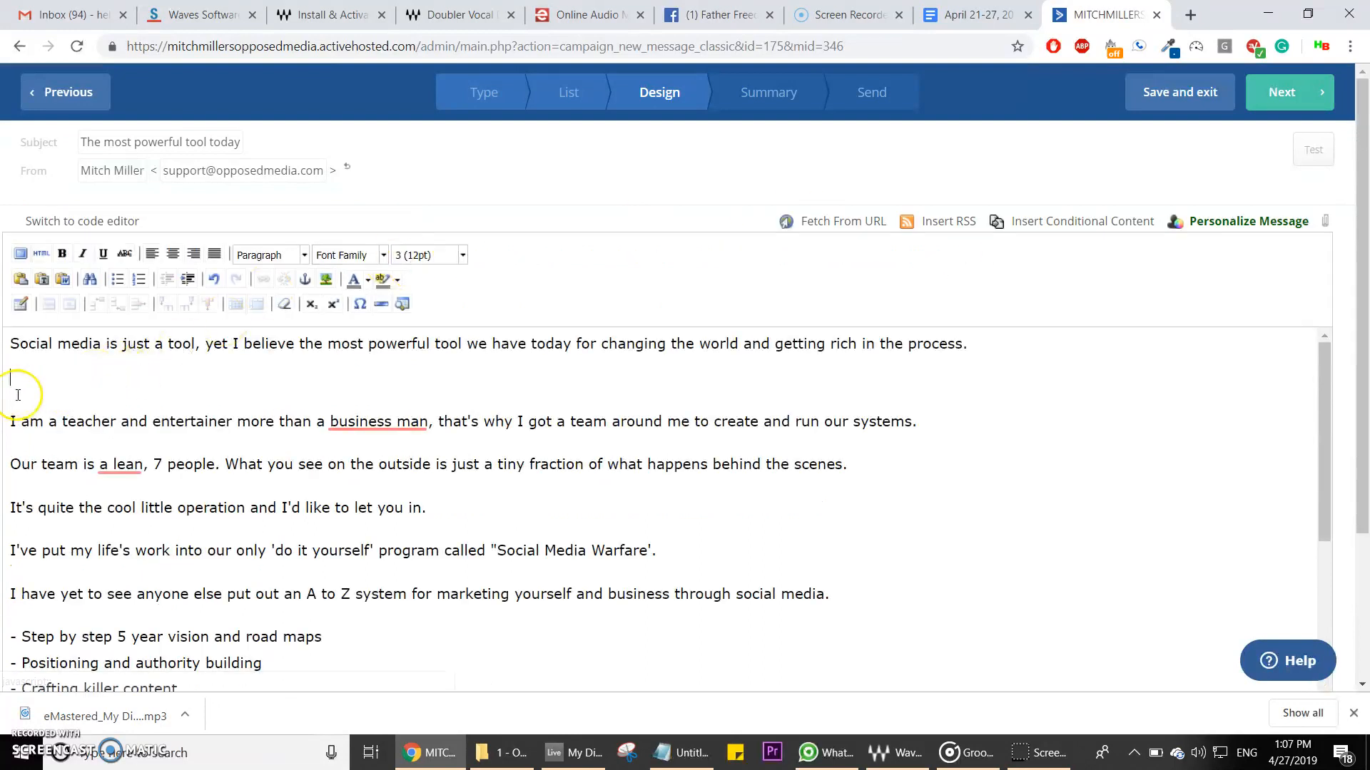
click(325, 280)
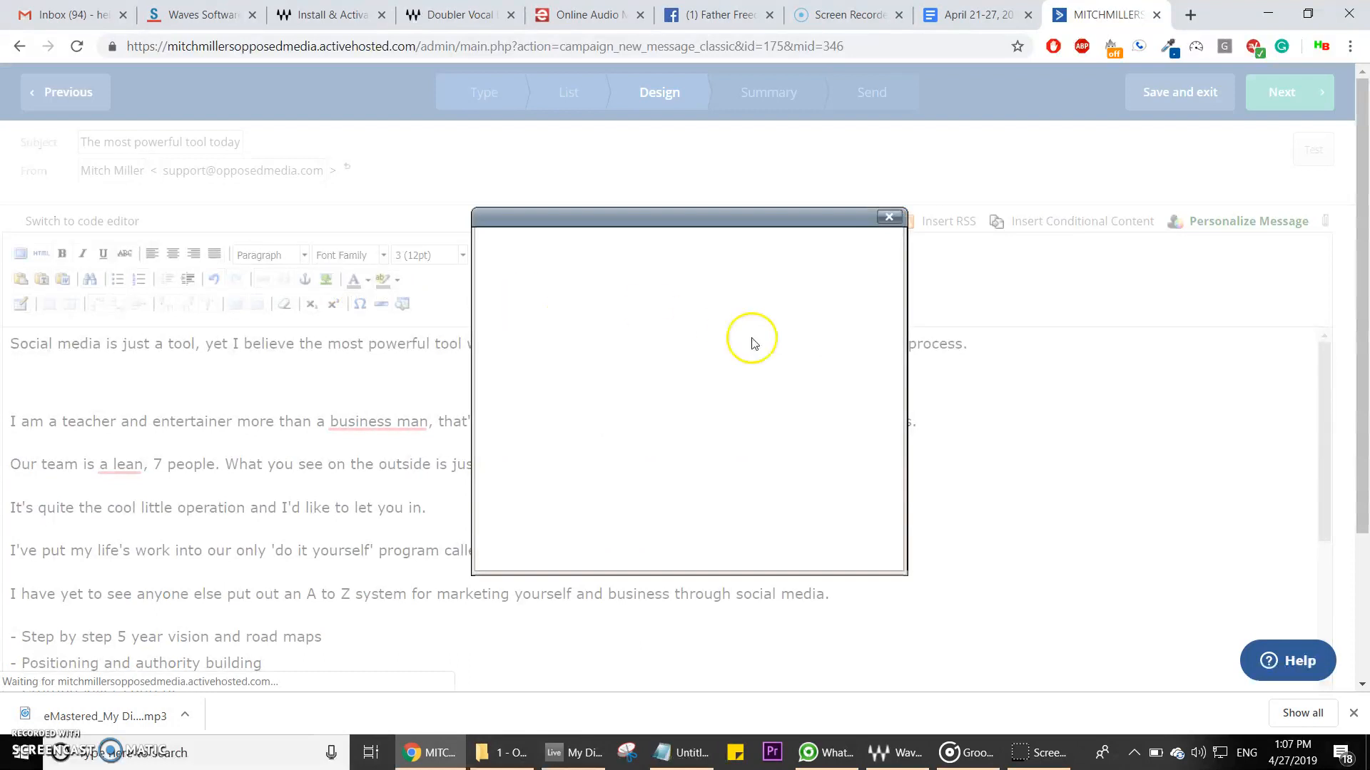
click(838, 282)
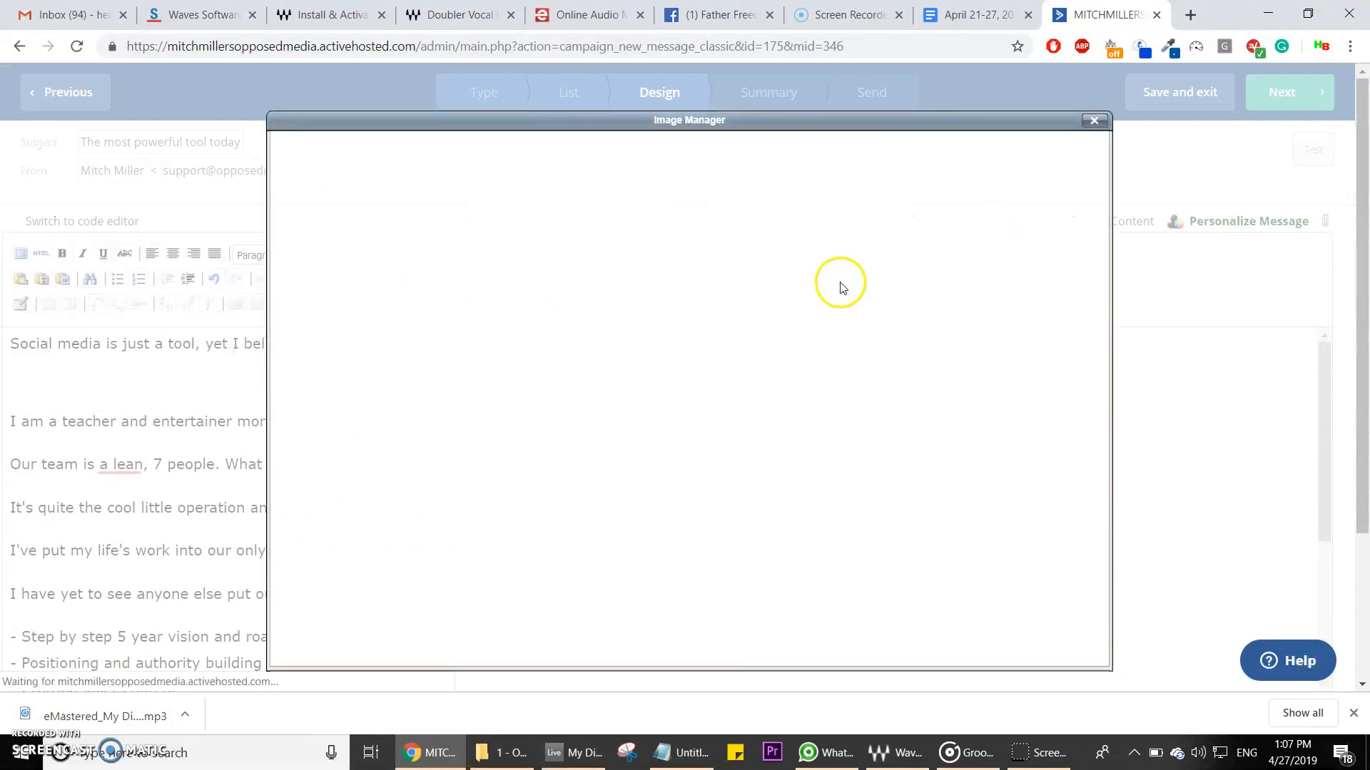
click(1094, 120)
click(619, 281)
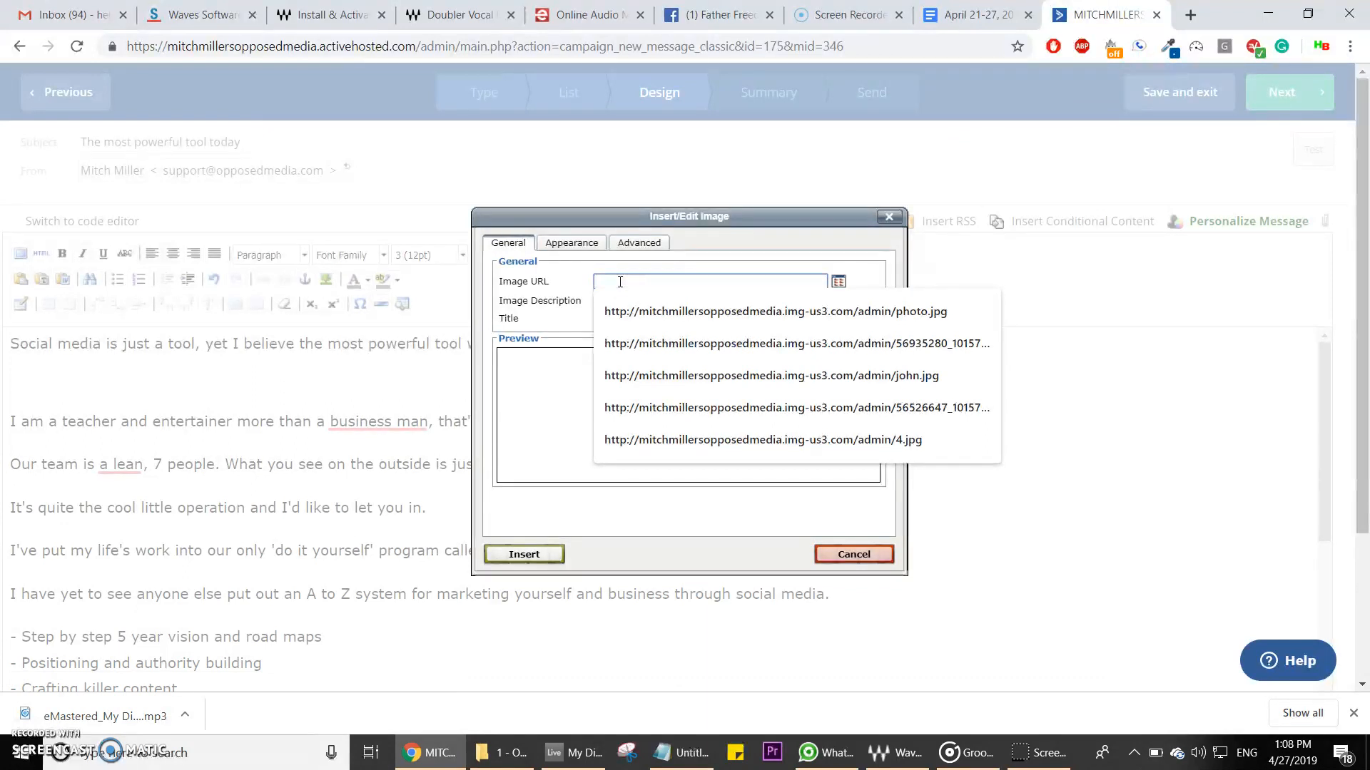
click(791, 261)
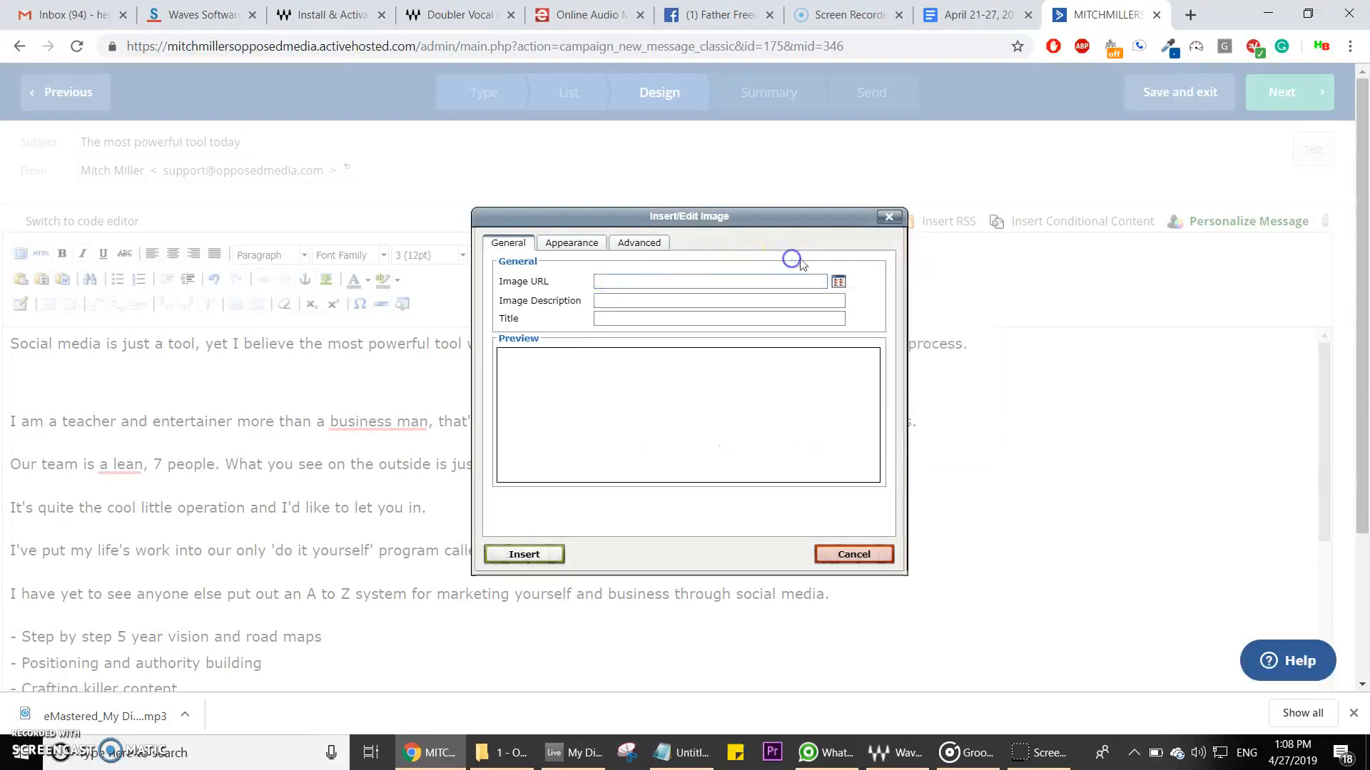
Step: Upload the white "Small" Social Media Warfare logo to the Image Manager, finding it in Downloads with the search "social"
click(838, 282)
click(963, 247)
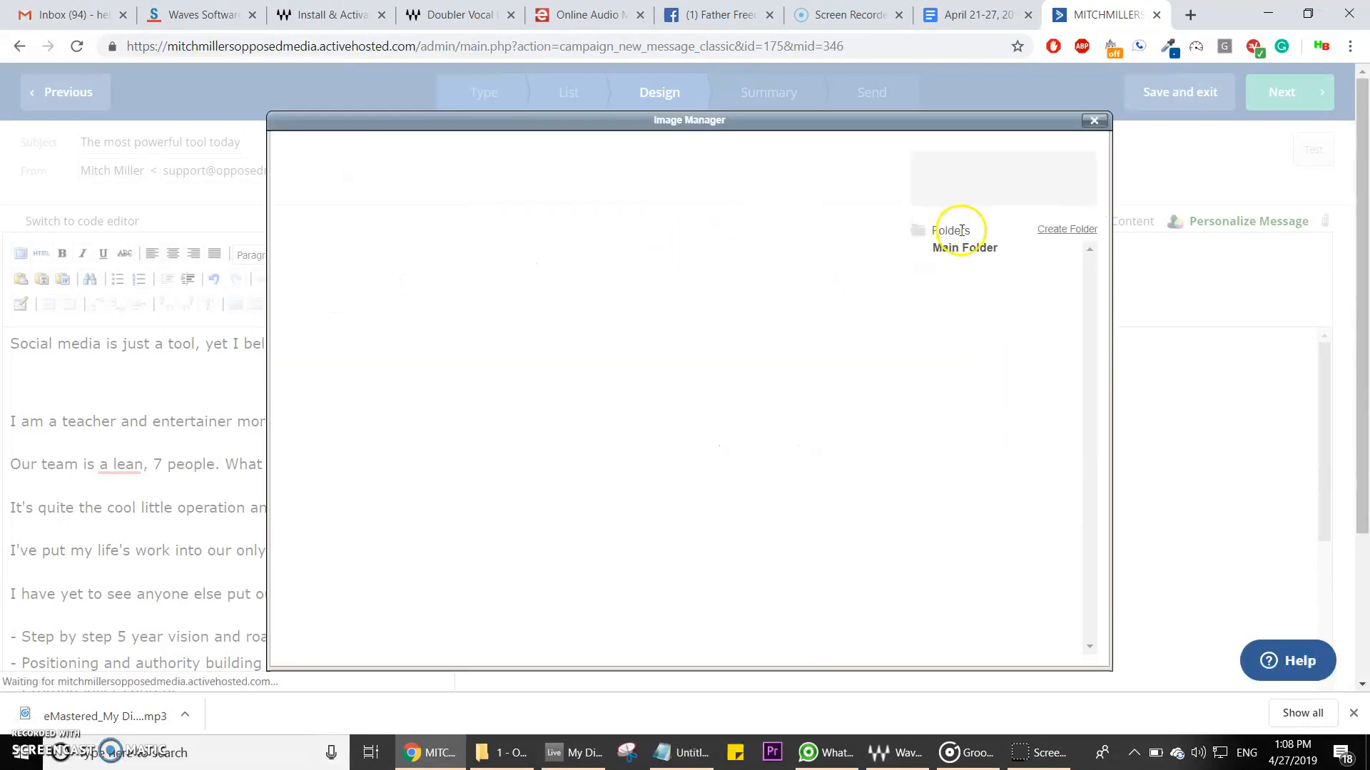
click(990, 194)
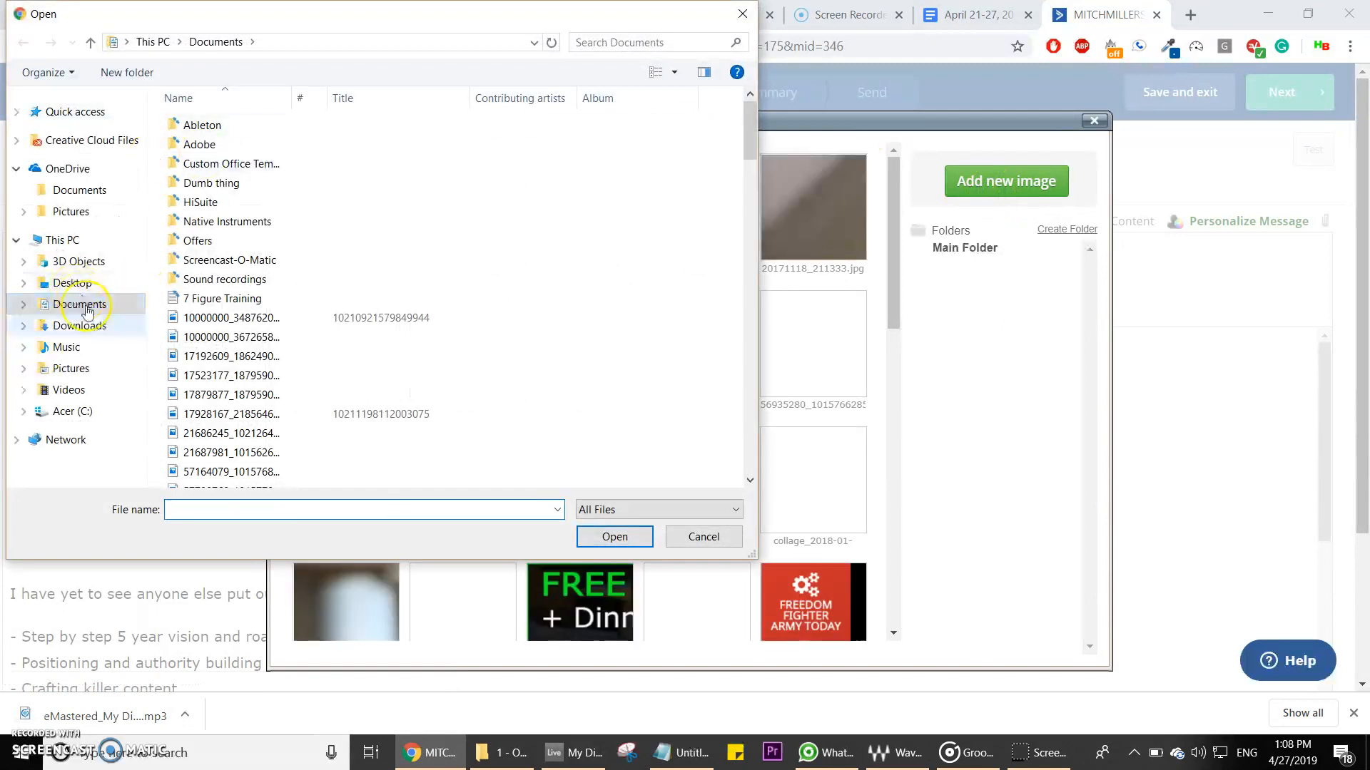
click(75, 325)
click(597, 44)
text(social)
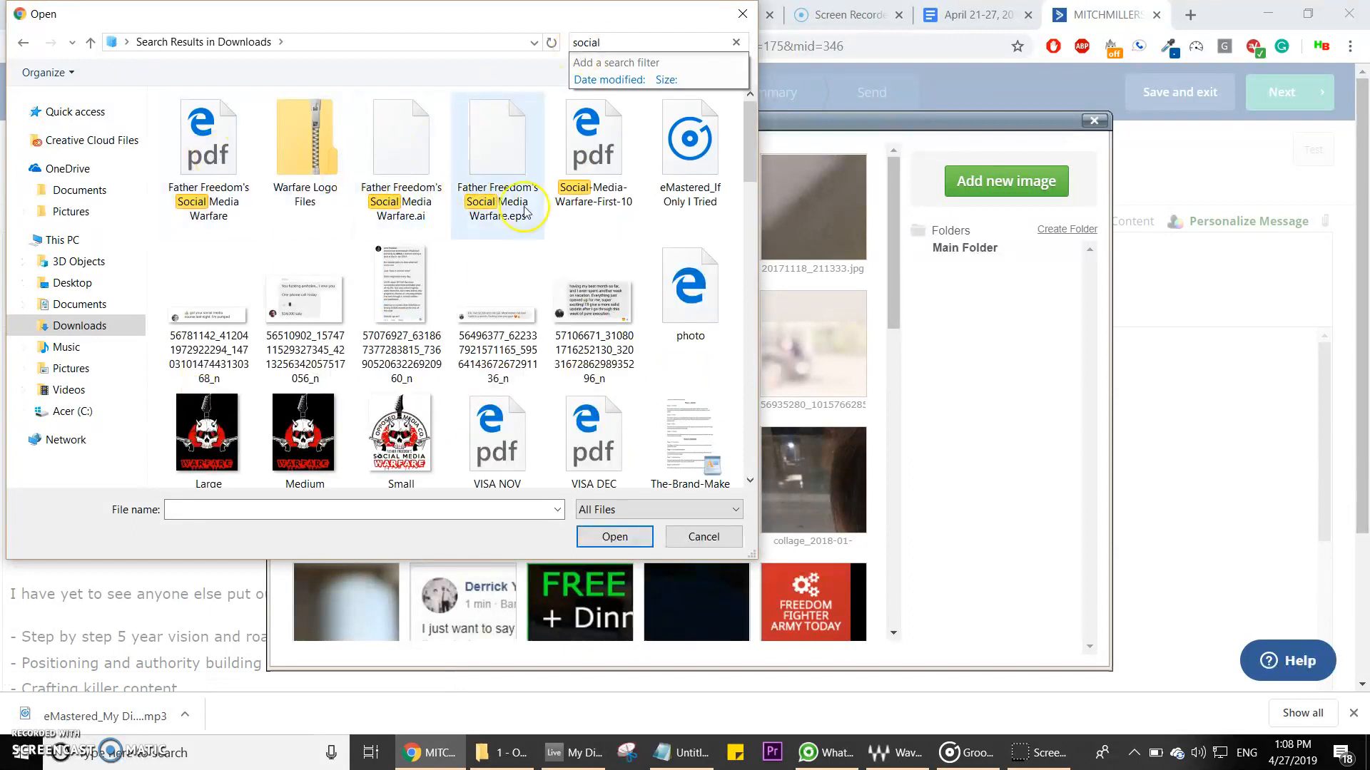
scroll(525, 211, down, 1)
scroll(525, 212, down, 2)
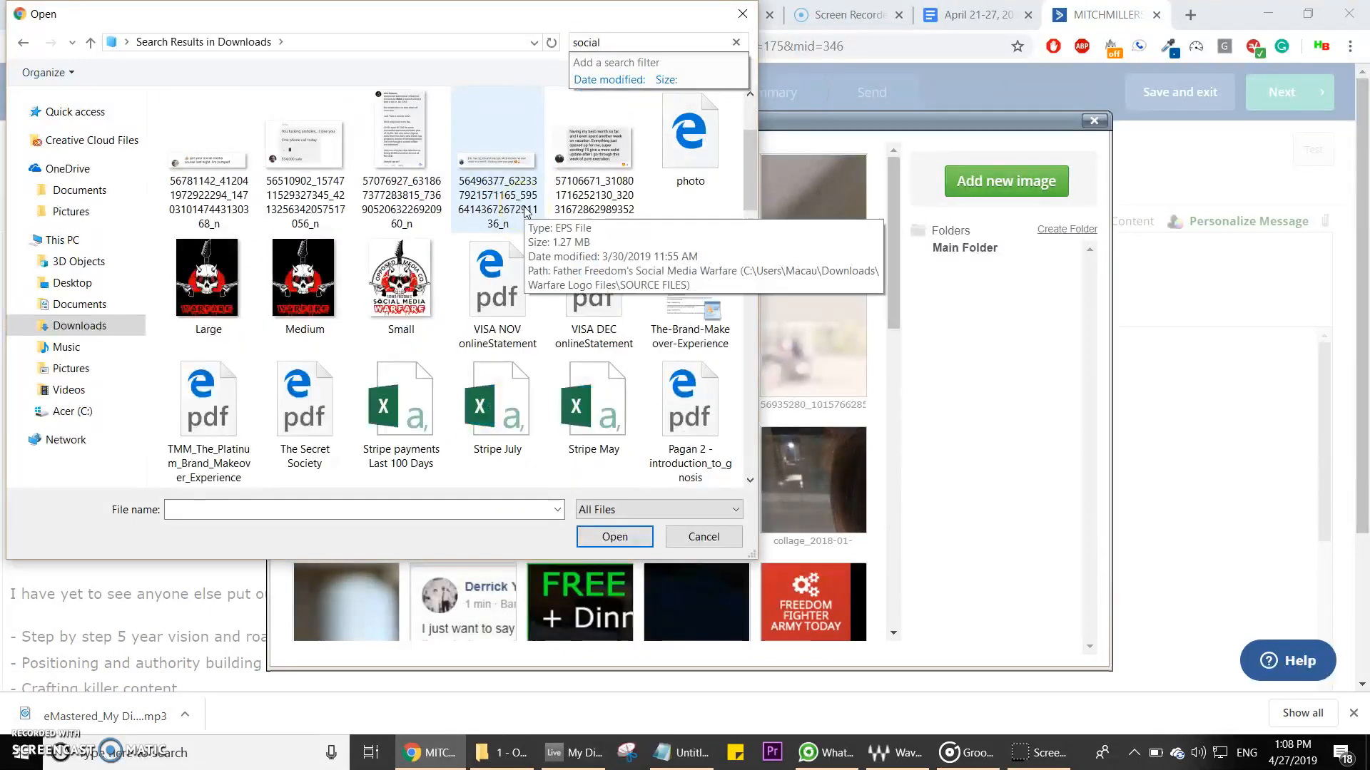
click(405, 291)
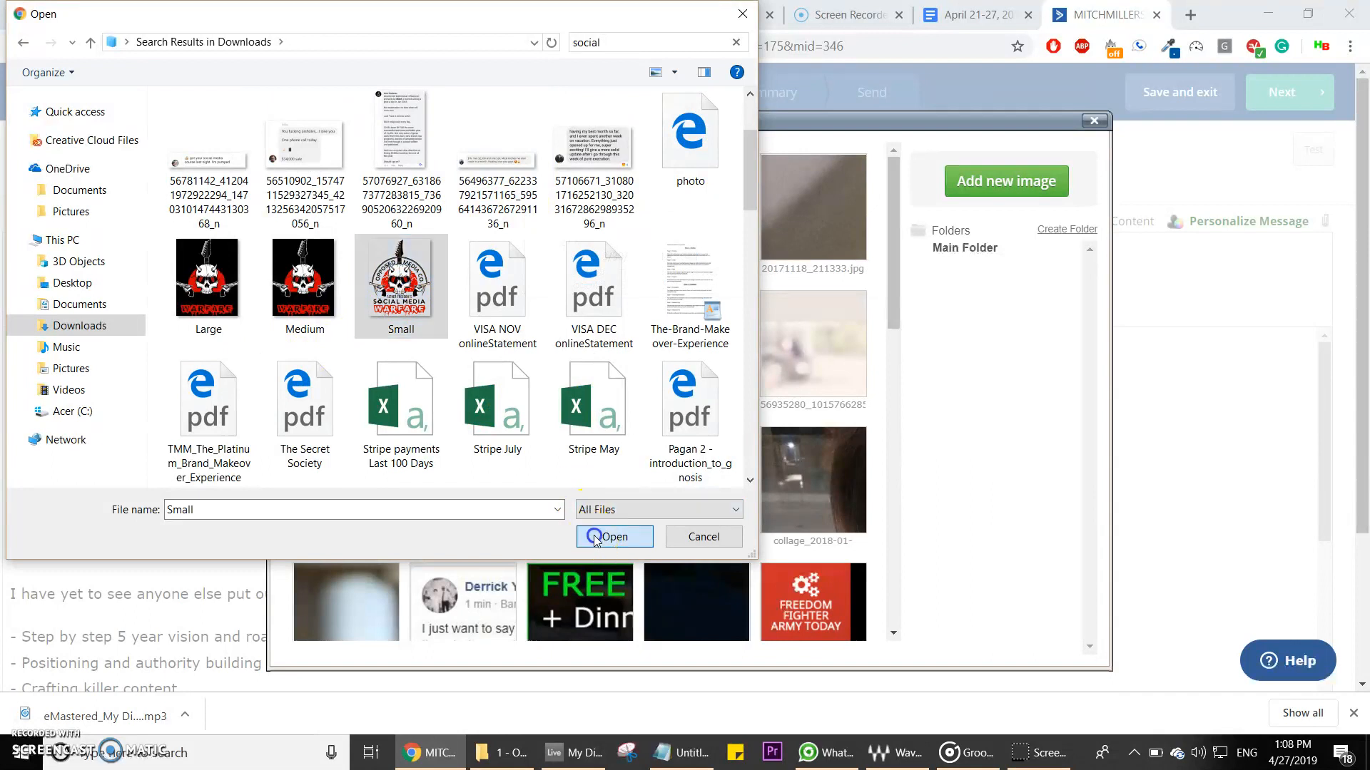
click(605, 538)
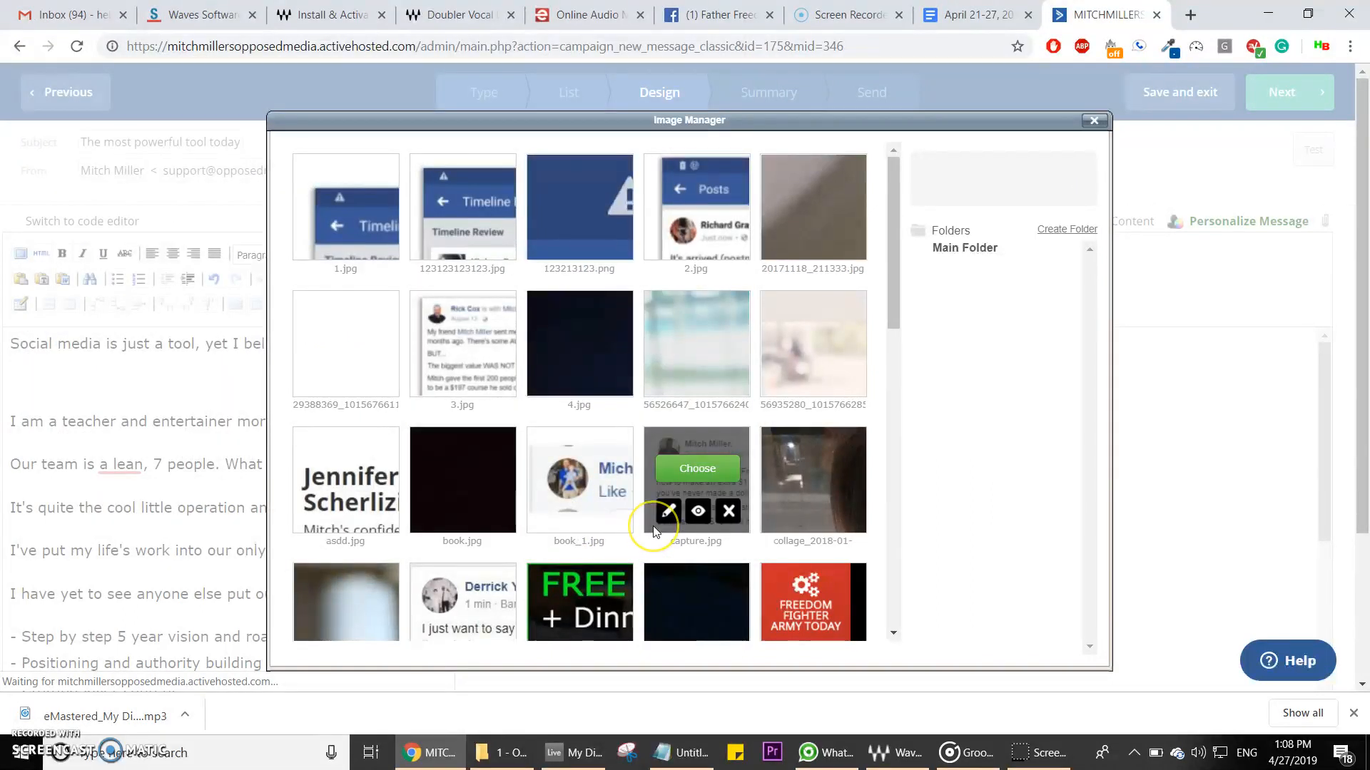
Step: Choose the uploaded logo from the Image Manager's Main Folder as the source of the image being inserted
scroll(646, 524, down, 2)
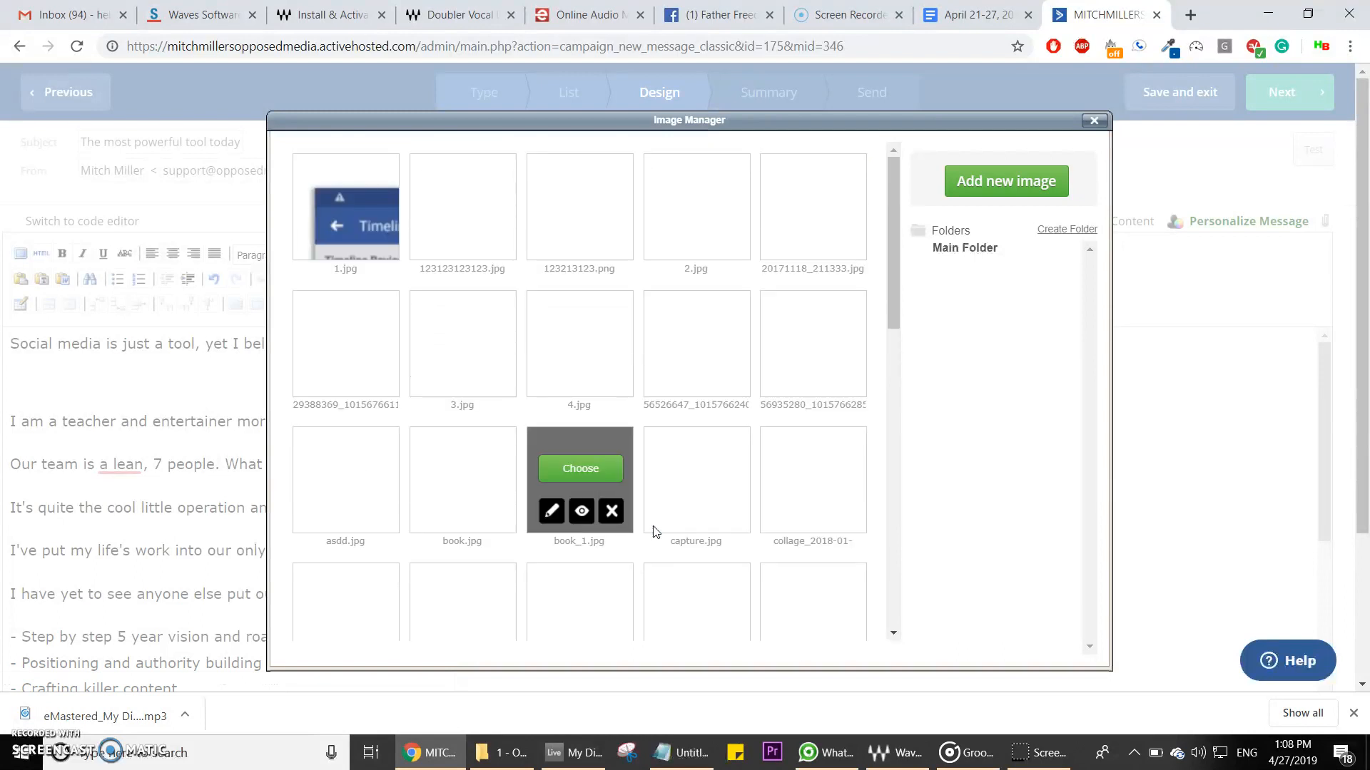
click(669, 505)
scroll(670, 507, down, 4)
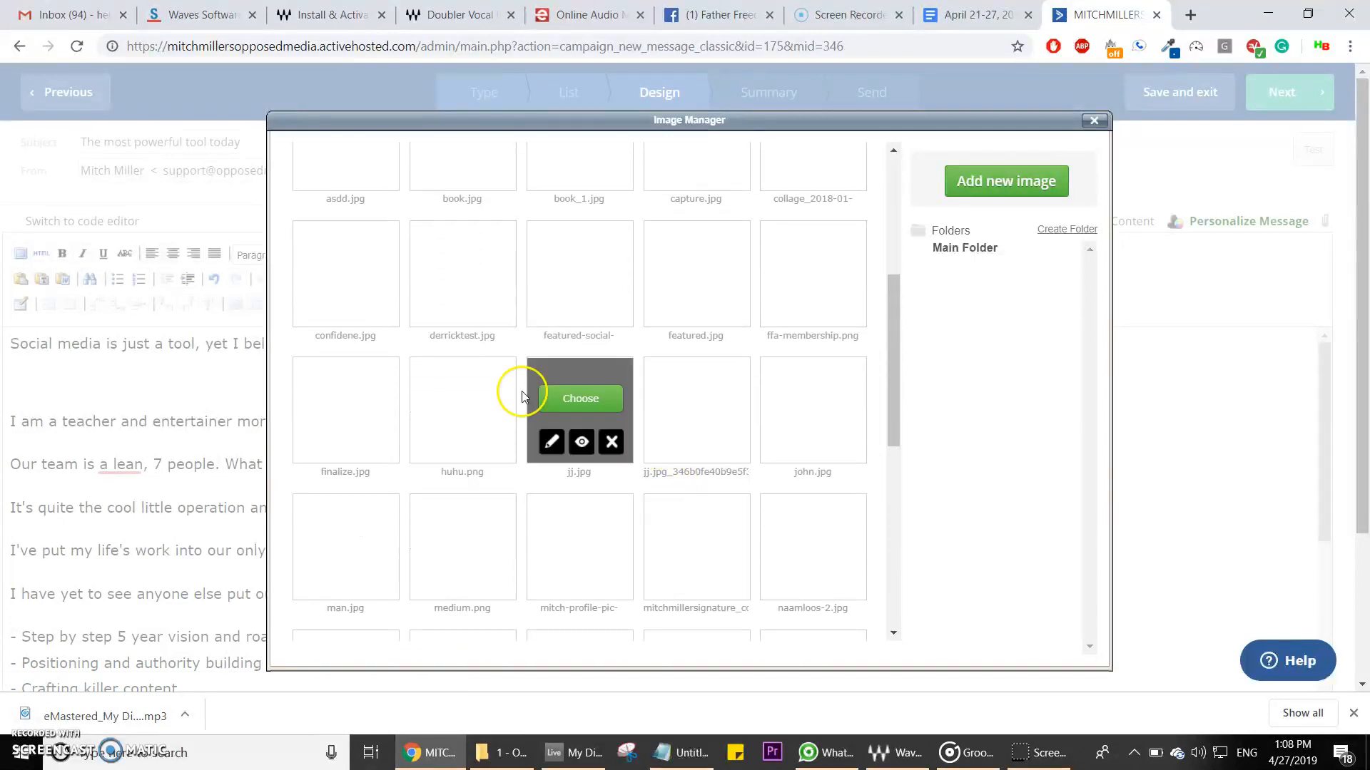
scroll(695, 513, down, 2)
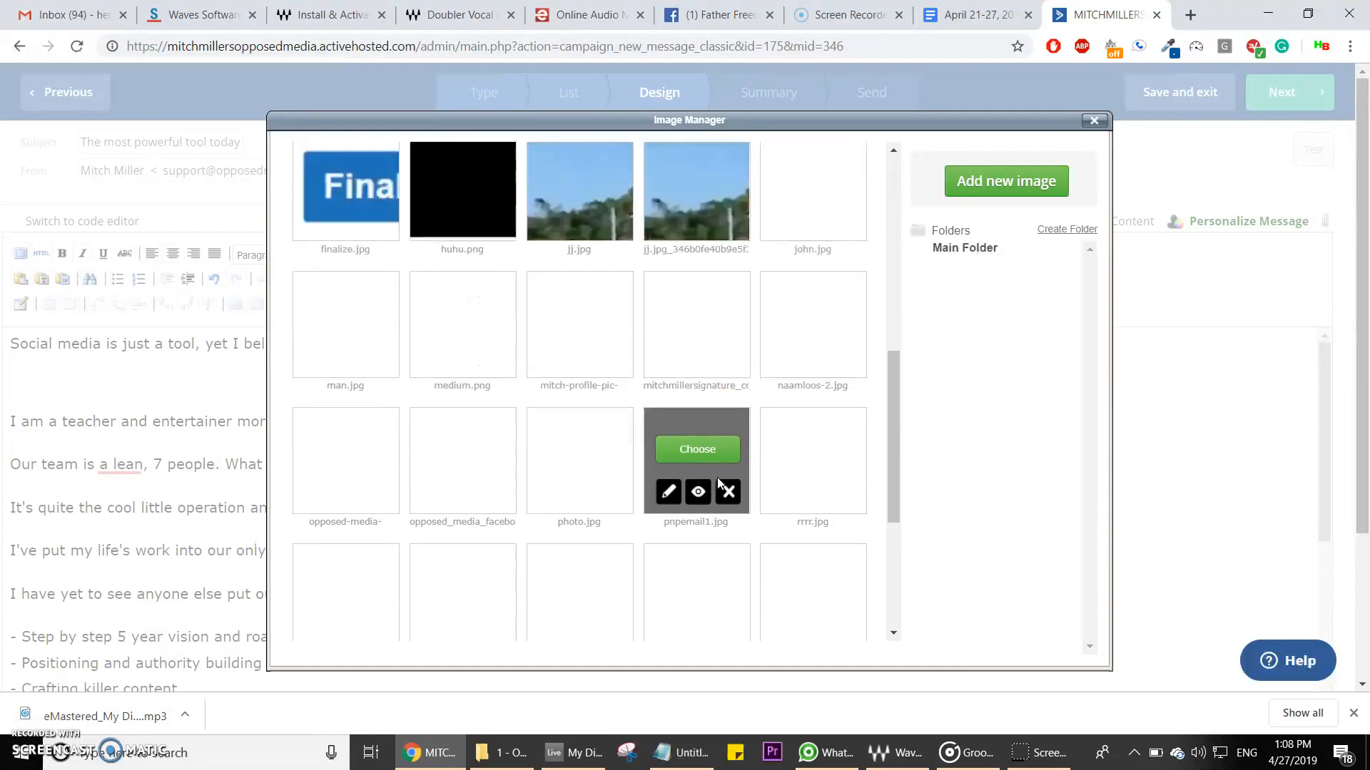
scroll(709, 611, down, 3)
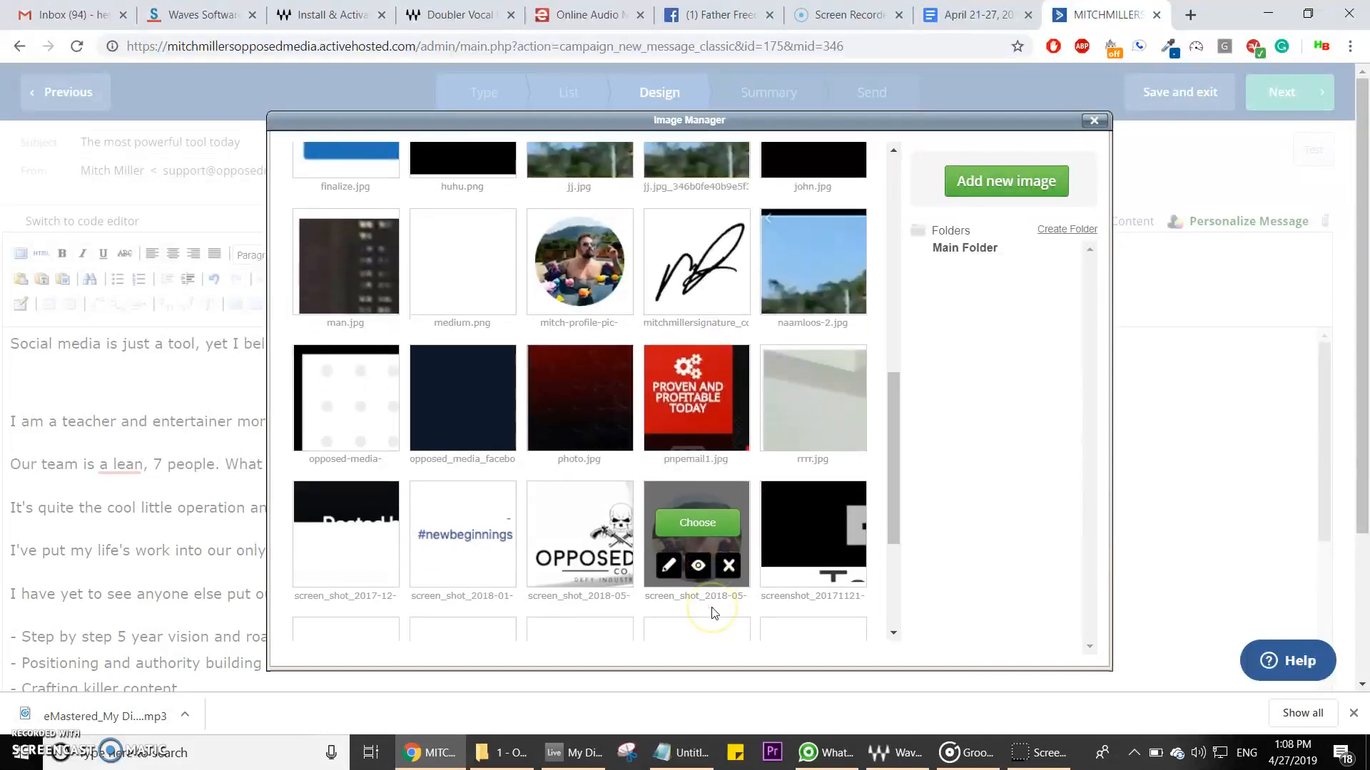
scroll(715, 613, down, 1)
click(362, 467)
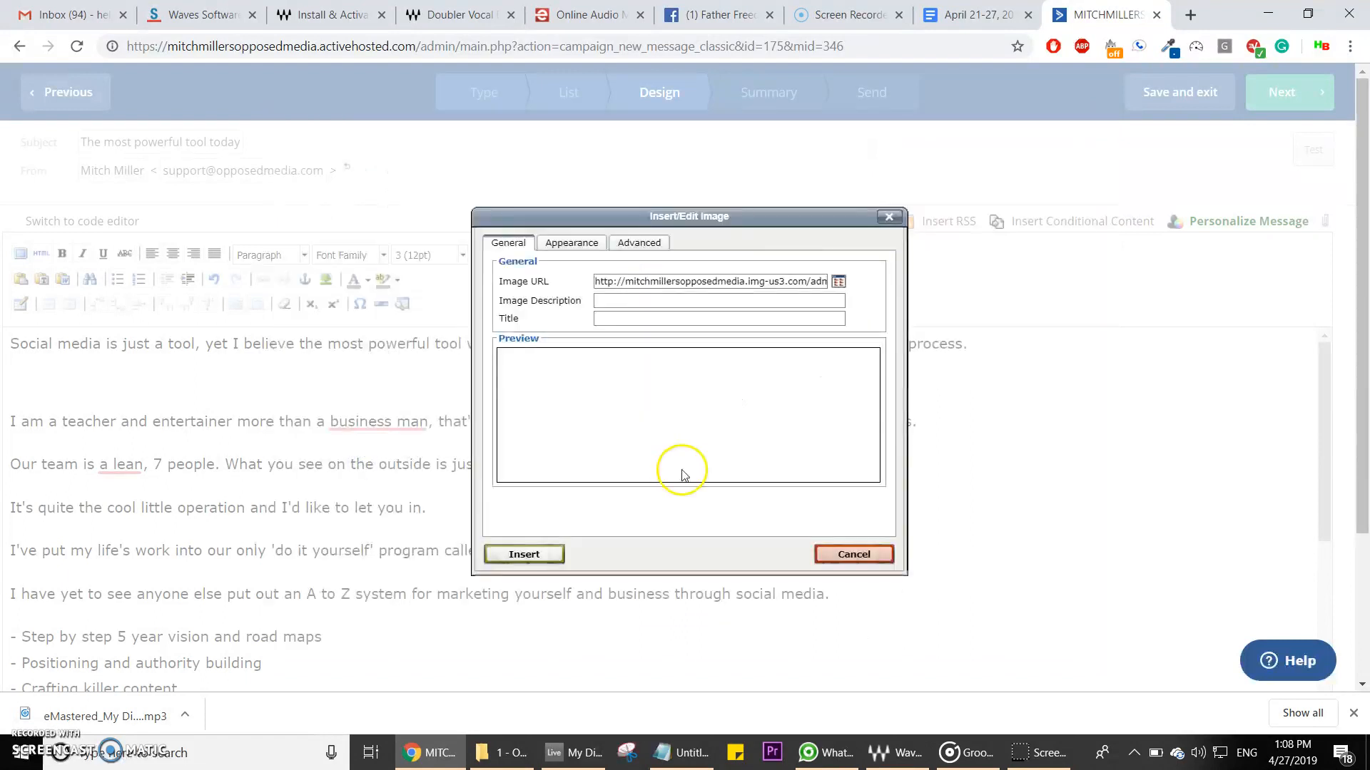
Step: Insert the chosen Social Media Warfare logo below the first paragraph and check how it sits in the message
click(550, 562)
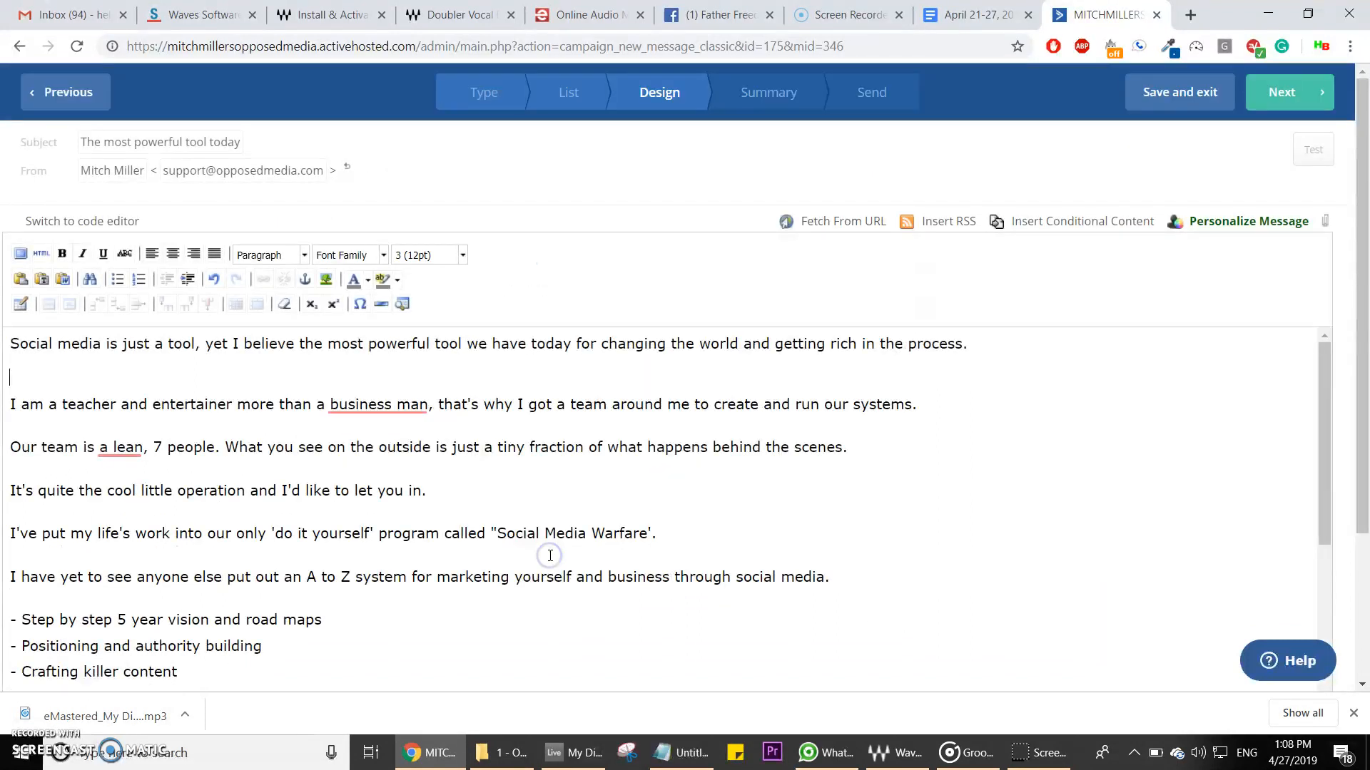
scroll(271, 371, down, 1)
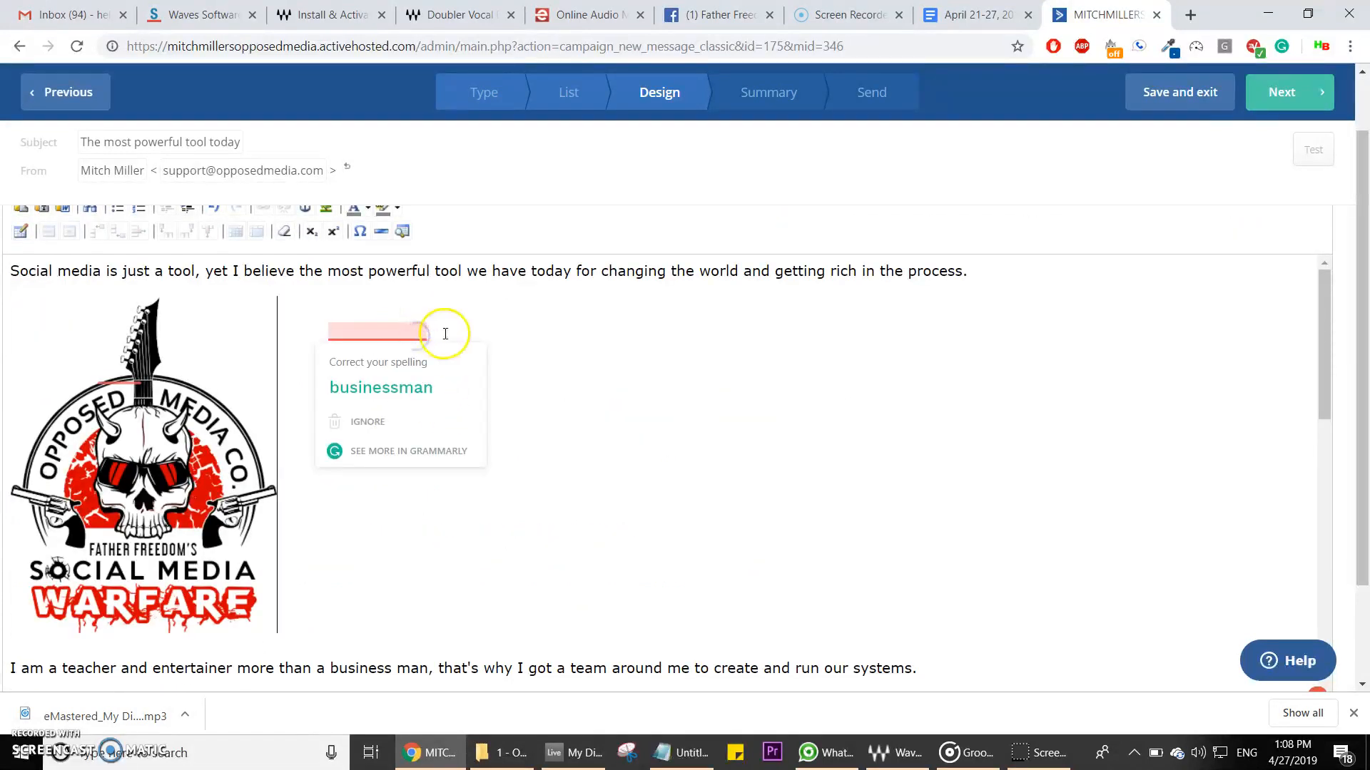
scroll(450, 336, up, 1)
scroll(397, 431, down, 4)
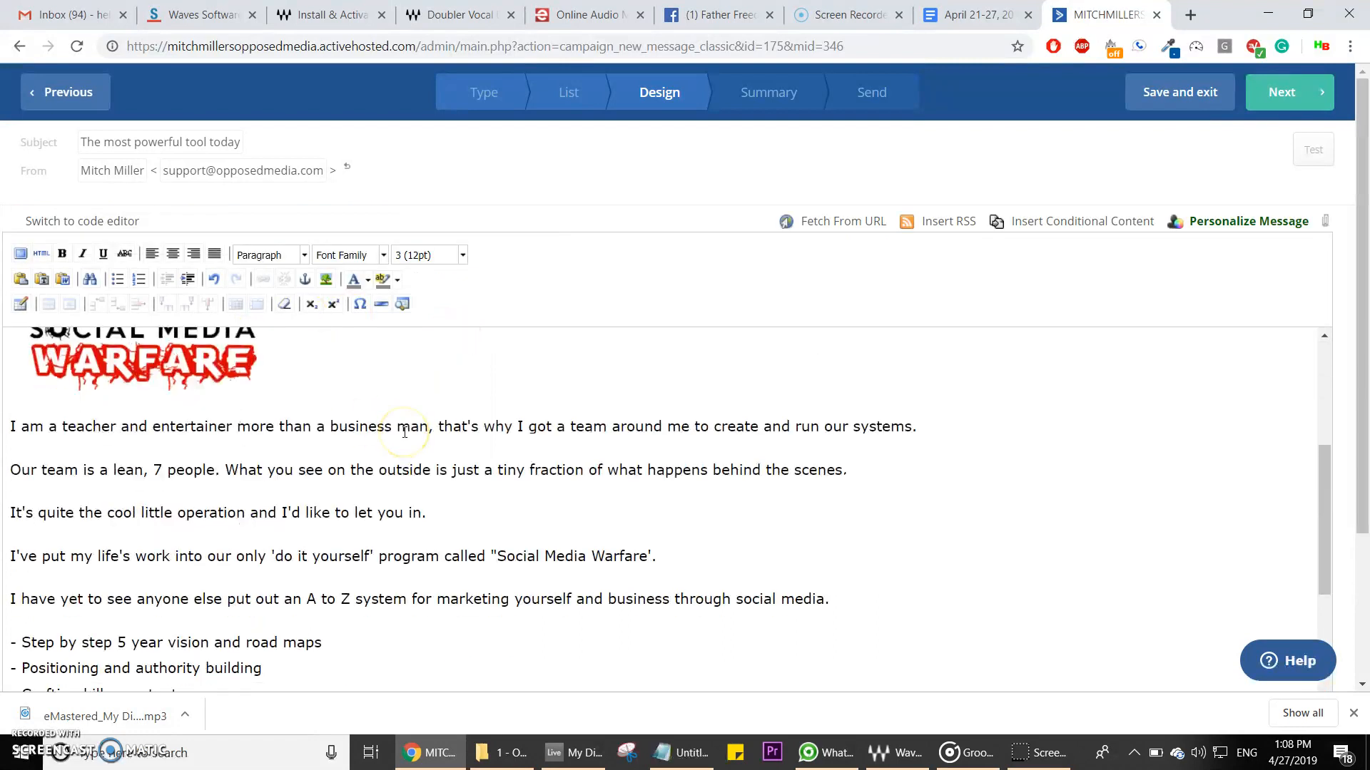
scroll(335, 445, up, 3)
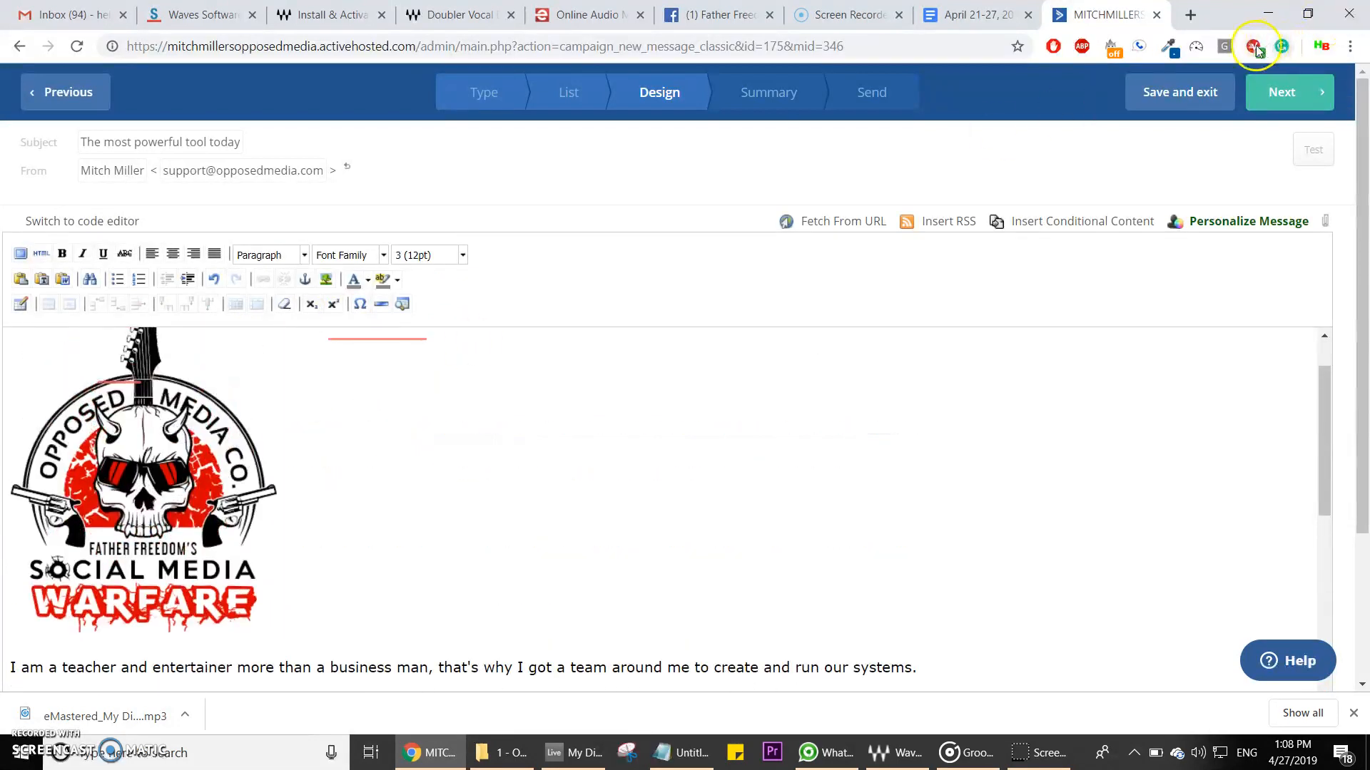
scroll(418, 514, up, 1)
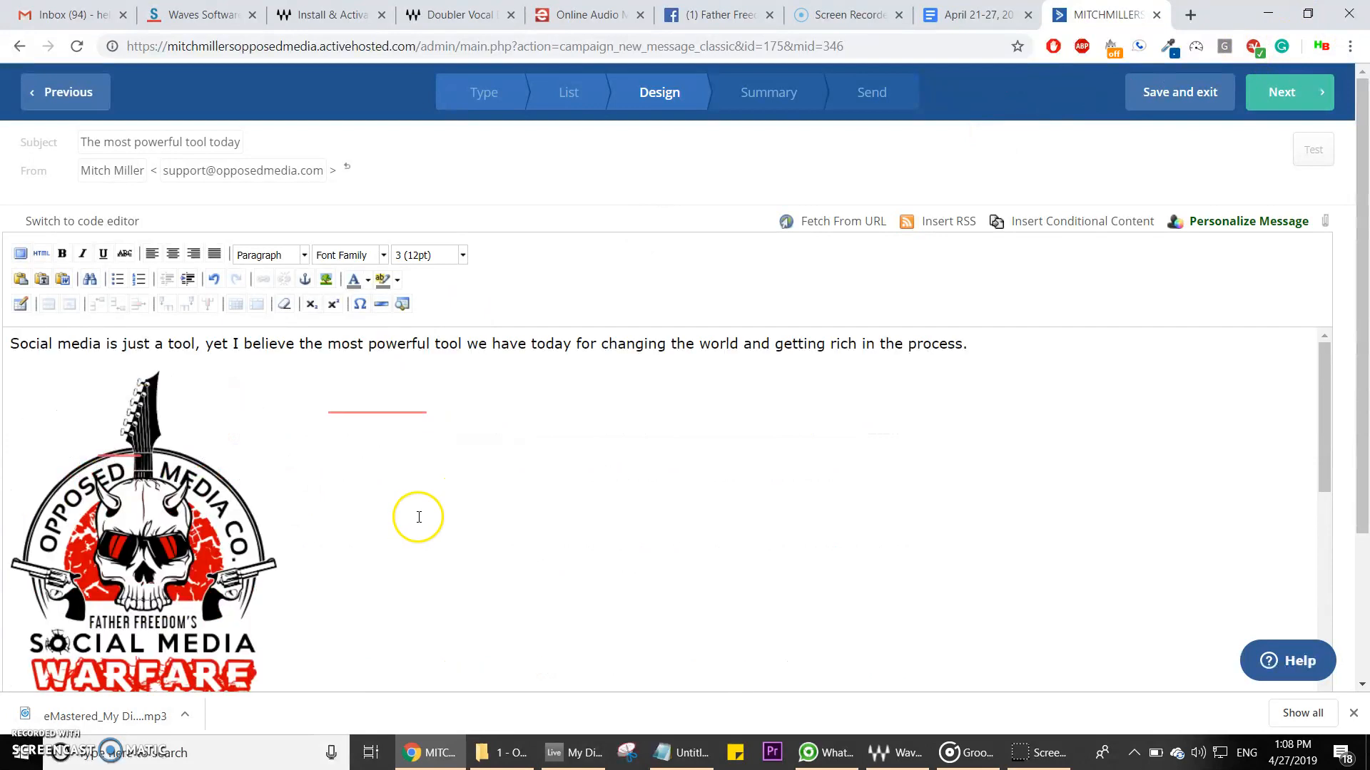
Step: Scale the inserted logo down to a little over half its size, keeping its proportions
right_click(166, 569)
drag(277, 369, 118, 508)
click(123, 502)
click(257, 483)
click(108, 462)
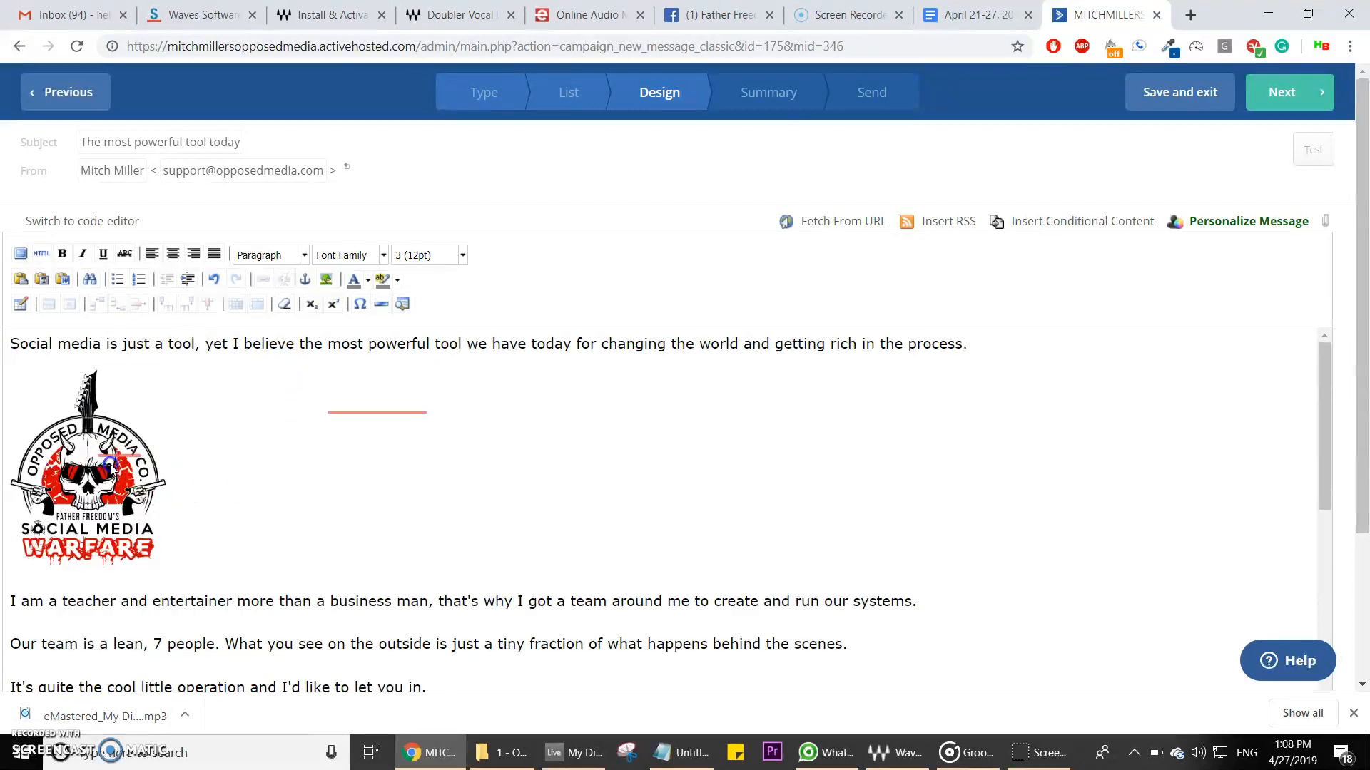
Step: Centre-align the resized logo below the first paragraph
right_click(60, 461)
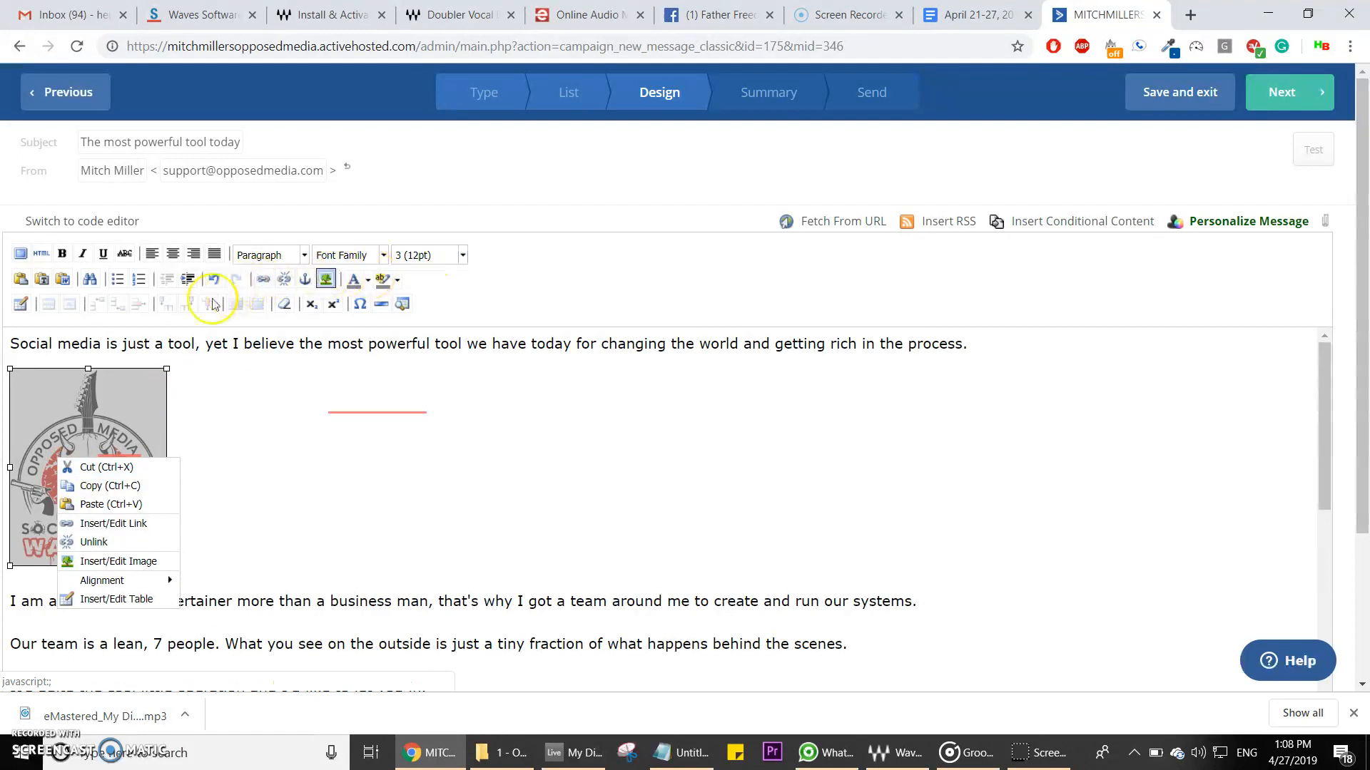
click(173, 253)
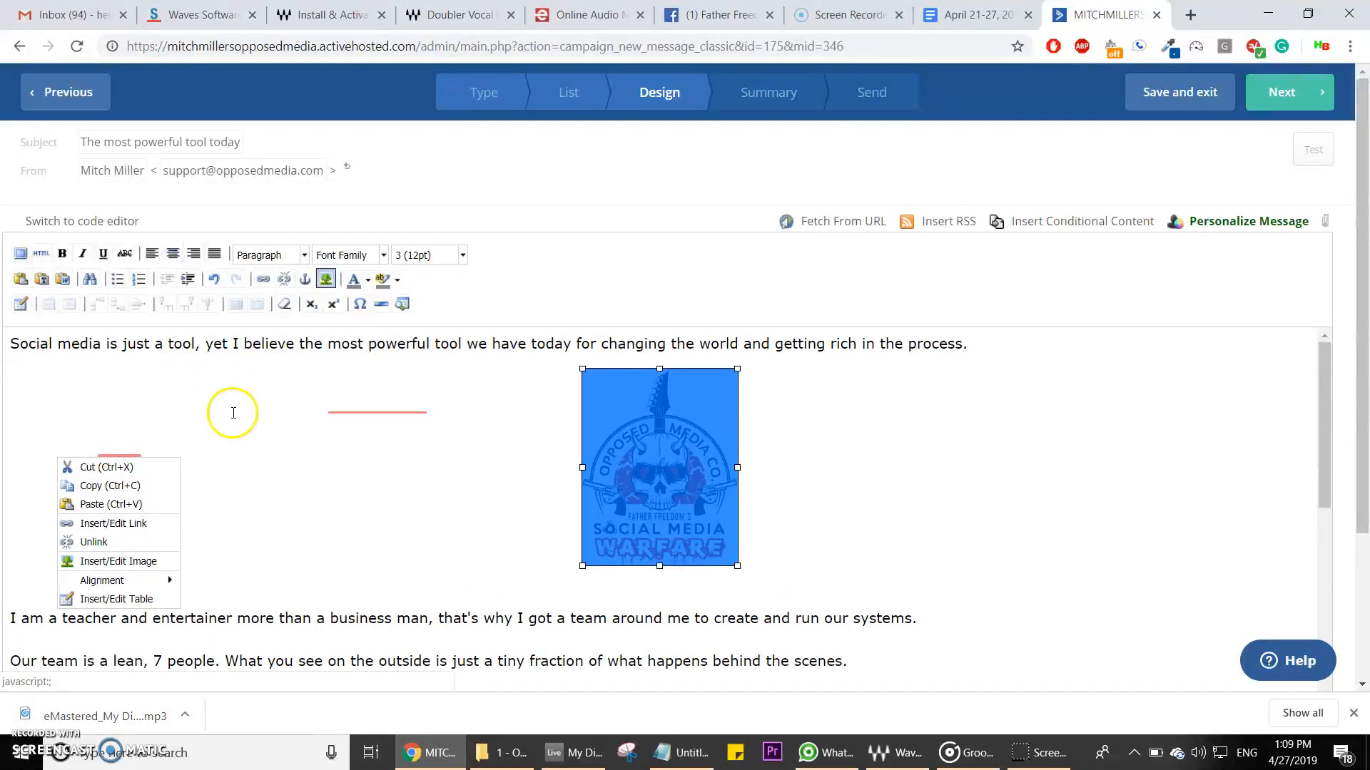
click(314, 515)
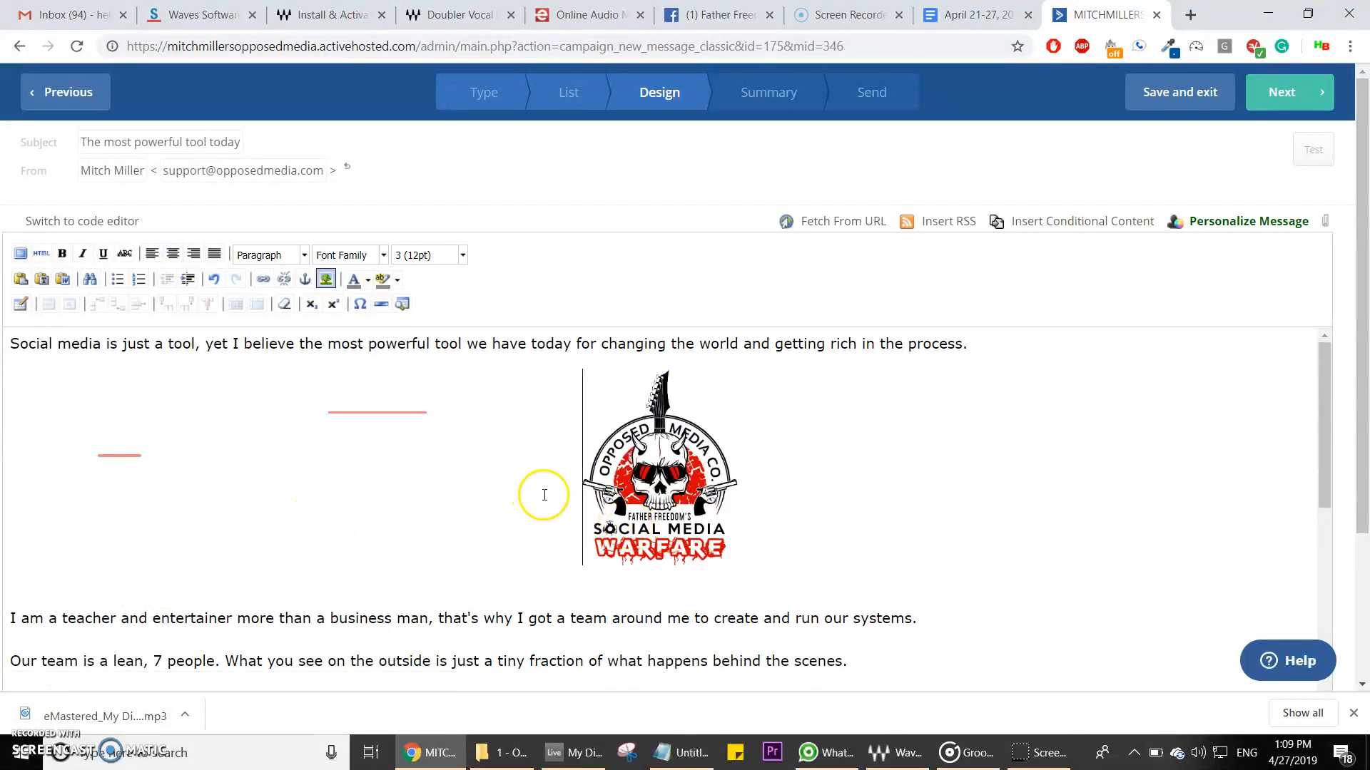
Step: Left-align the logo and deselect it
right_click(689, 509)
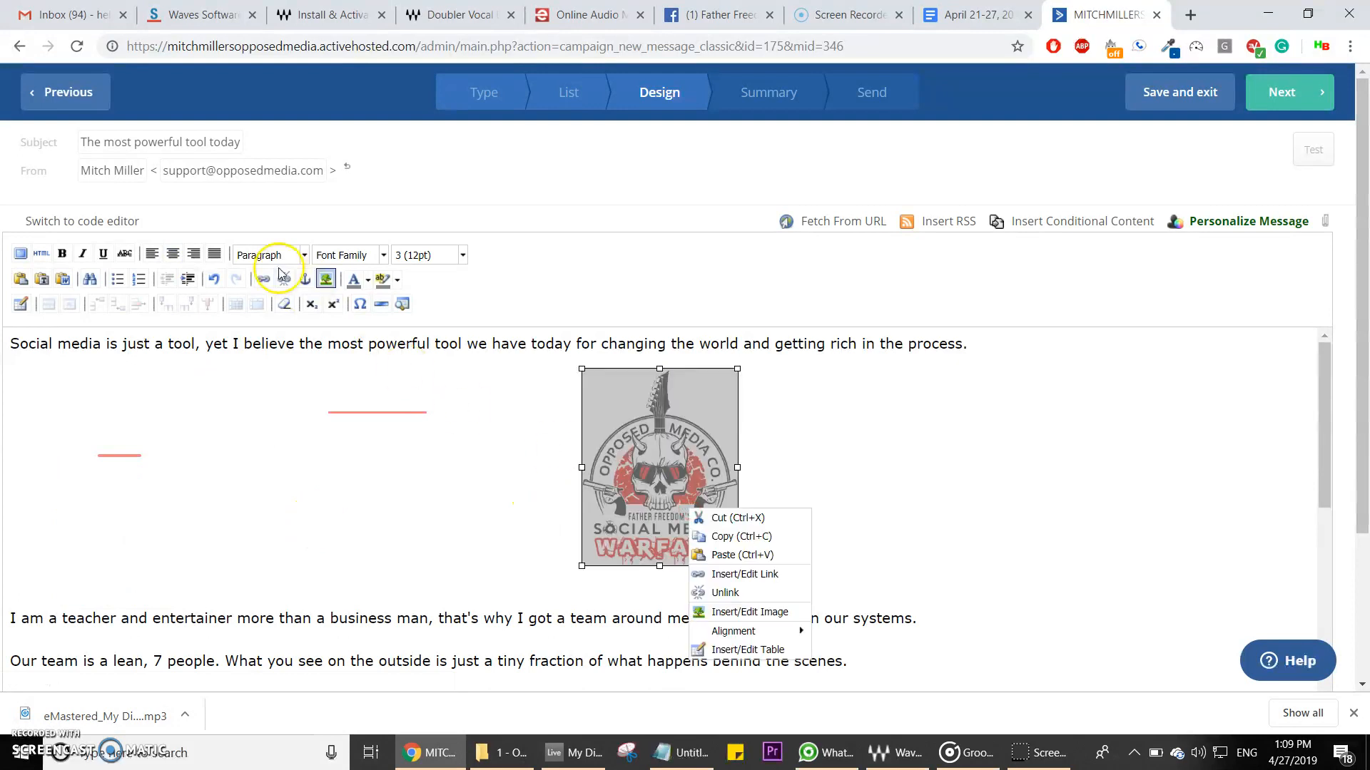
click(151, 254)
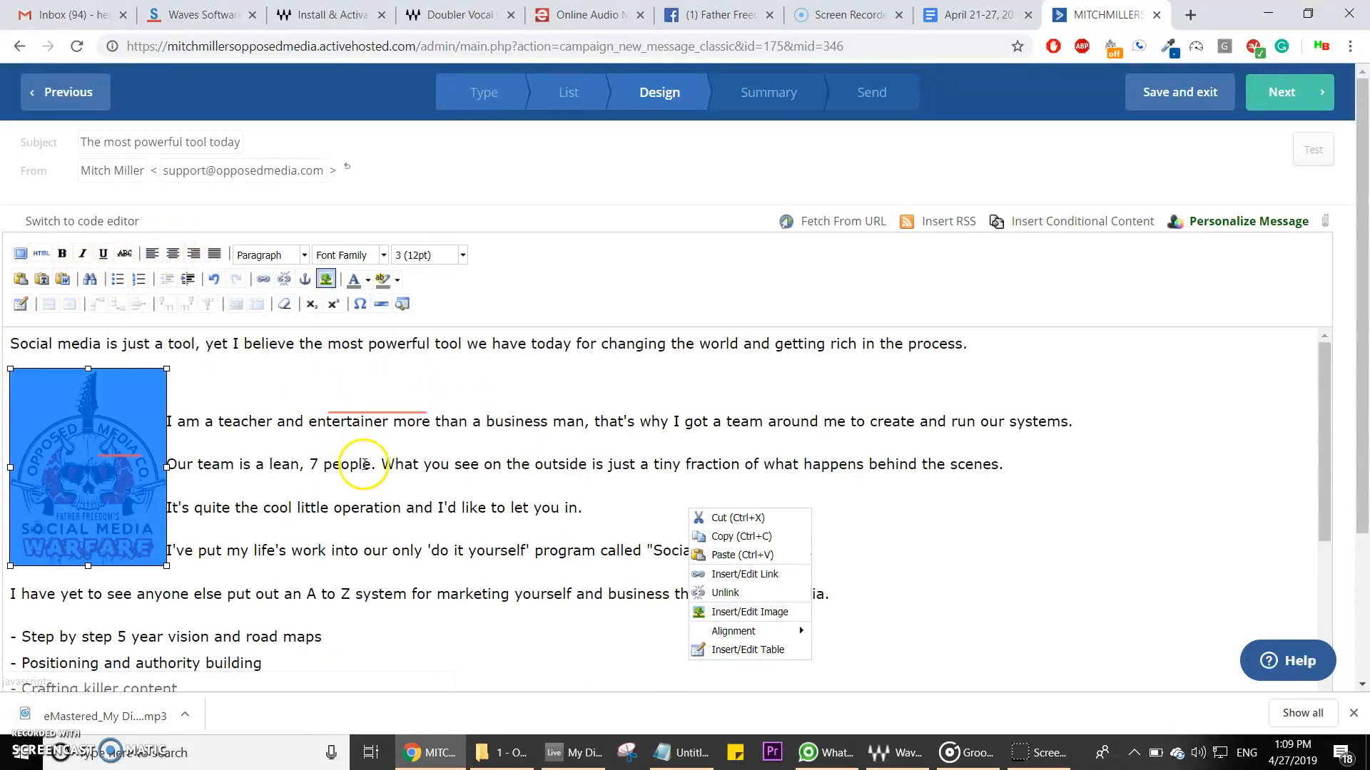
click(361, 467)
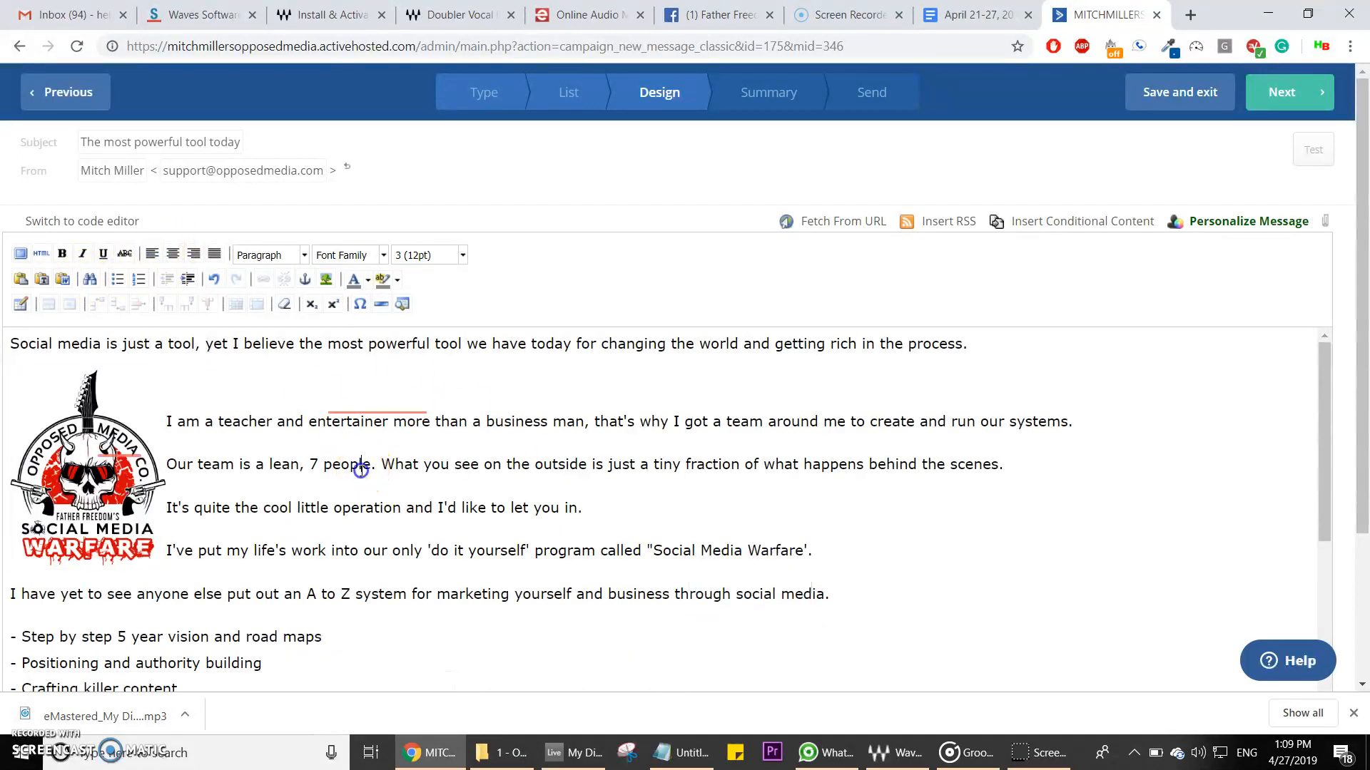
Step: Add empty lines before "I am a teacher and entertainer" so that this paragraph starts below the logo
click(168, 421)
key(Return)
key(Return)
key(Return)
key(Return)
key(Return)
key(Return)
key(Return)
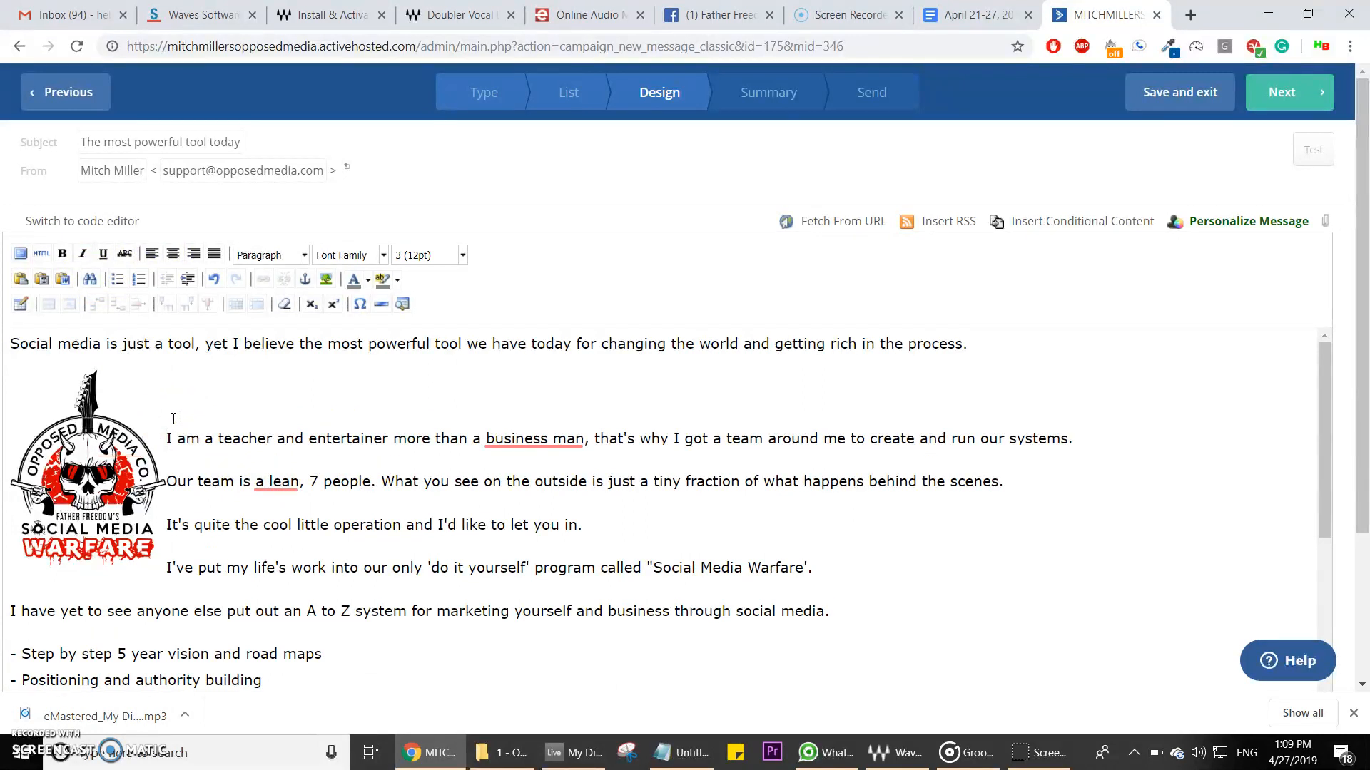
key(Return)
key(Return)
key(Return)
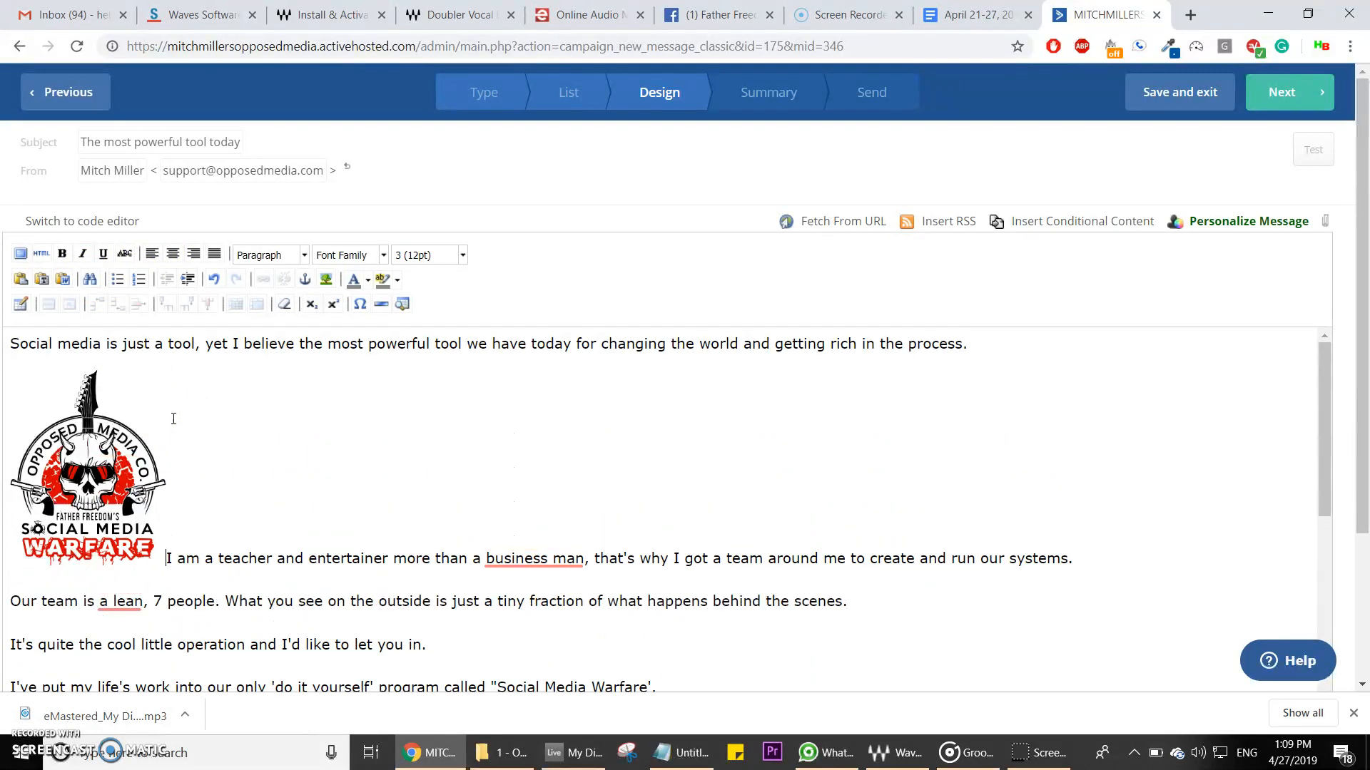
scroll(385, 488, down, 1)
scroll(386, 489, up, 1)
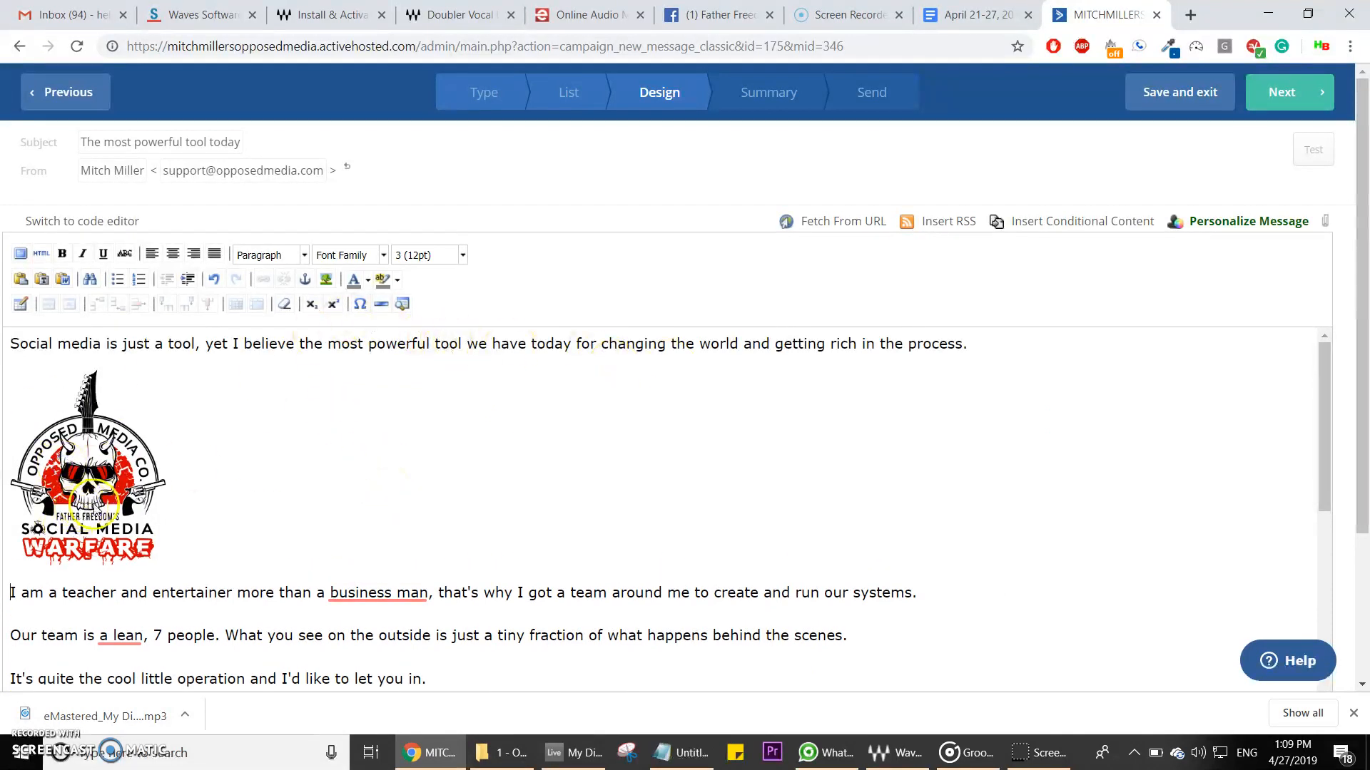
Step: Review the rest of the message and check the link settings of "click here" near its end
scroll(355, 532, down, 2)
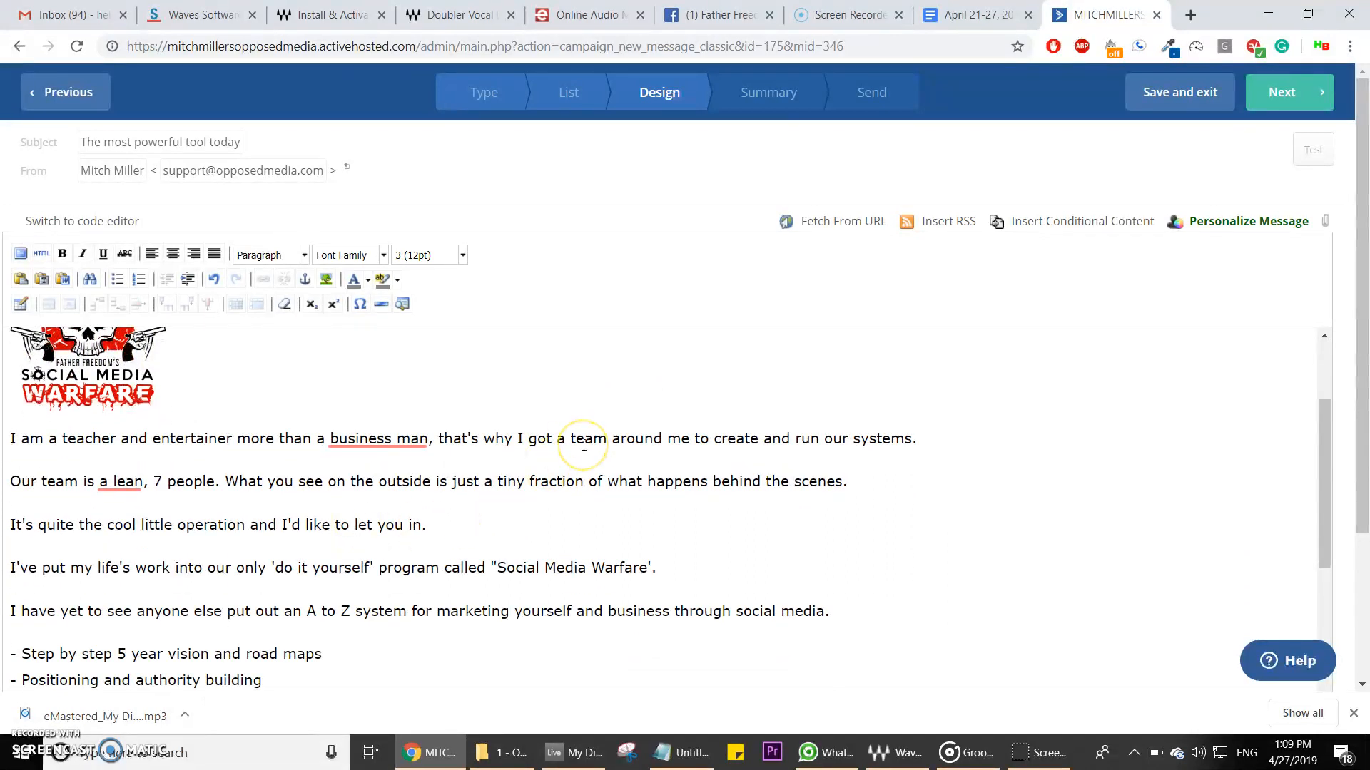
scroll(583, 445, down, 8)
scroll(584, 445, down, 3)
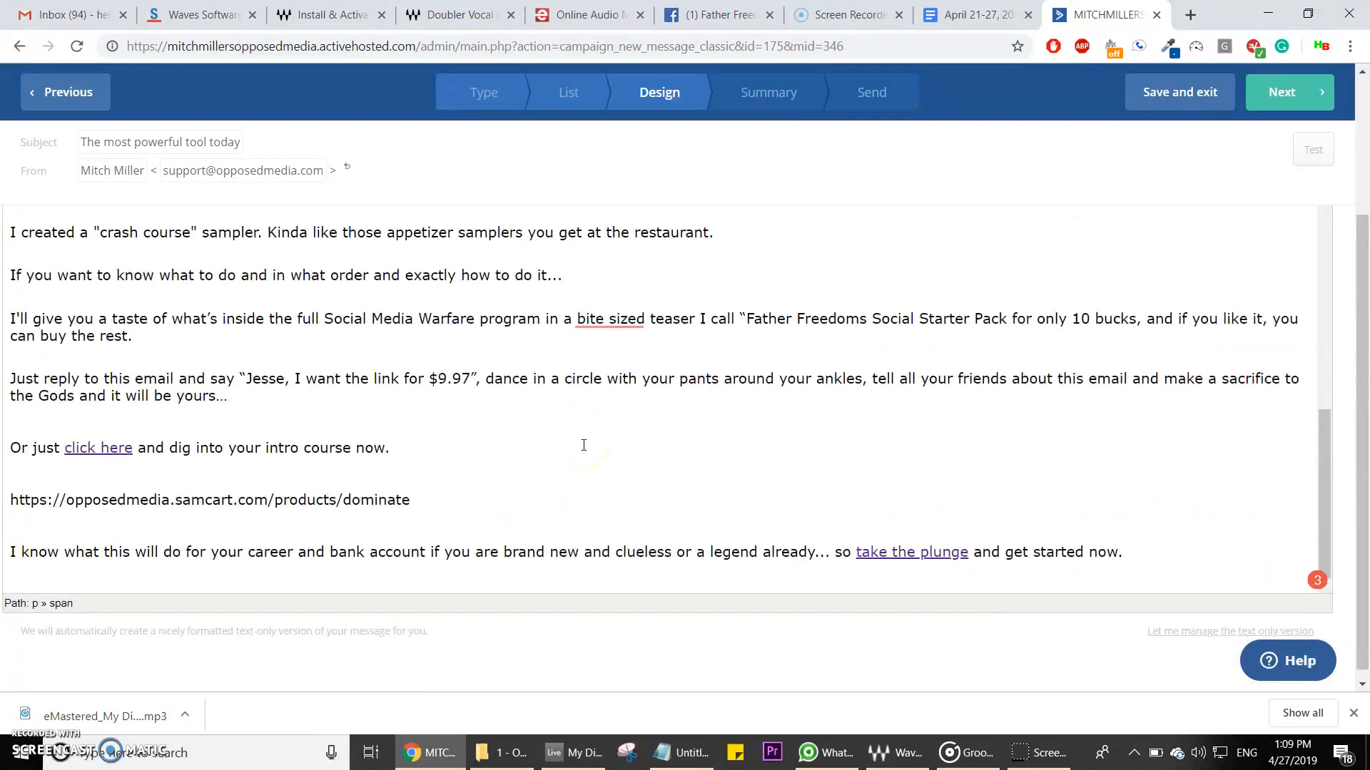
triple_click(323, 495)
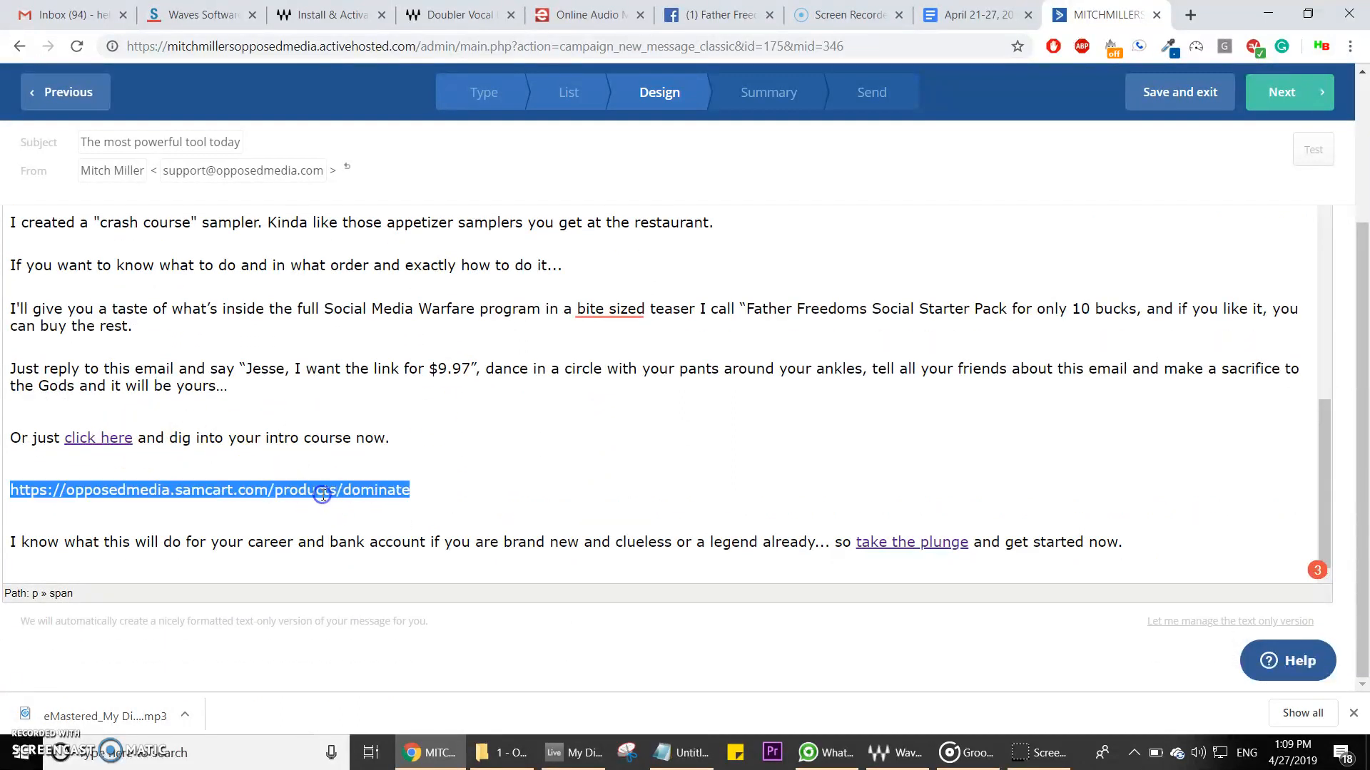
click(527, 505)
scroll(527, 505, up, 10)
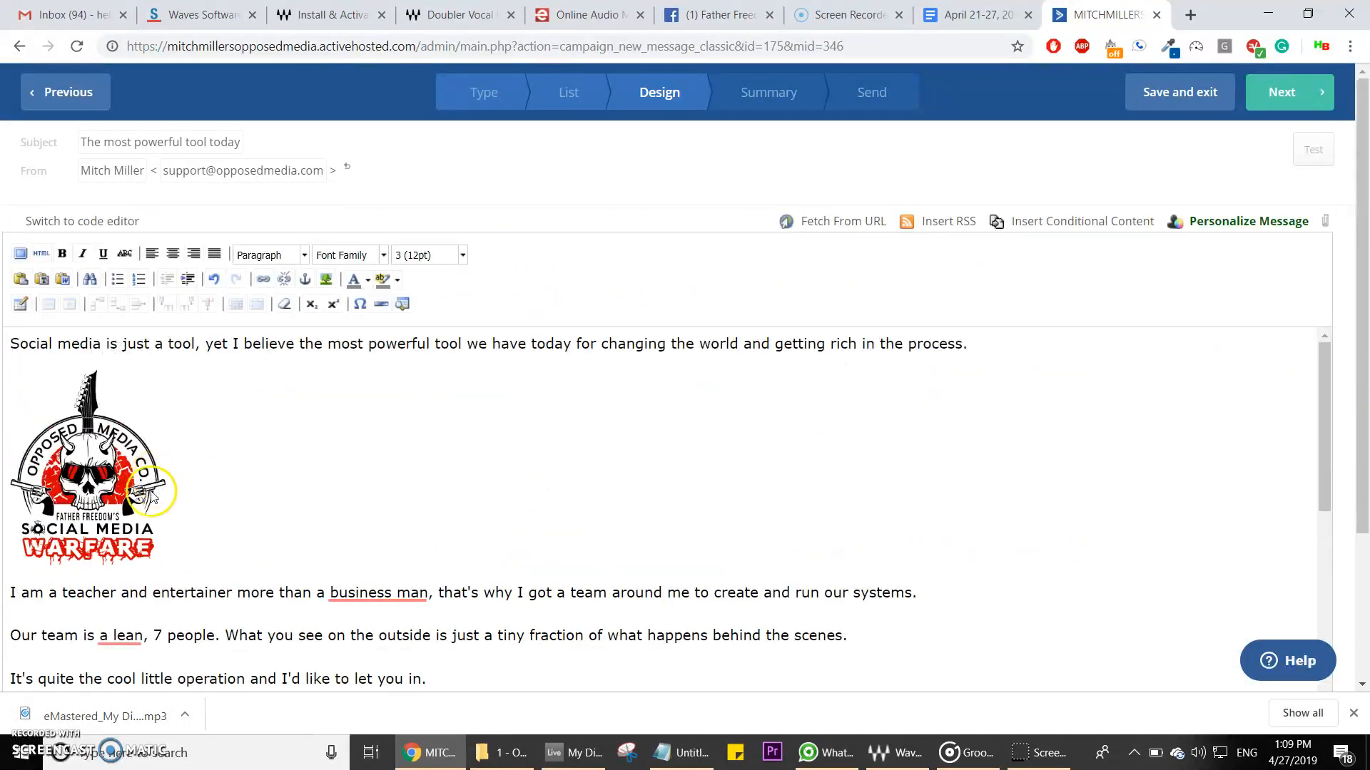
scroll(436, 528, down, 10)
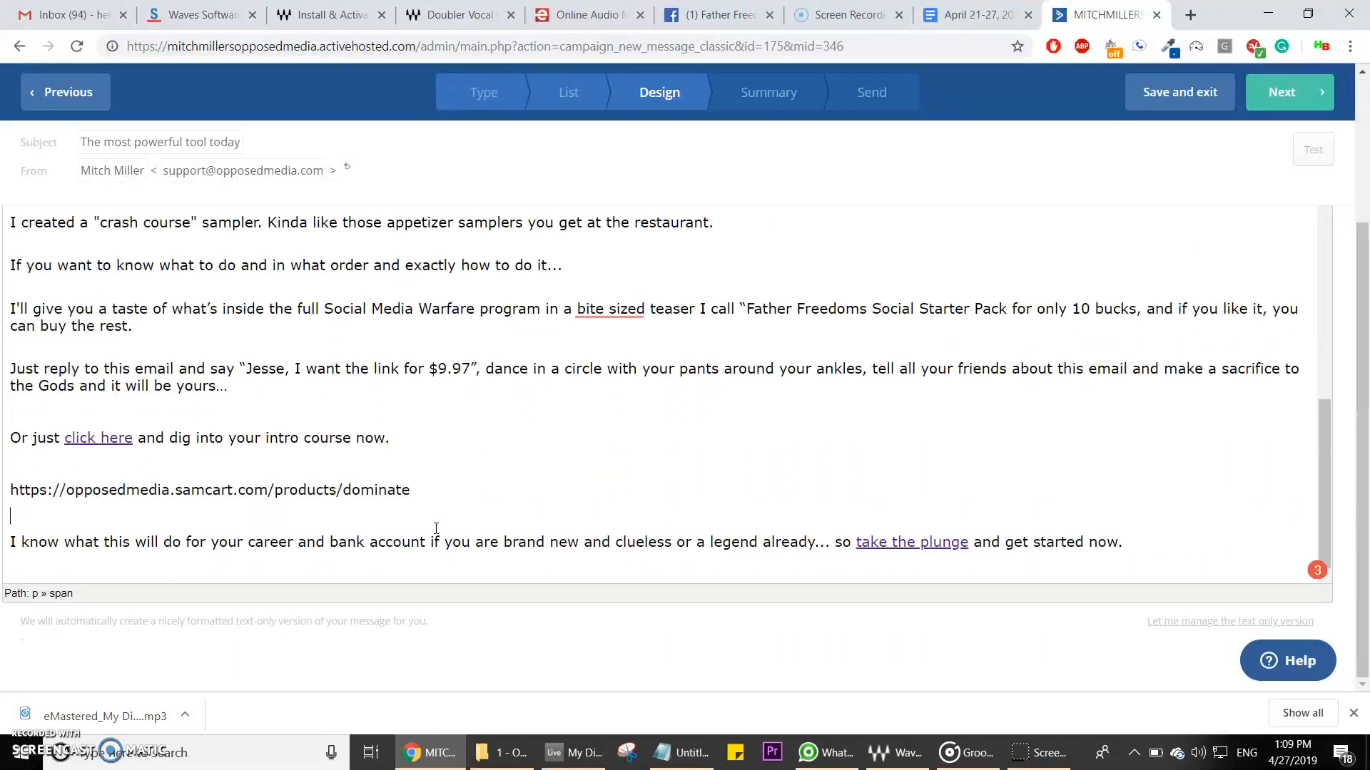
right_click(112, 440)
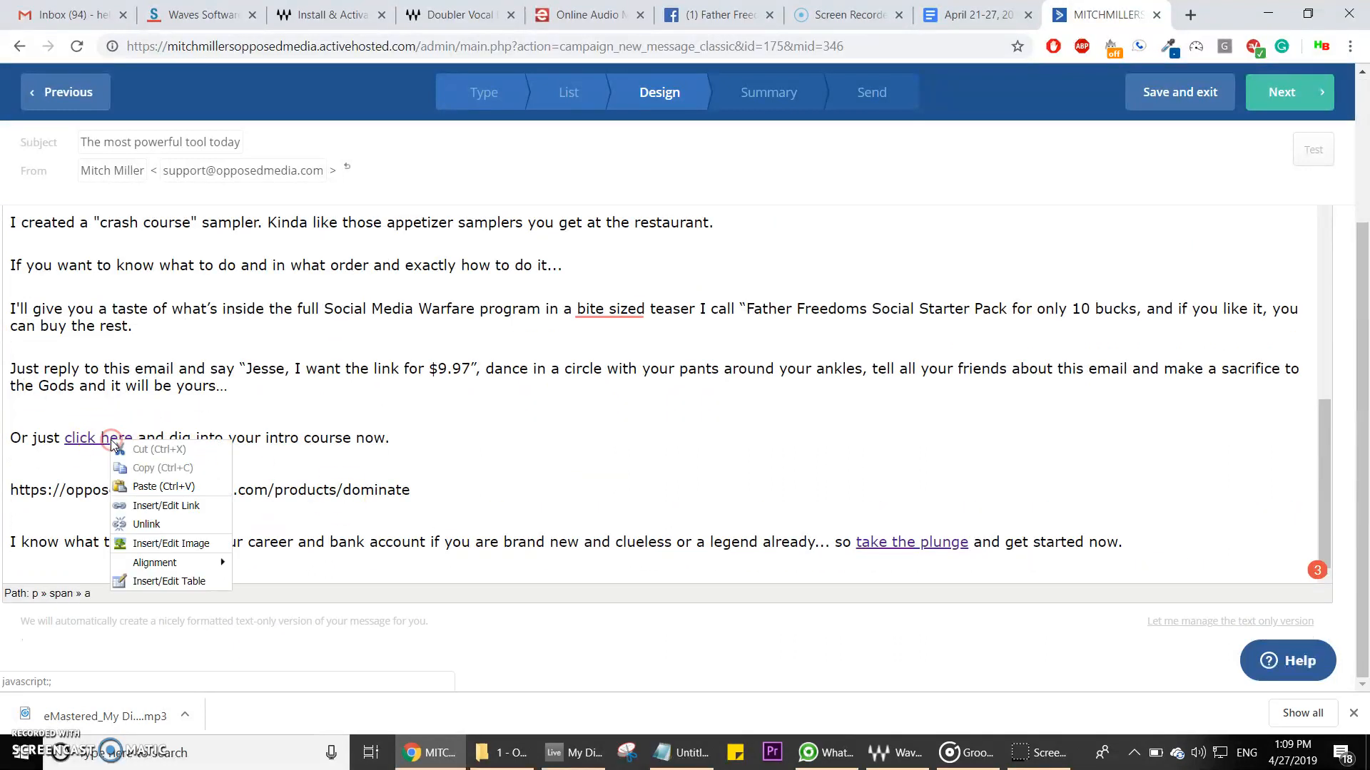
click(91, 447)
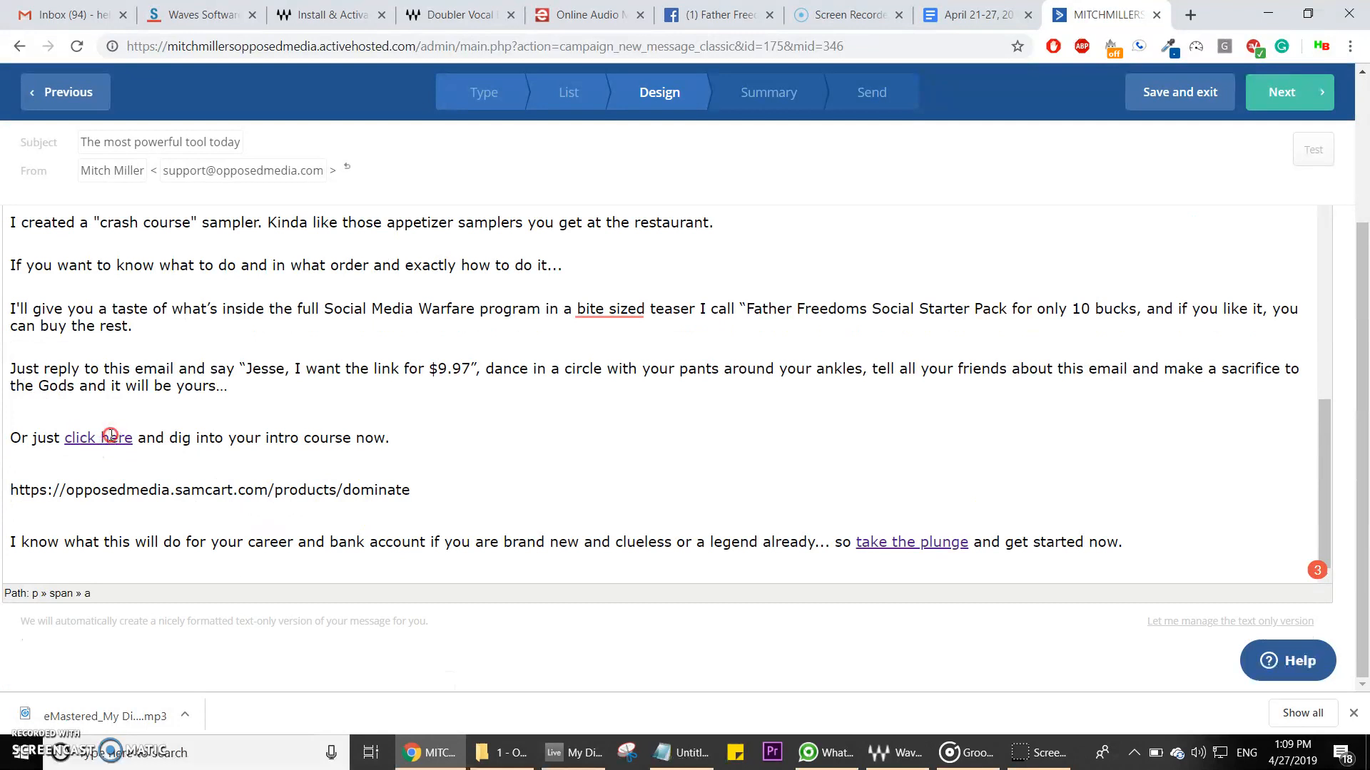
right_click(111, 435)
click(183, 499)
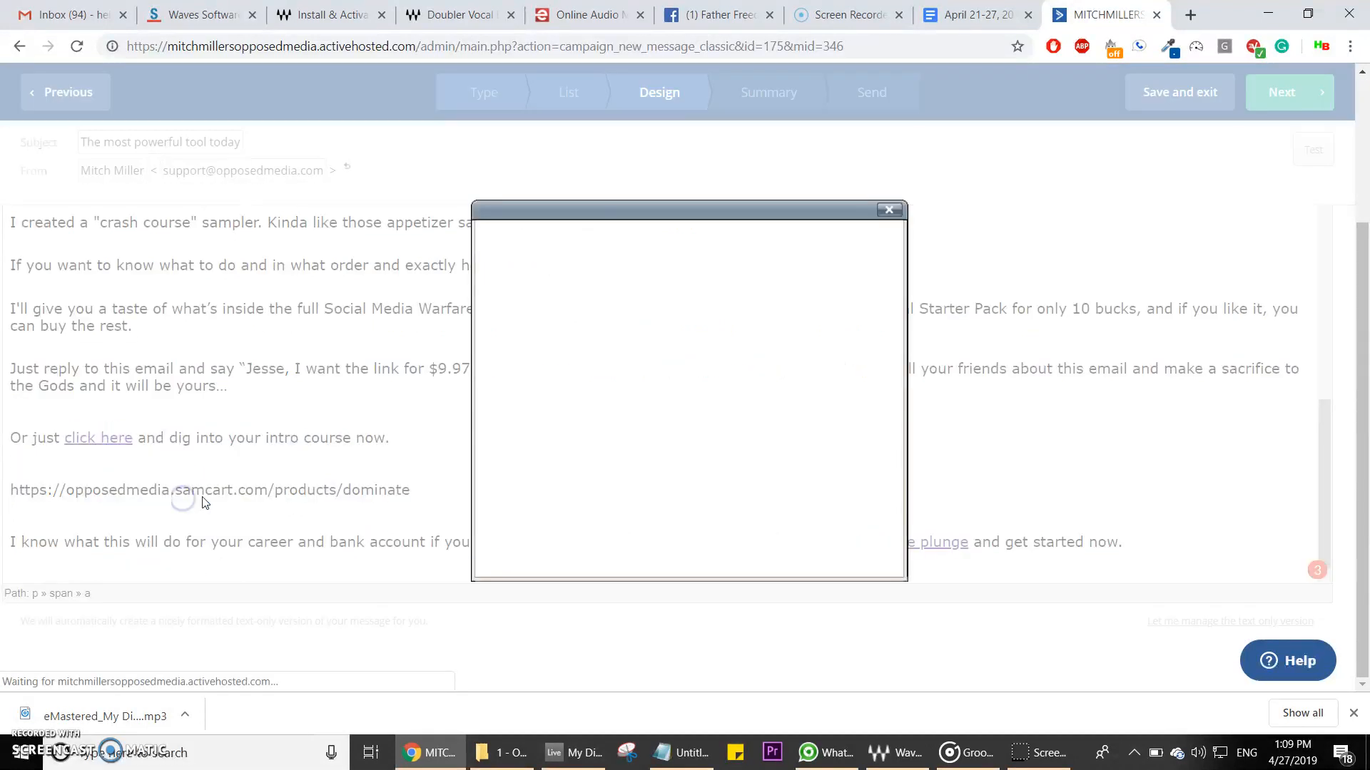
click(525, 561)
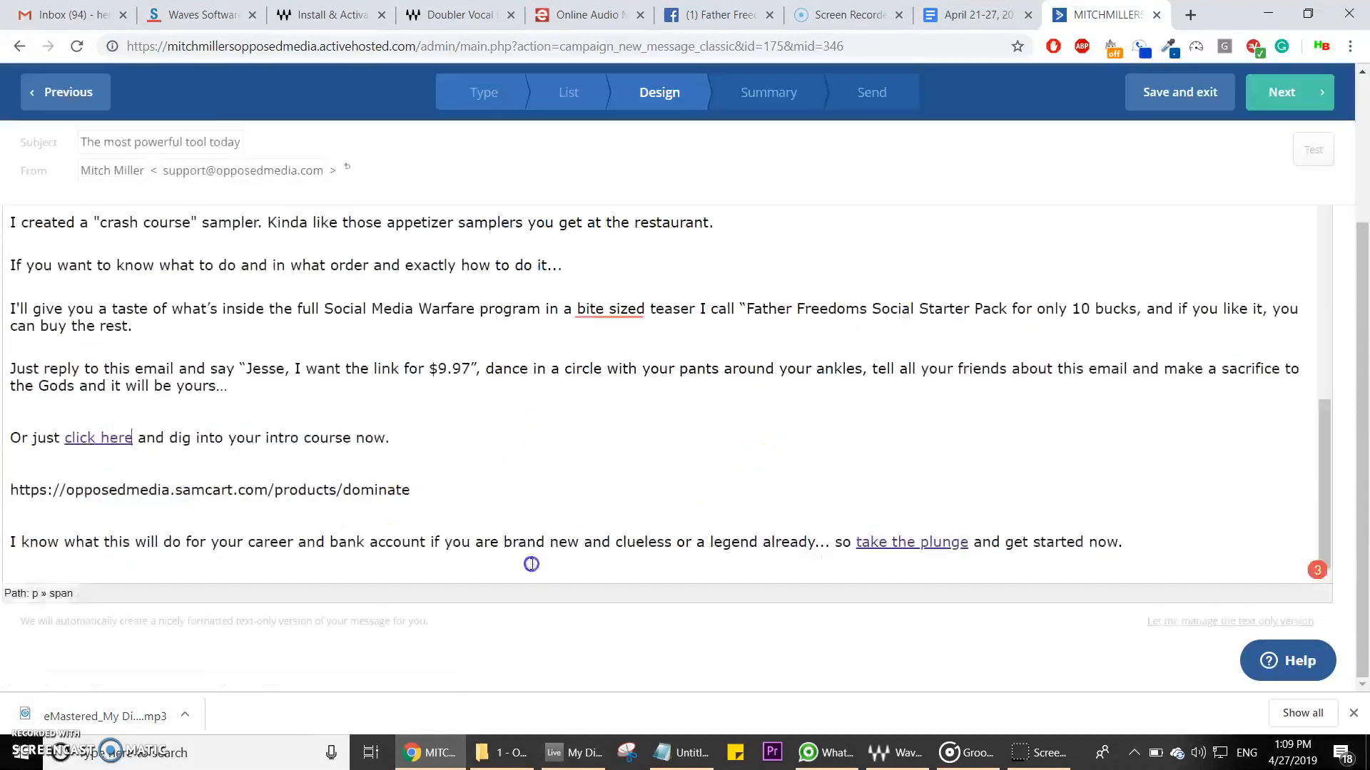
triple_click(198, 488)
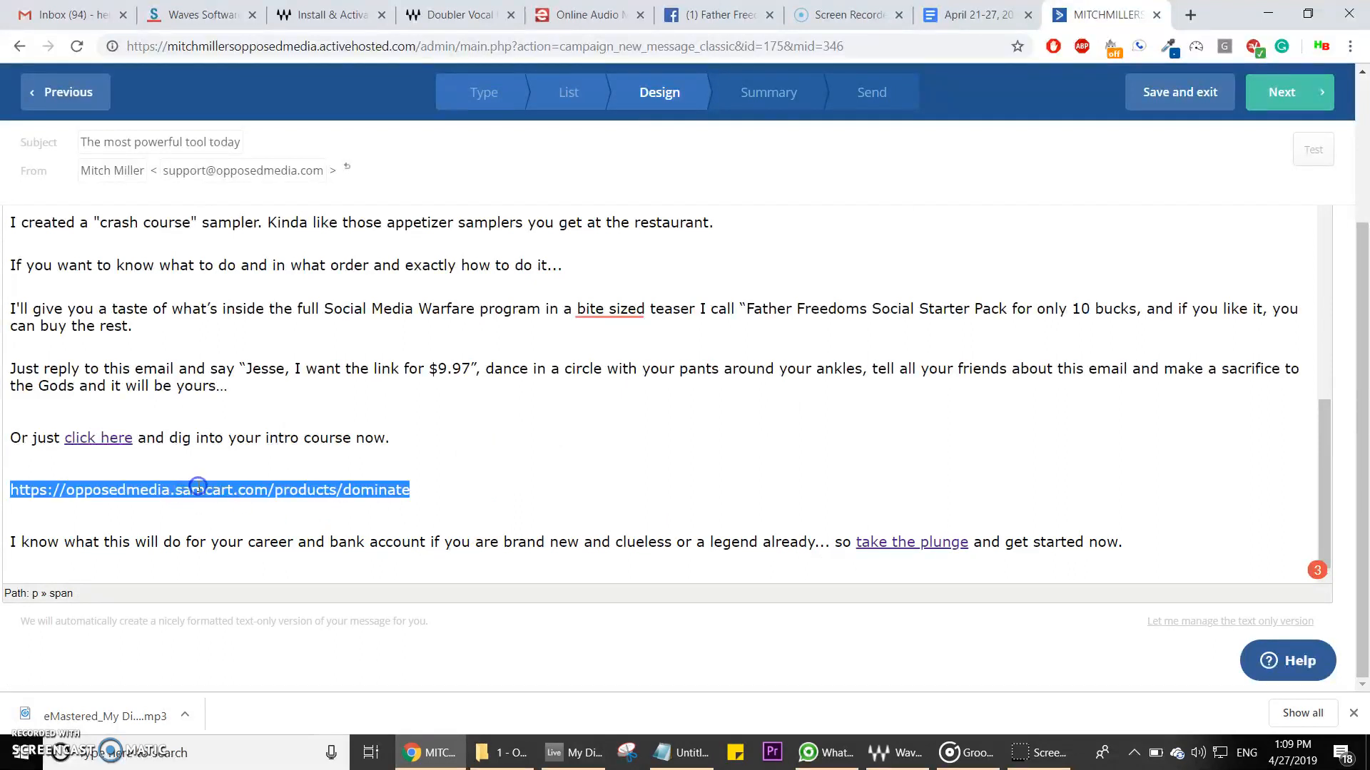
key(ctrl+k)
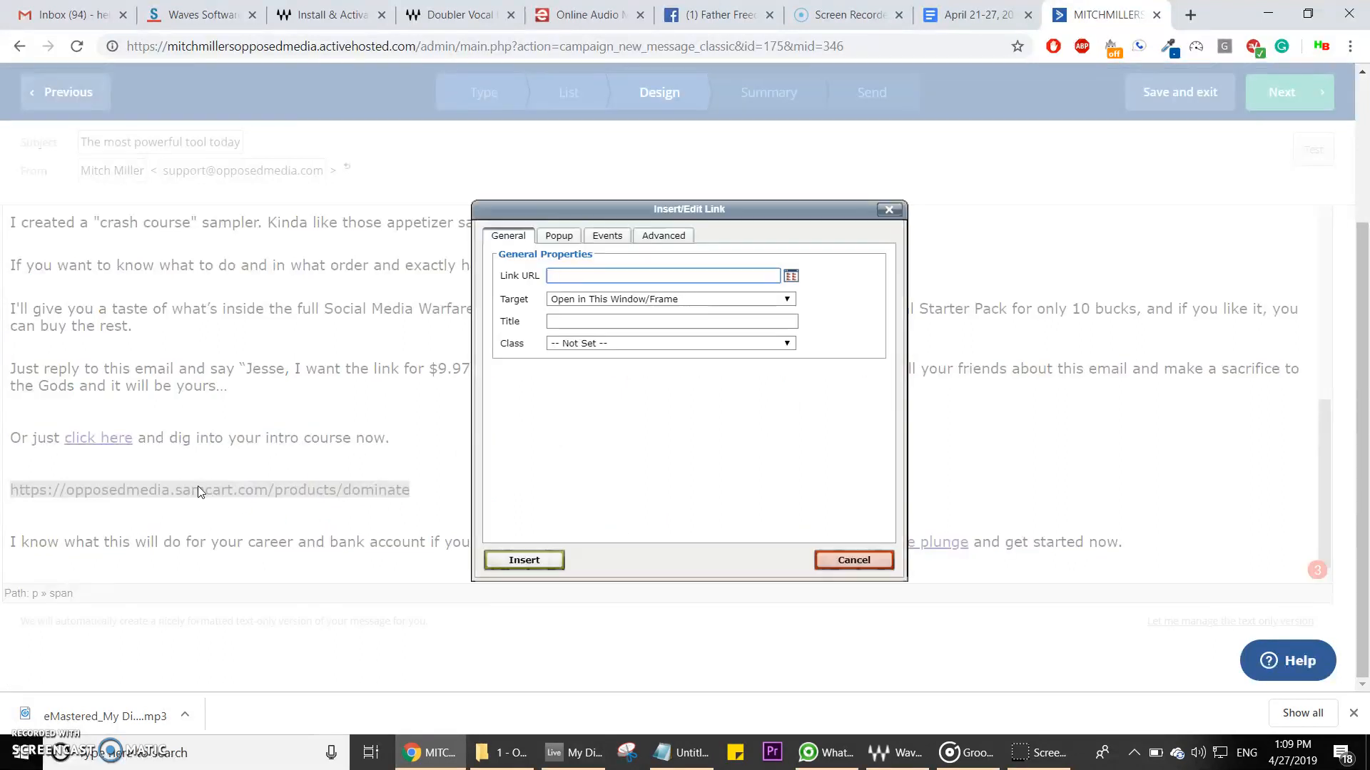
key(ctrl+v)
key(ctrl+a)
key(BackSpace)
click(847, 553)
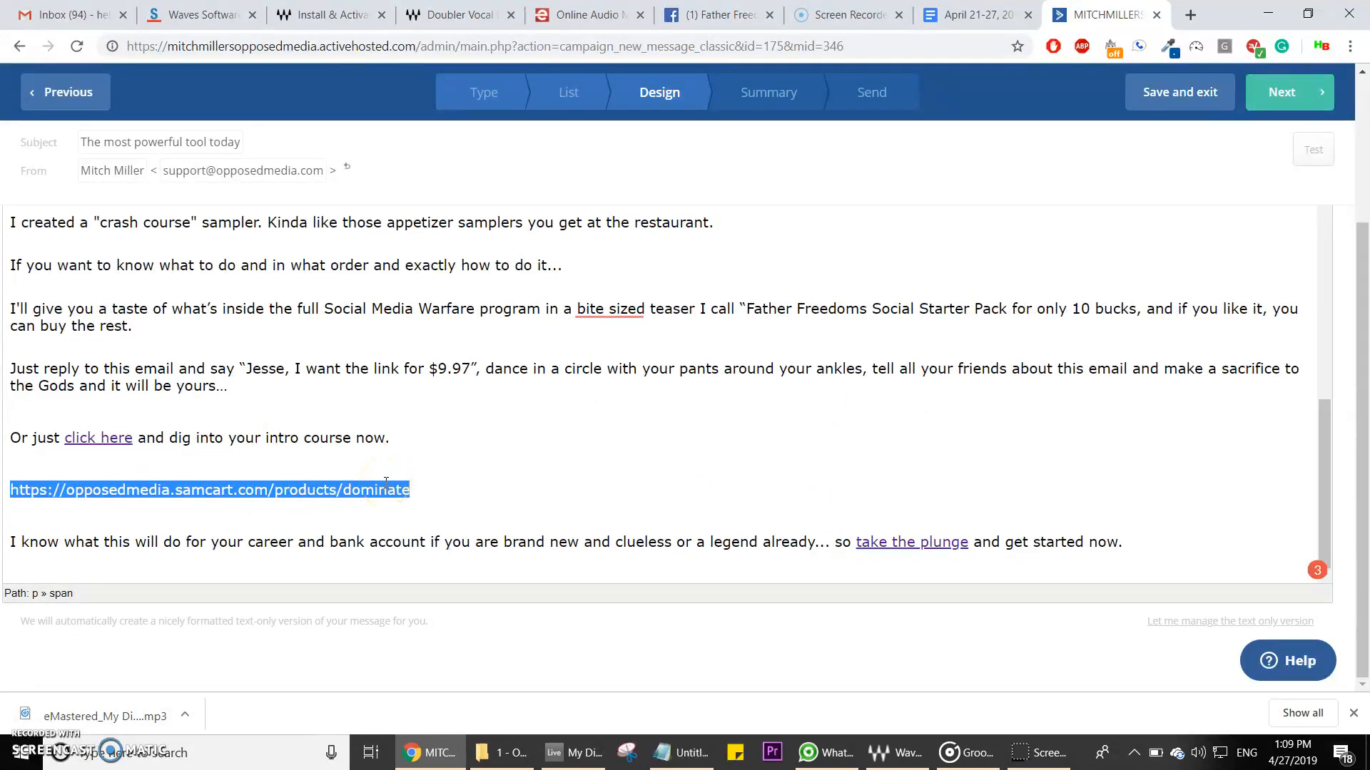
key(ctrl+k)
key(ctrl+v)
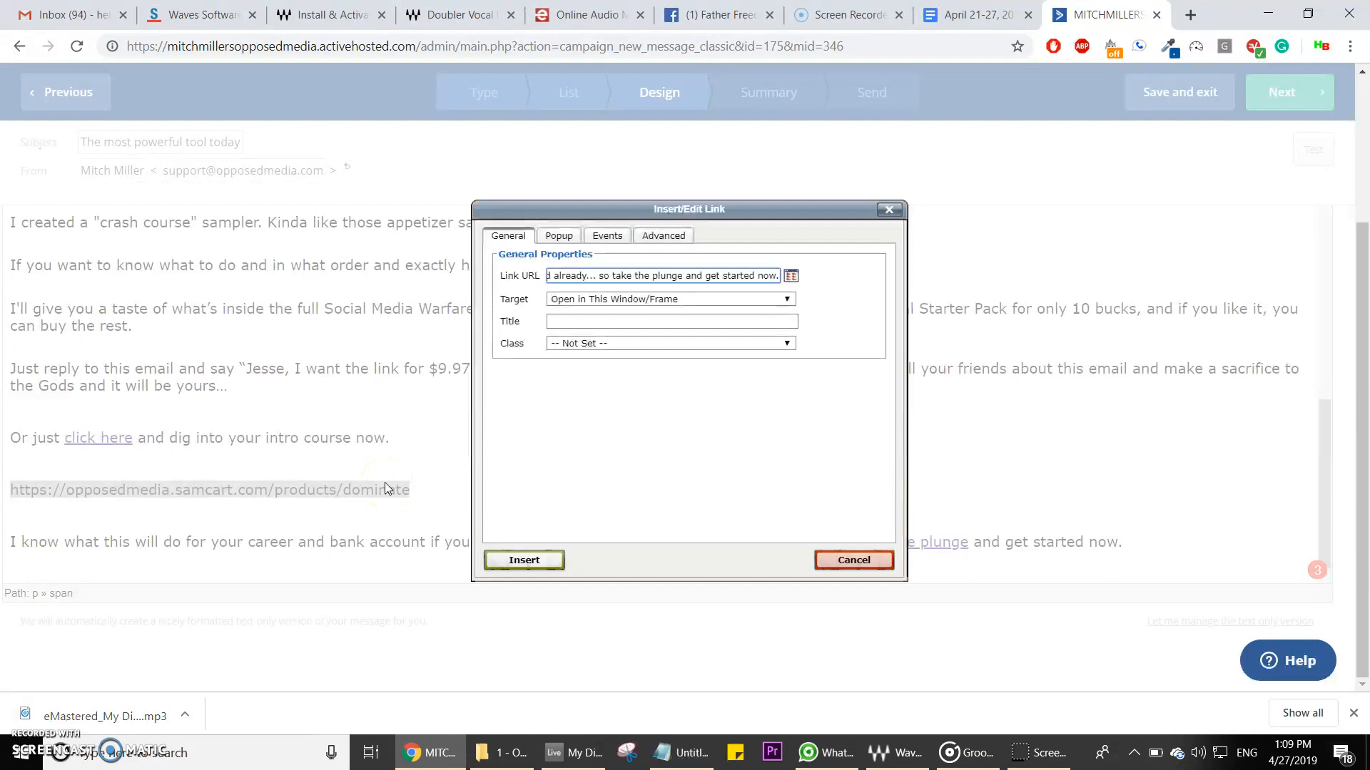
click(829, 560)
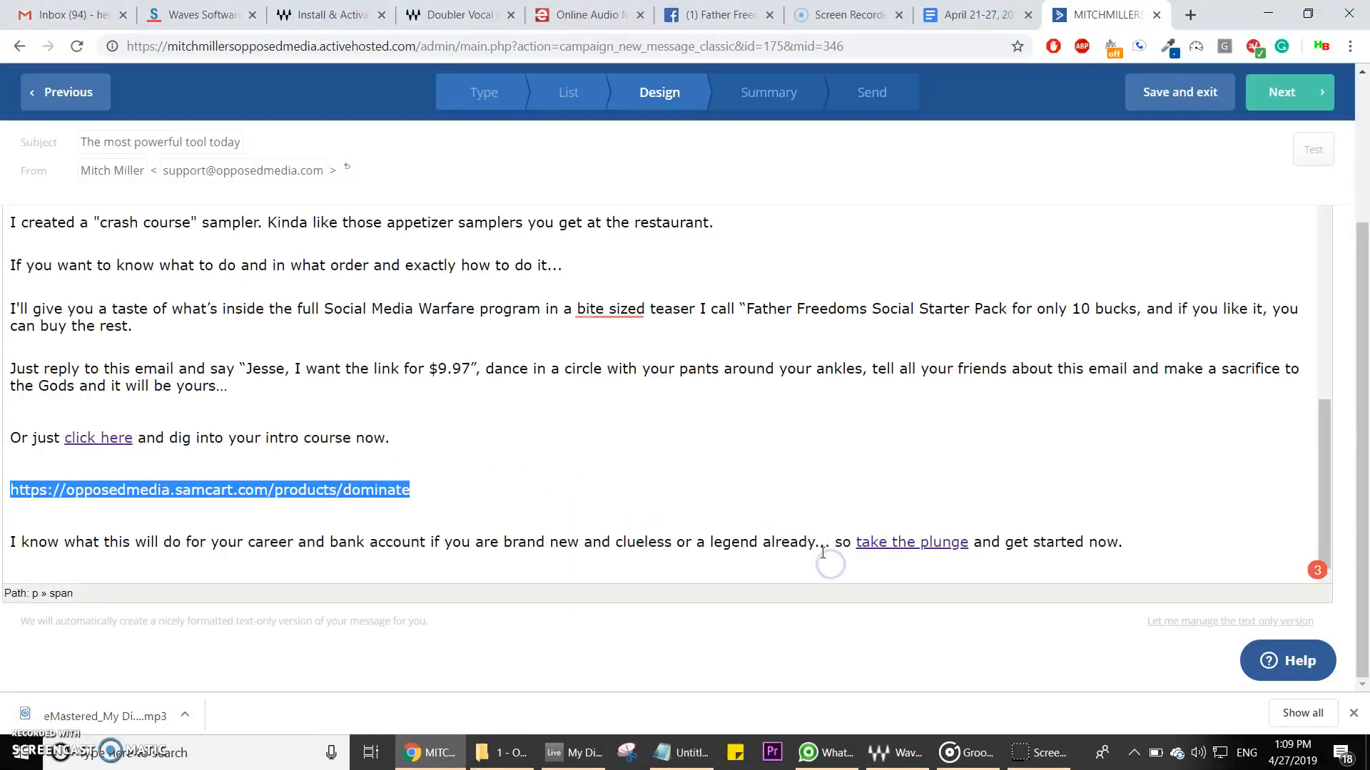
key(ctrl+k)
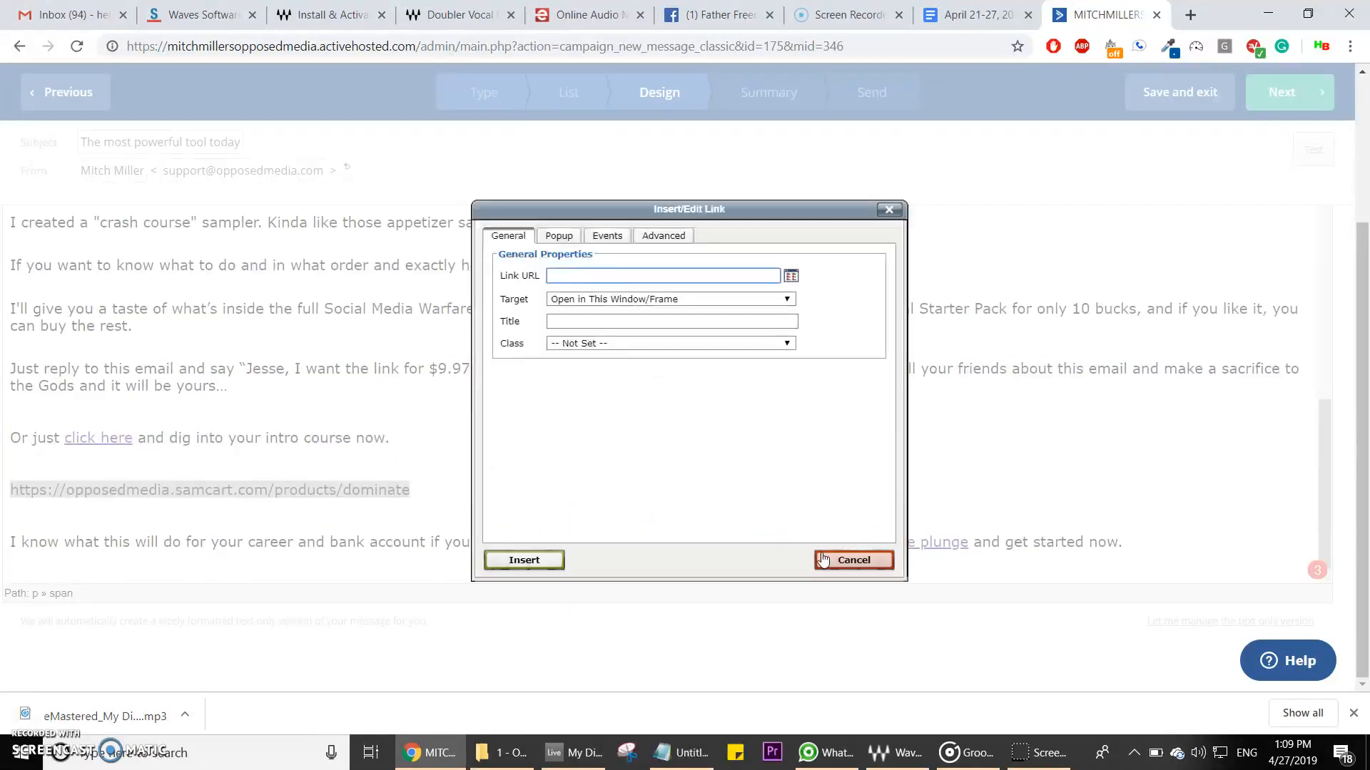
key(ctrl+v)
click(547, 561)
click(438, 540)
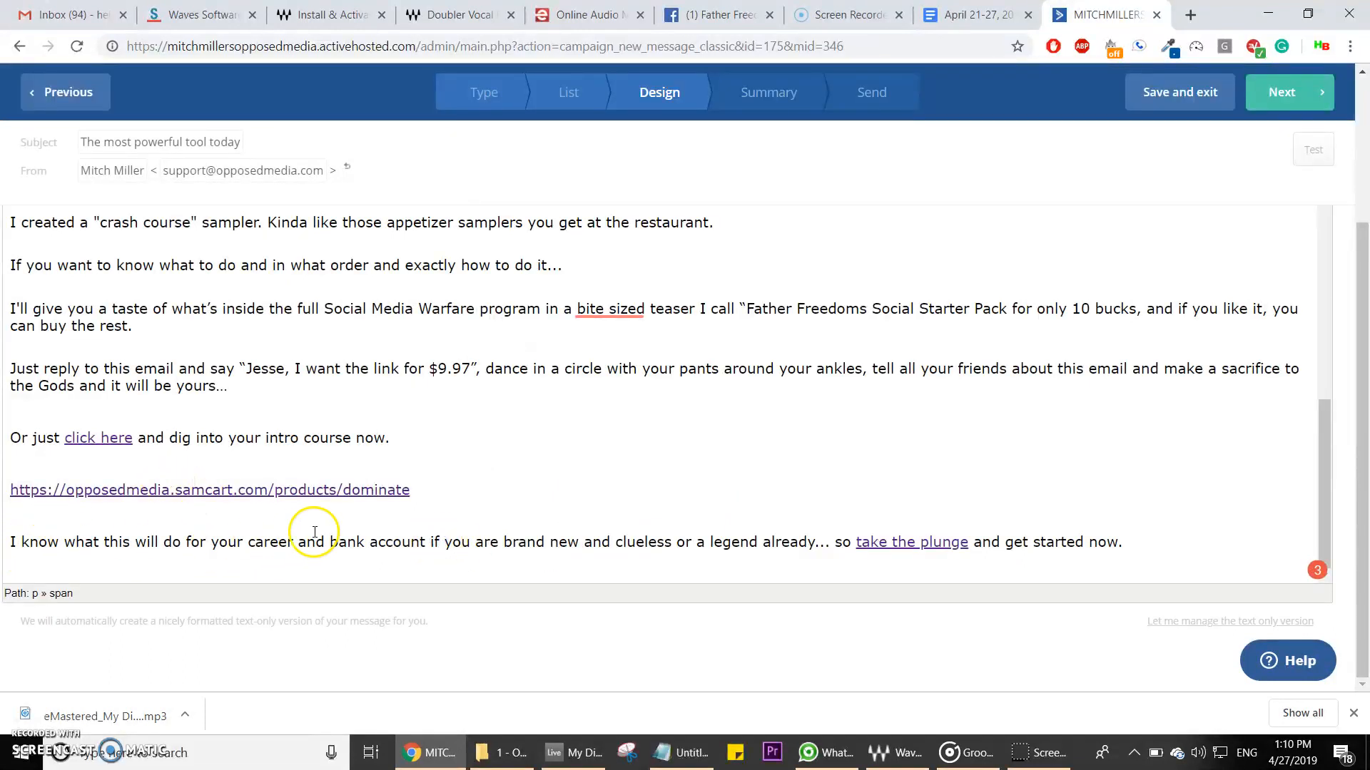
Step: Check the URL of the "take the plunge" link in the last paragraph, keep it, and look over the message again
right_click(893, 546)
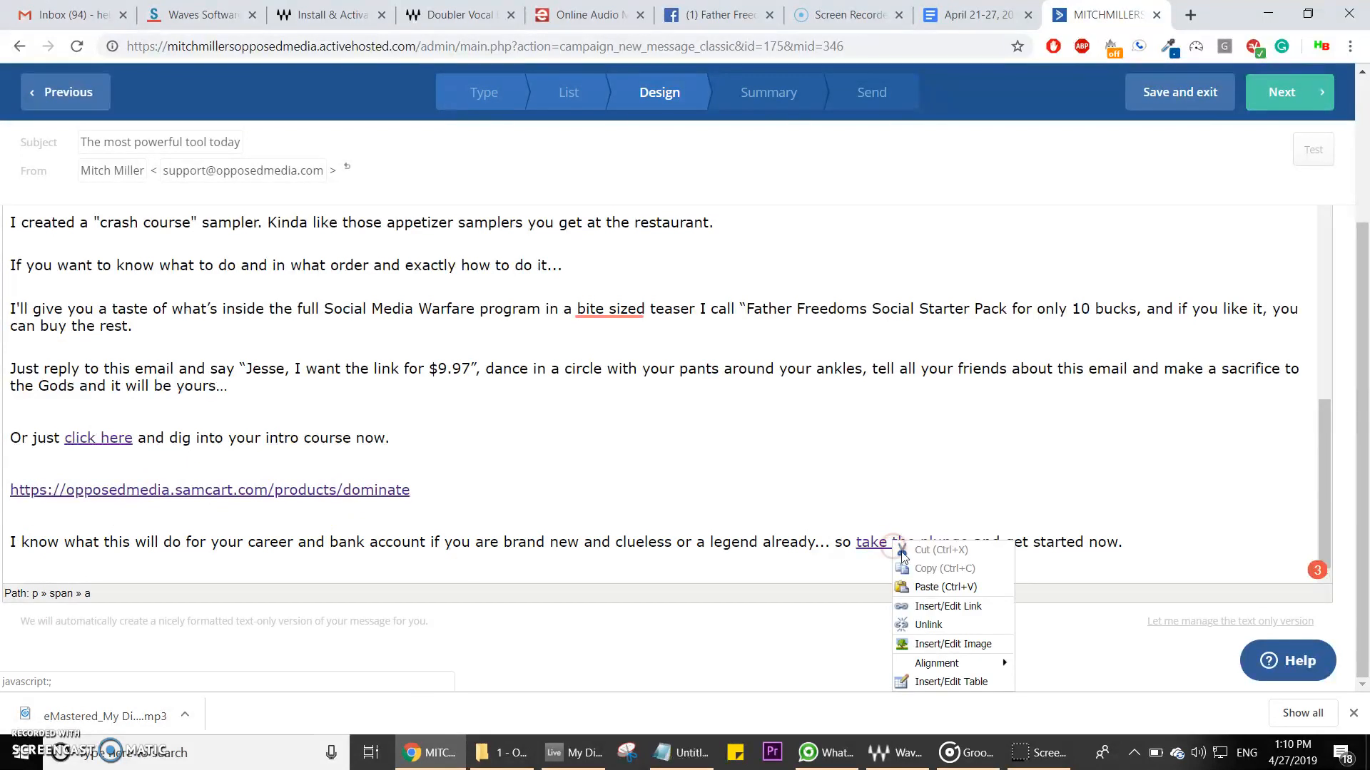
click(960, 607)
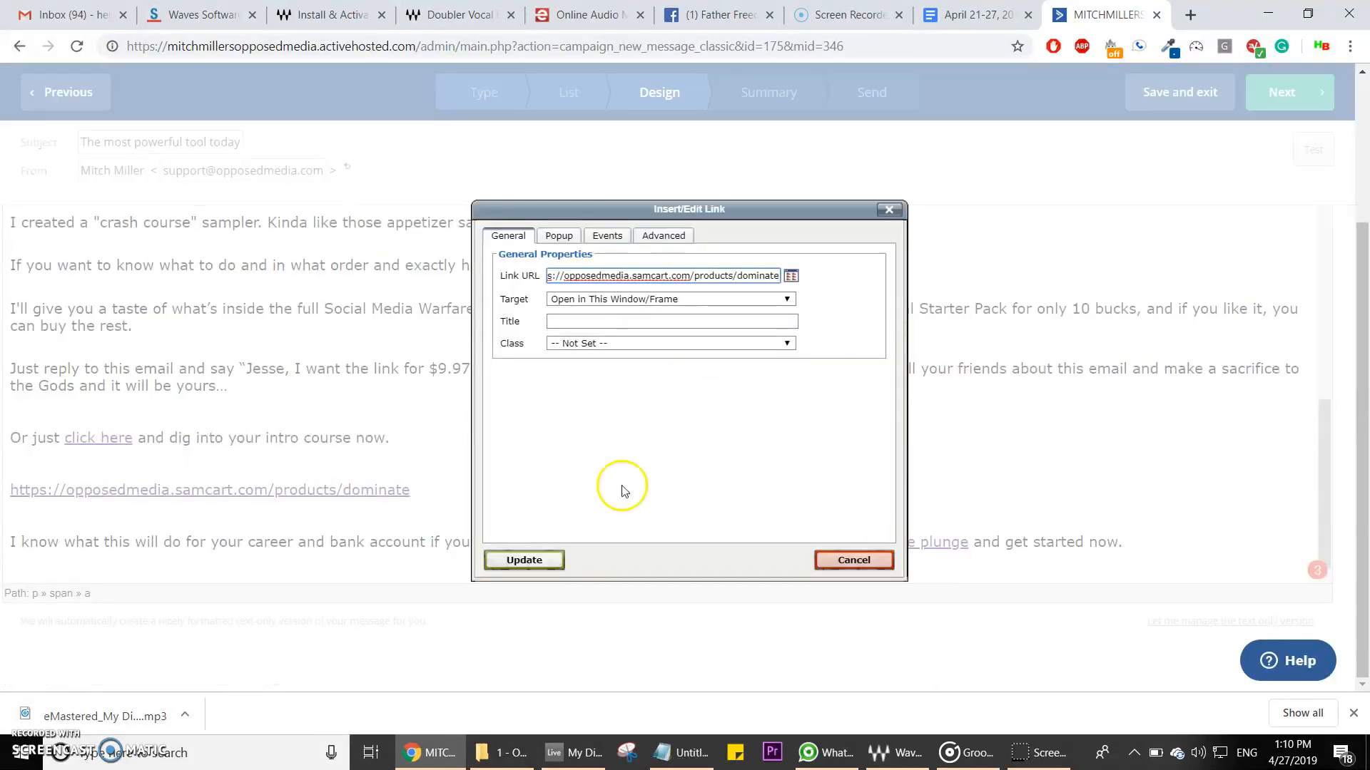
click(531, 563)
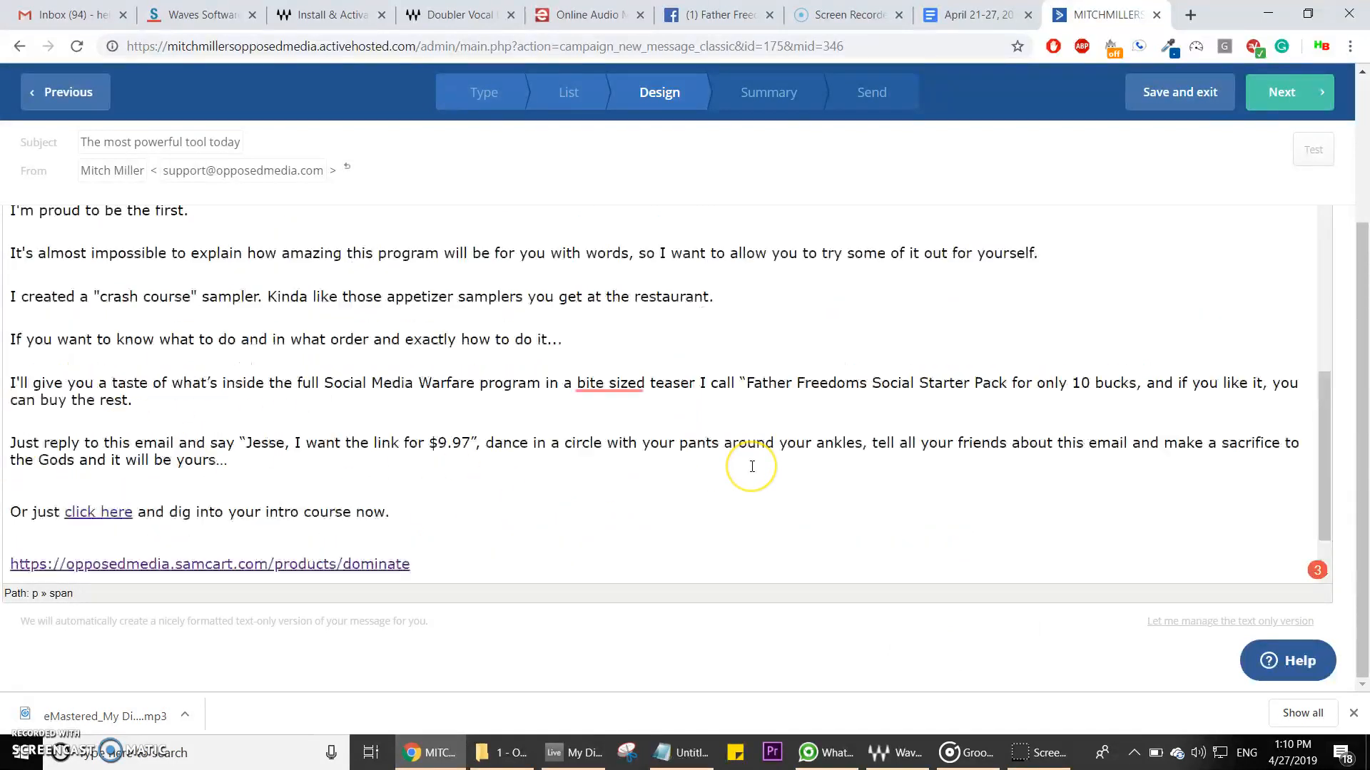
scroll(749, 465, up, 10)
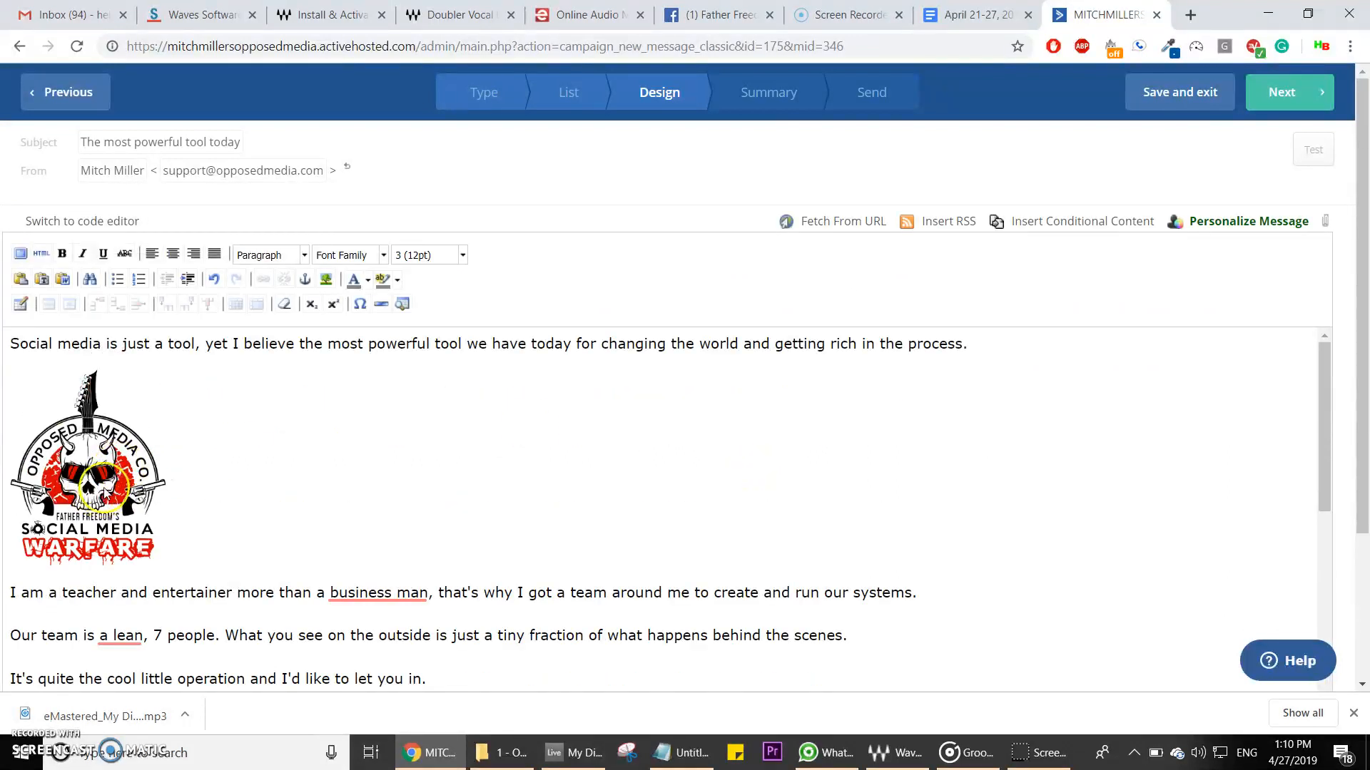
Step: Look over the finished message from beginning to end and continue to the campaign summary
scroll(532, 567, down, 1)
scroll(520, 543, up, 1)
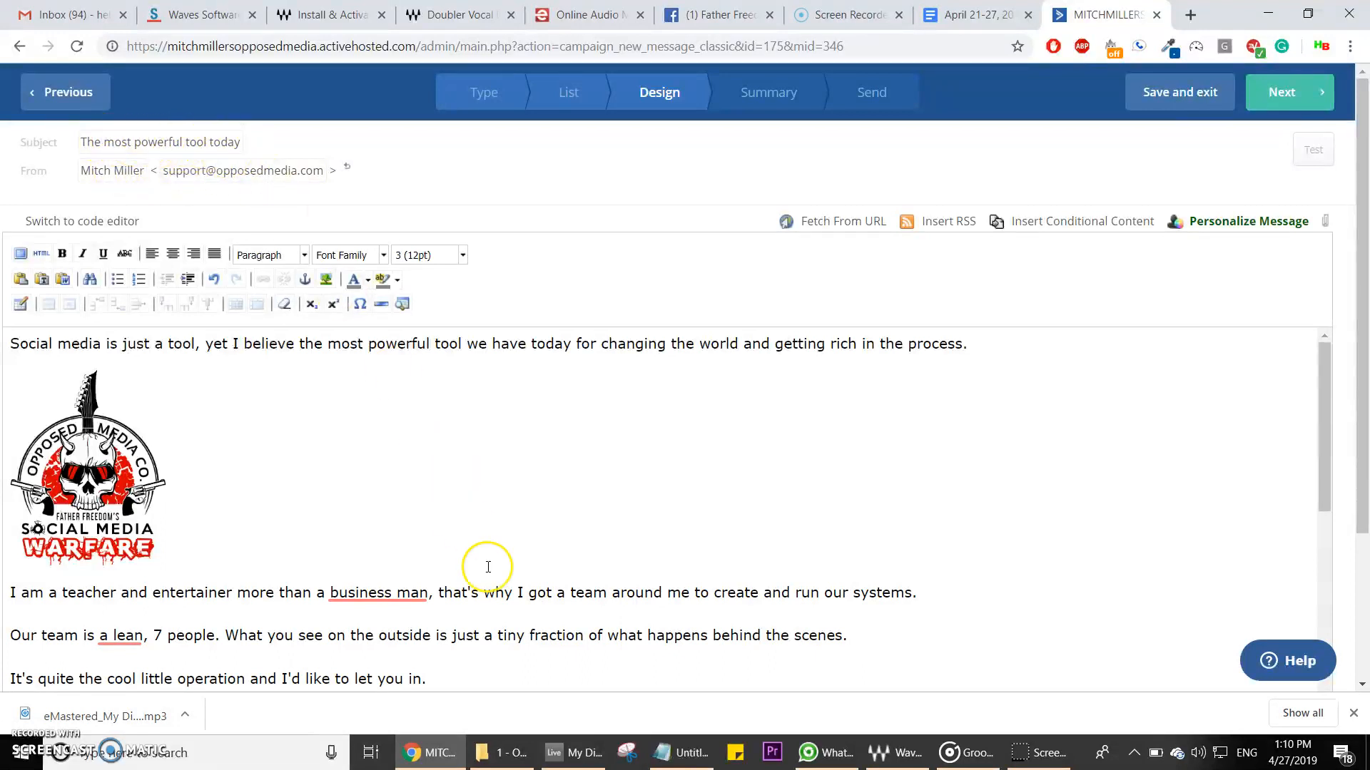
scroll(488, 567, down, 15)
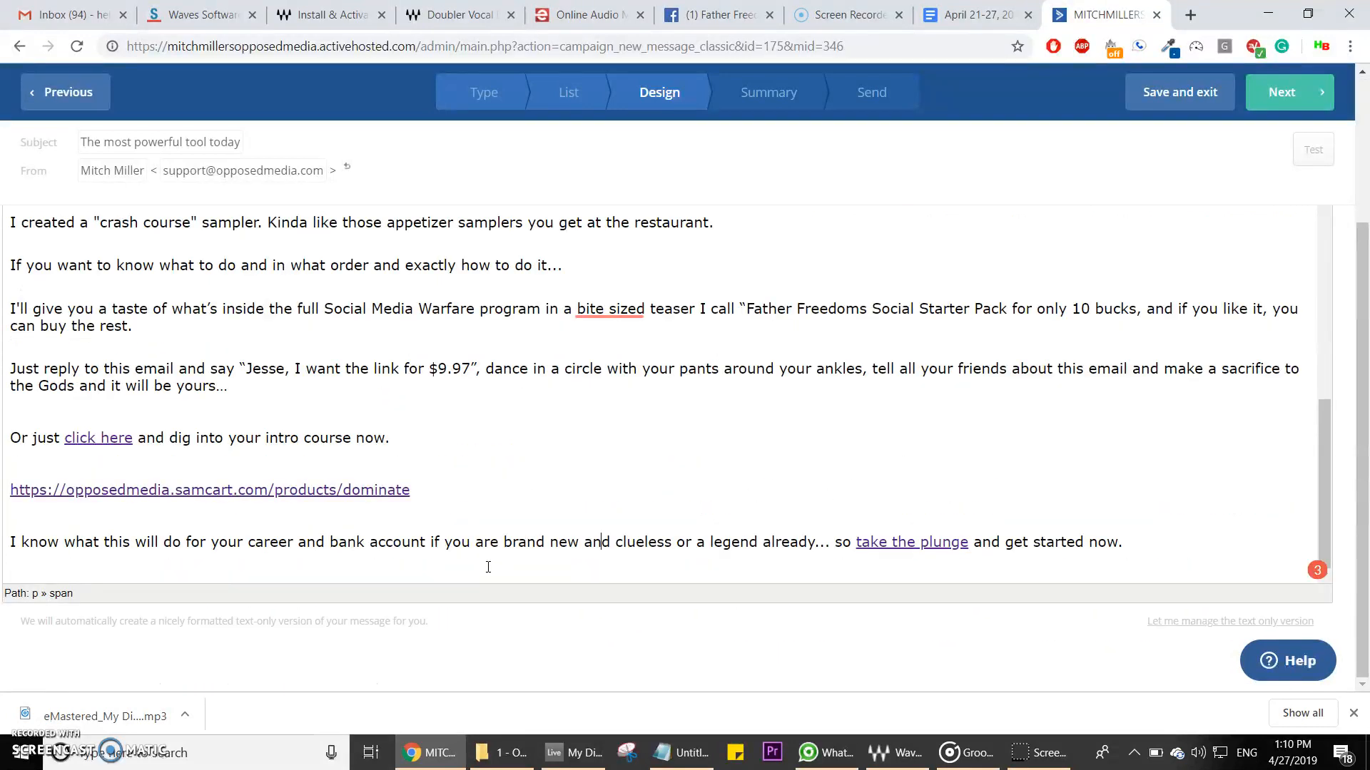
scroll(838, 439, up, 12)
click(1287, 92)
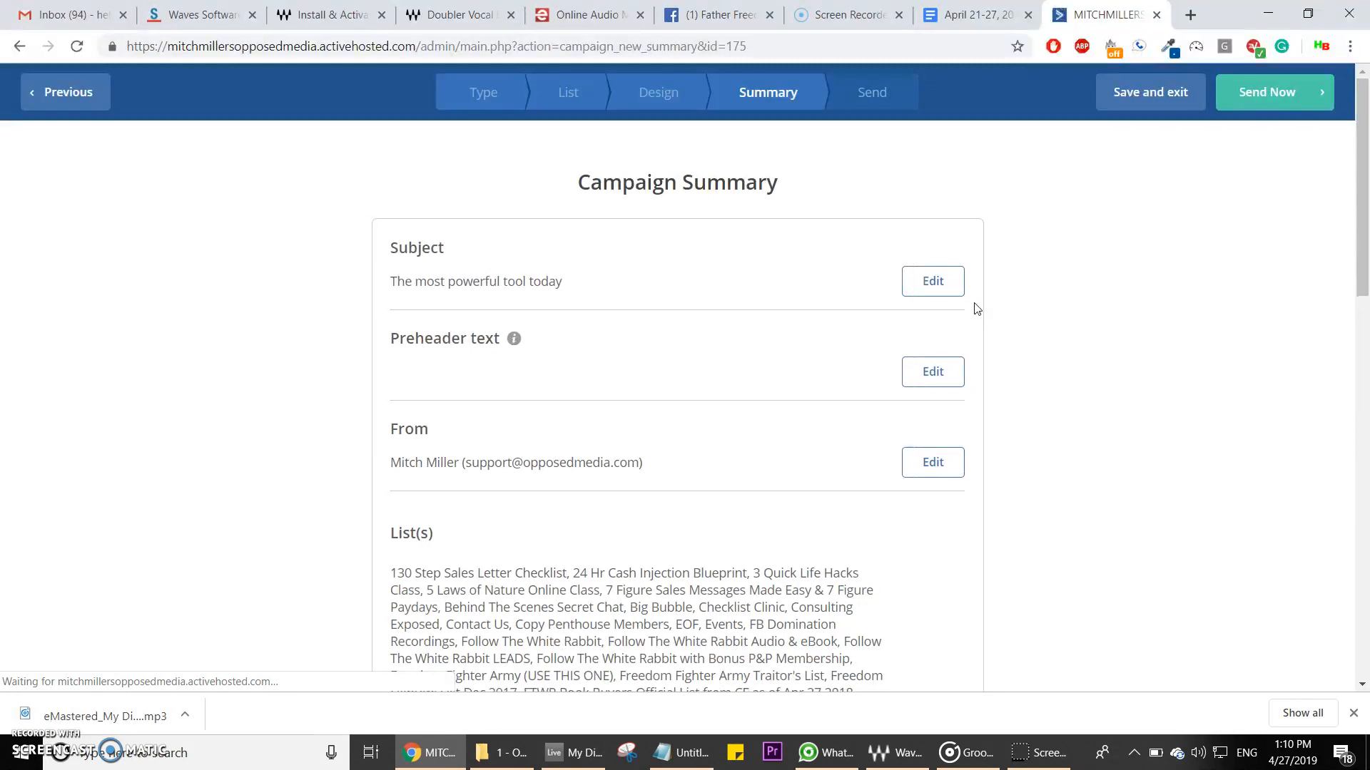
Step: Set the campaign's scheduled send hour to 22 and turn scheduling on
scroll(808, 467, down, 10)
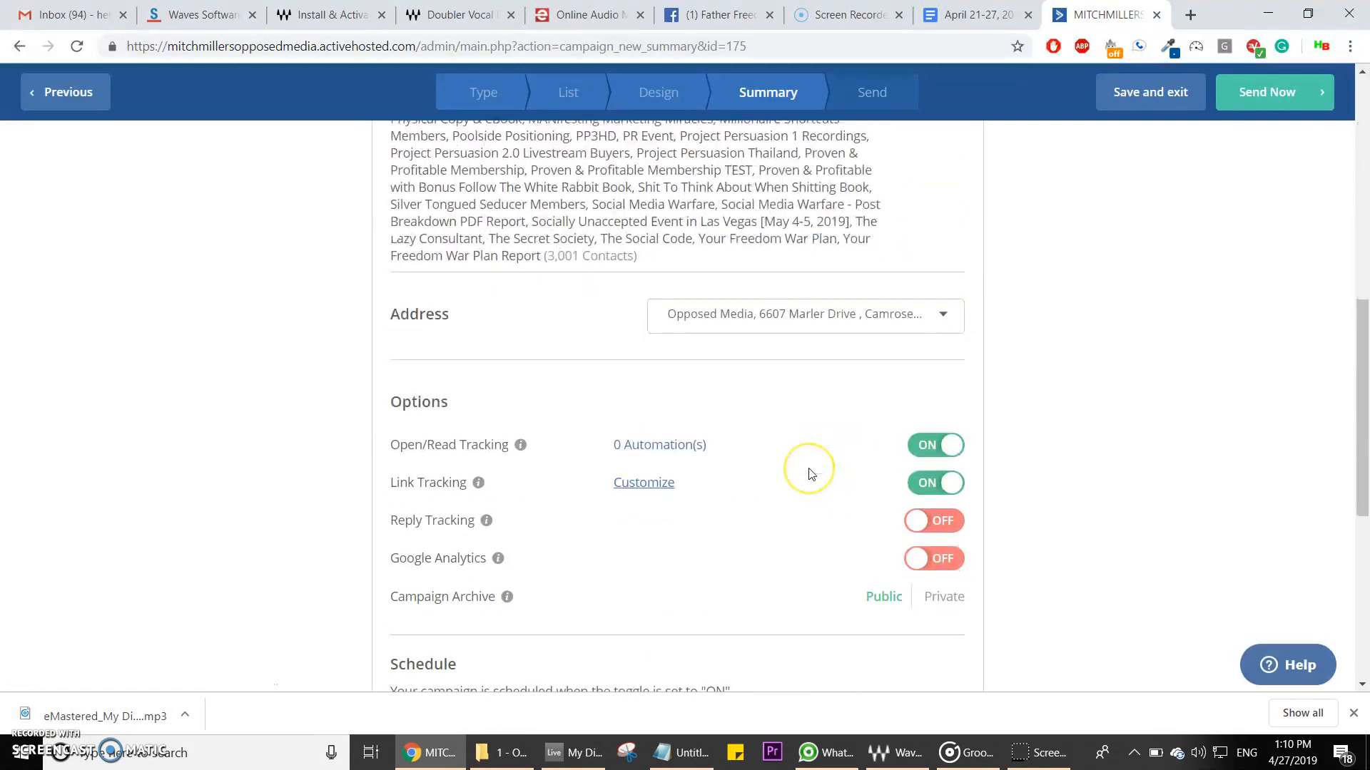
scroll(811, 474, down, 4)
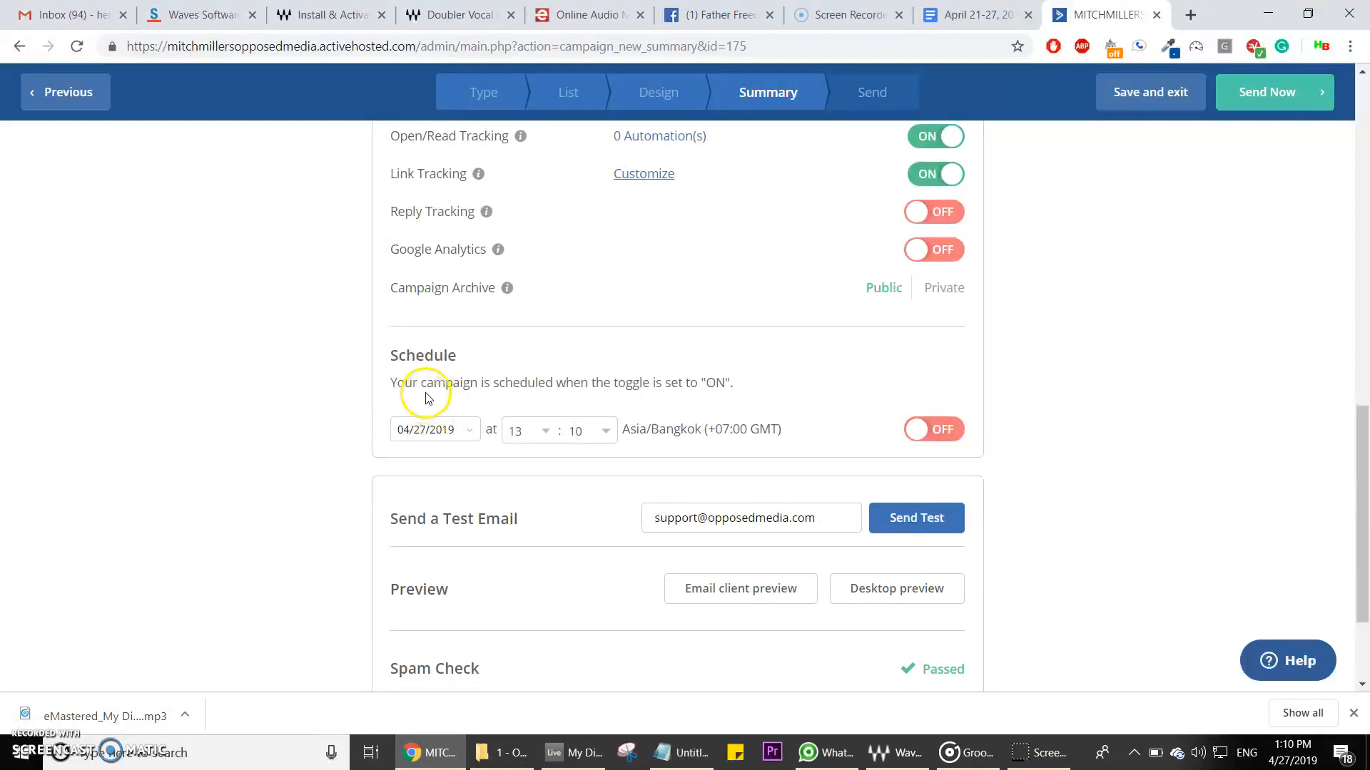
click(535, 430)
scroll(527, 549, down, 7)
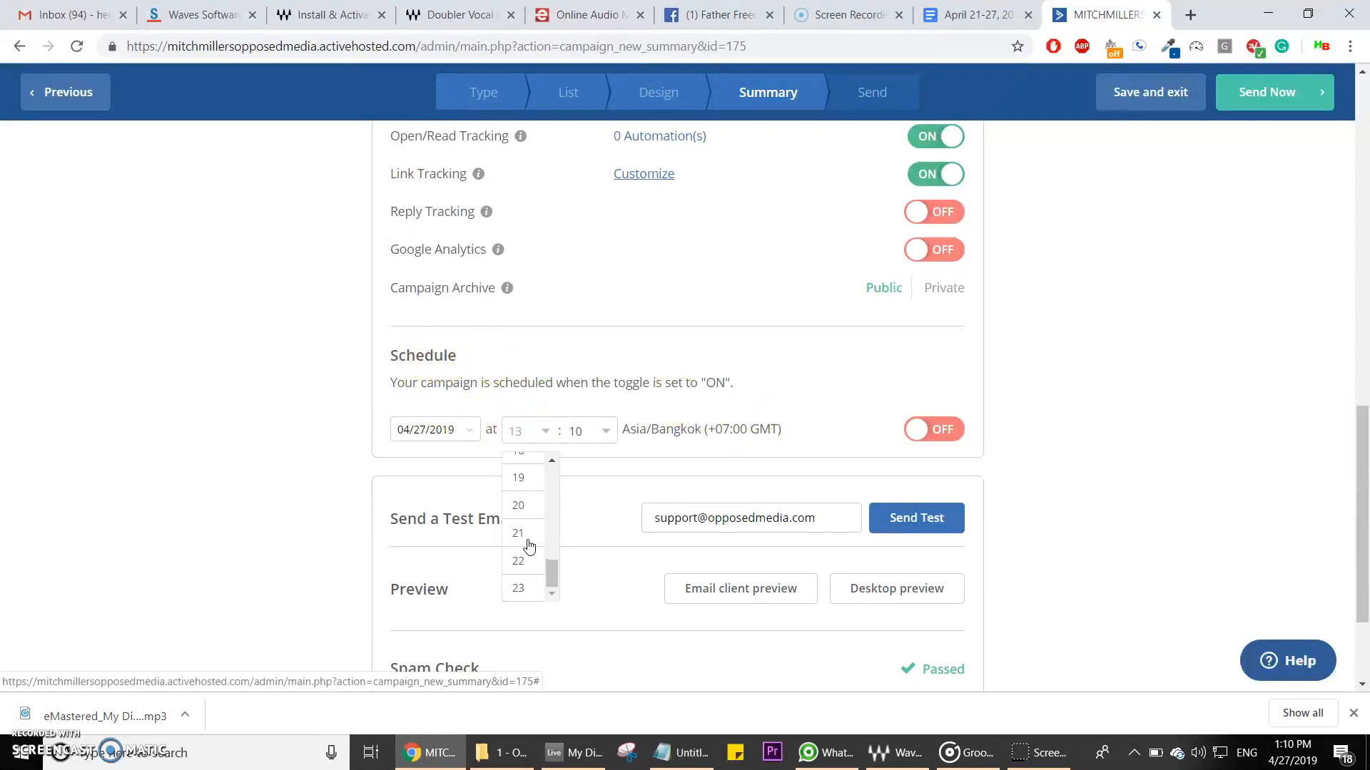
scroll(528, 546, down, 1)
click(527, 540)
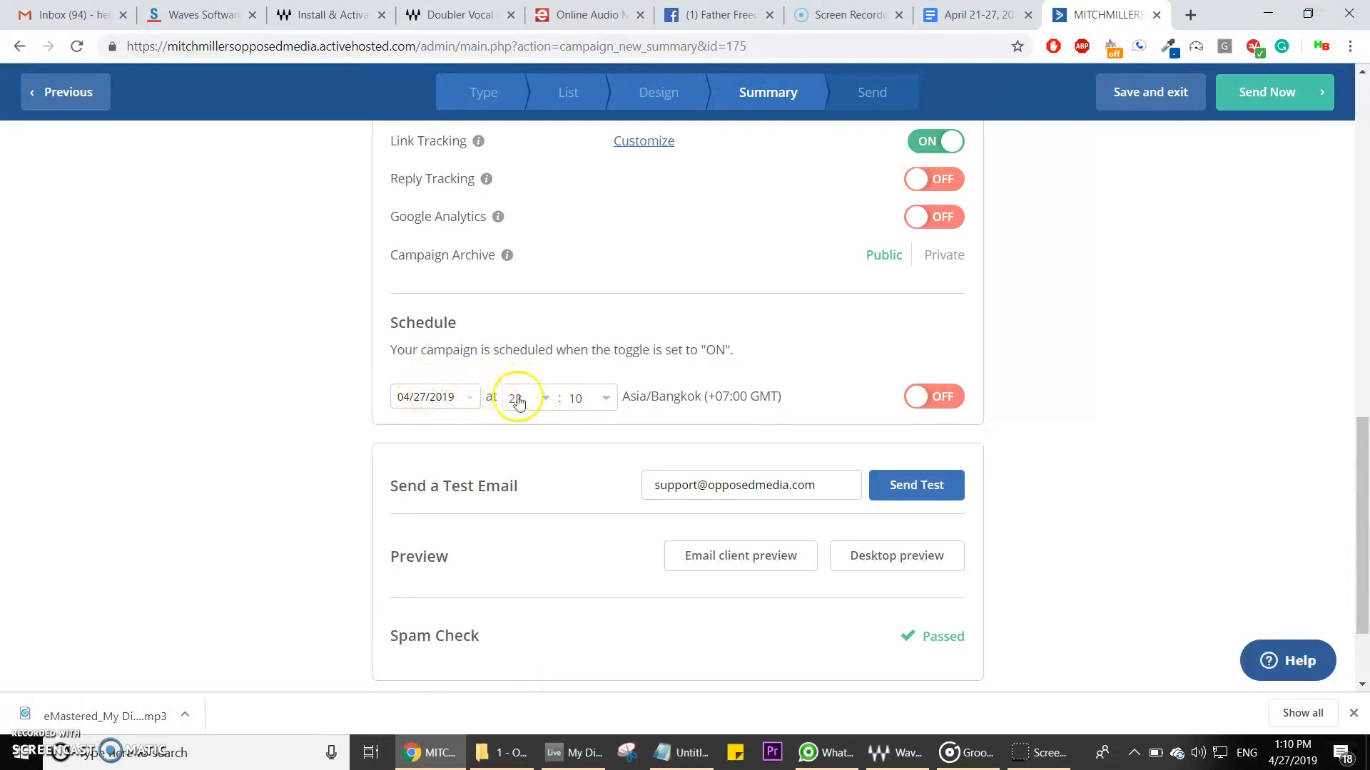
click(922, 408)
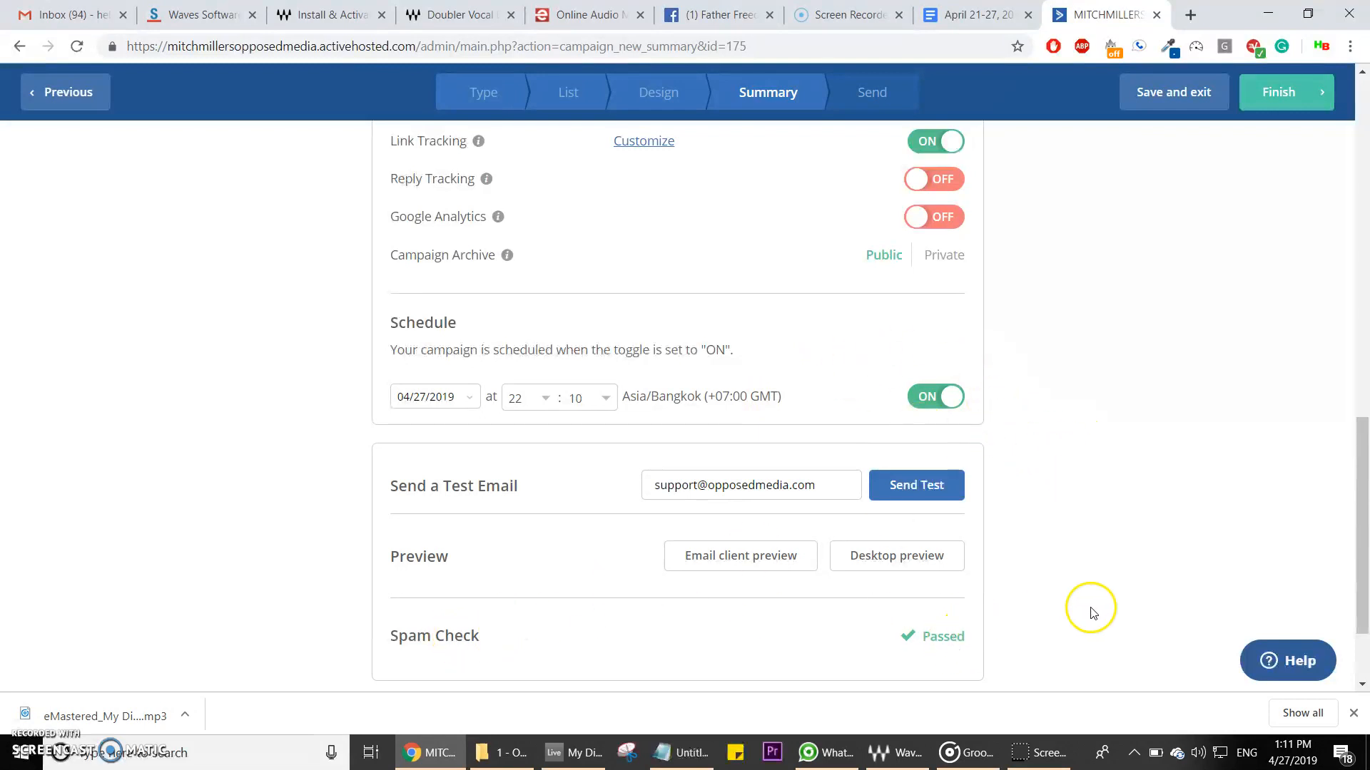
Step: Review the subject, lists, options and schedule in the campaign summary, and finish the scheduled campaign
scroll(1187, 527, down, 1)
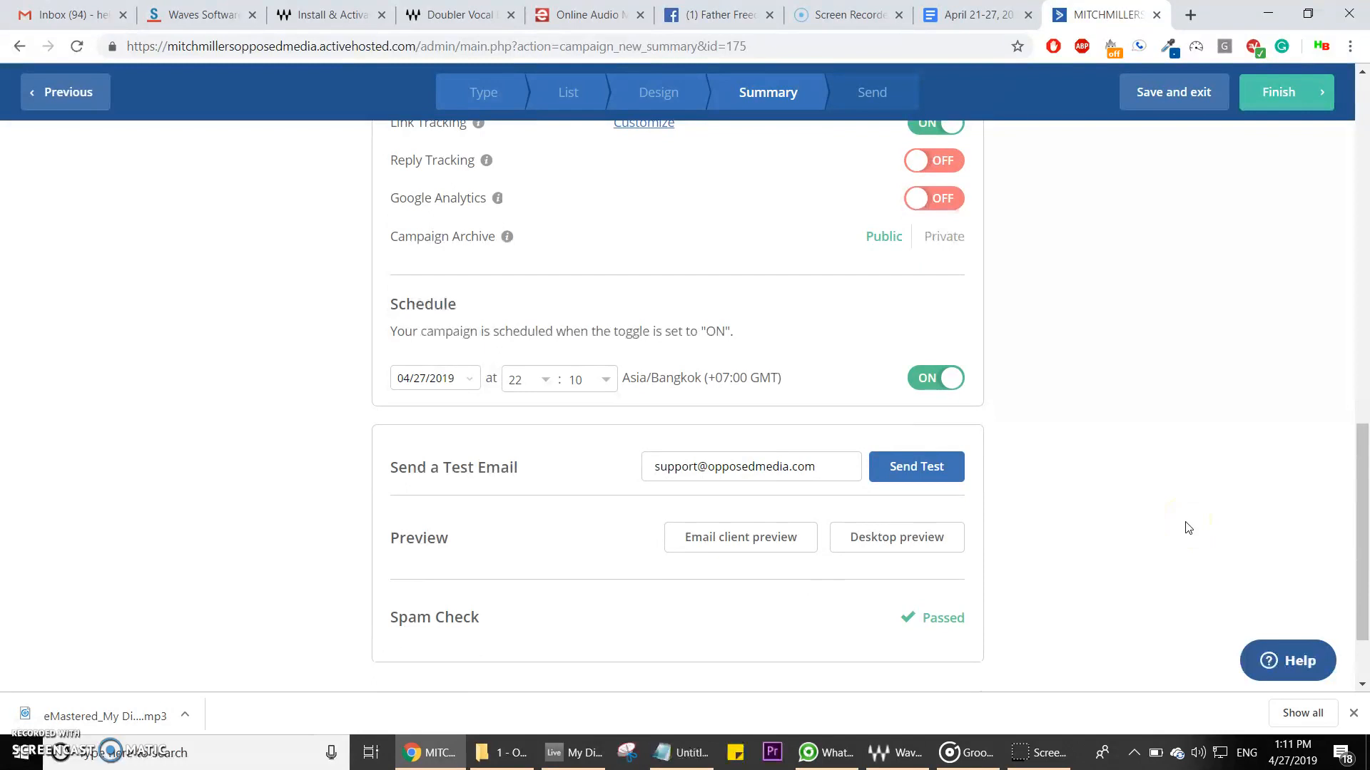
scroll(1187, 526, up, 10)
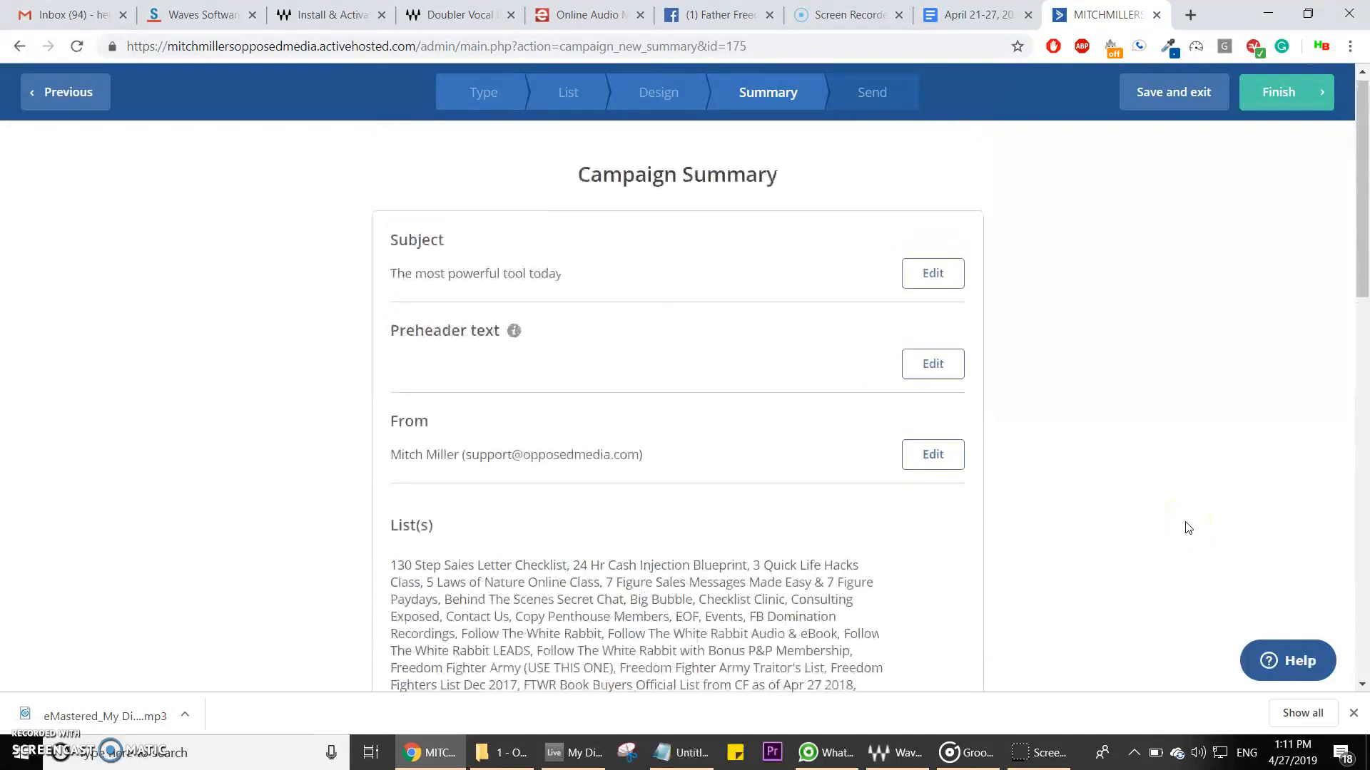
scroll(1187, 526, down, 10)
scroll(1187, 527, up, 10)
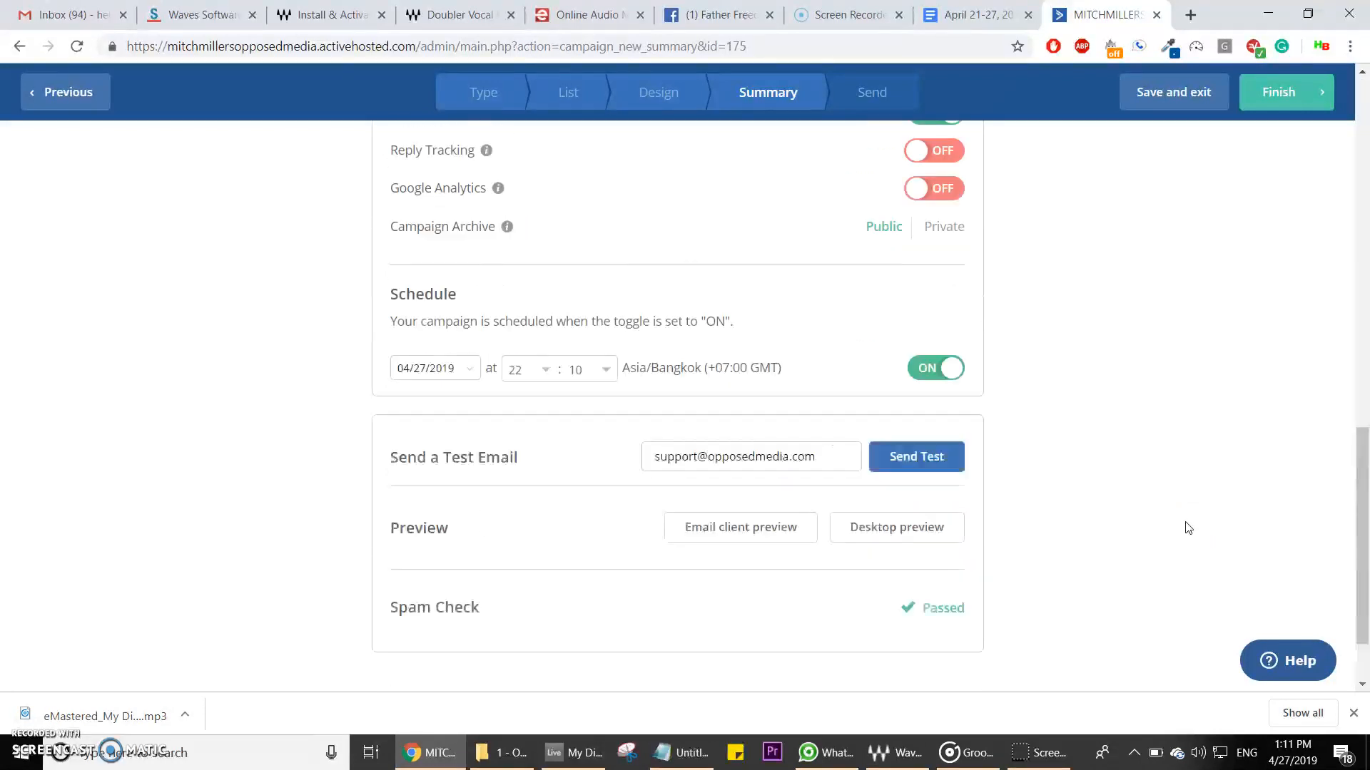
scroll(1156, 343, down, 10)
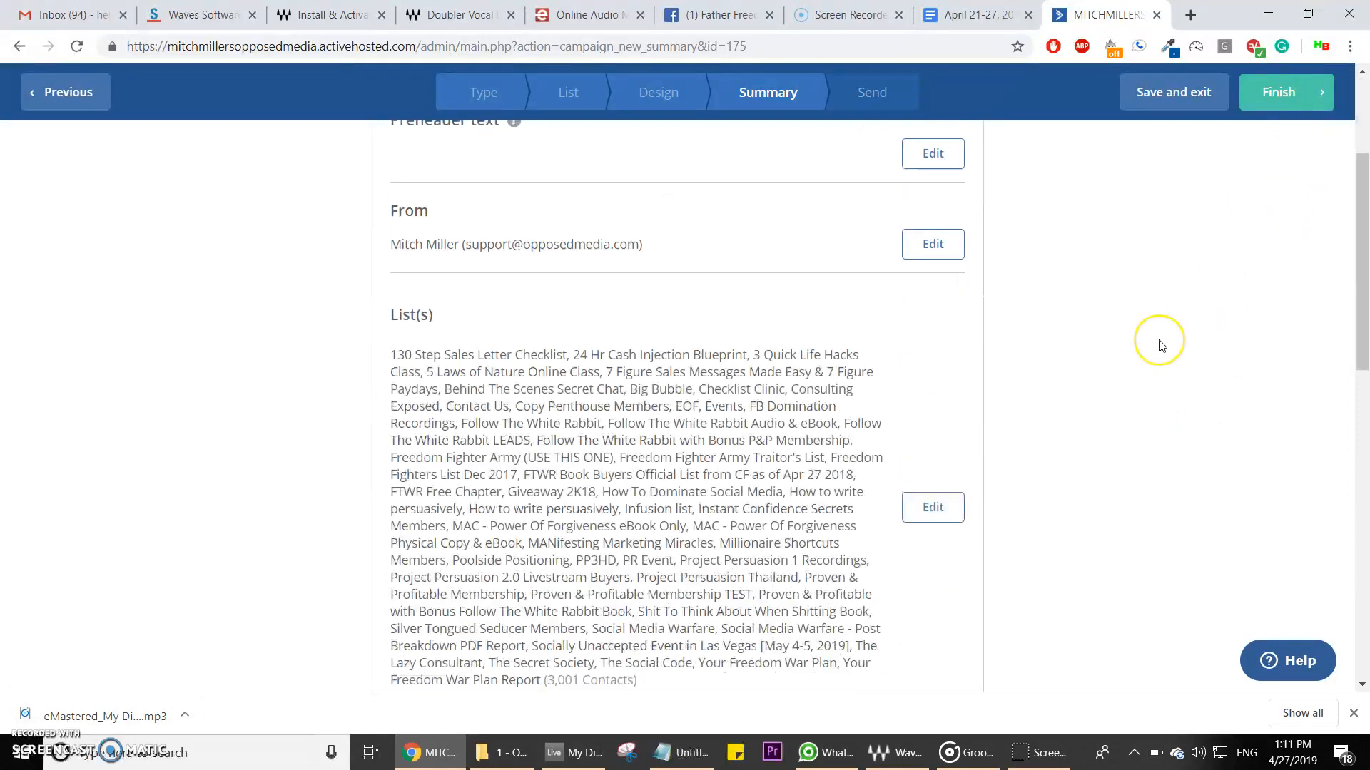
scroll(1159, 346, up, 5)
scroll(1159, 346, up, 1)
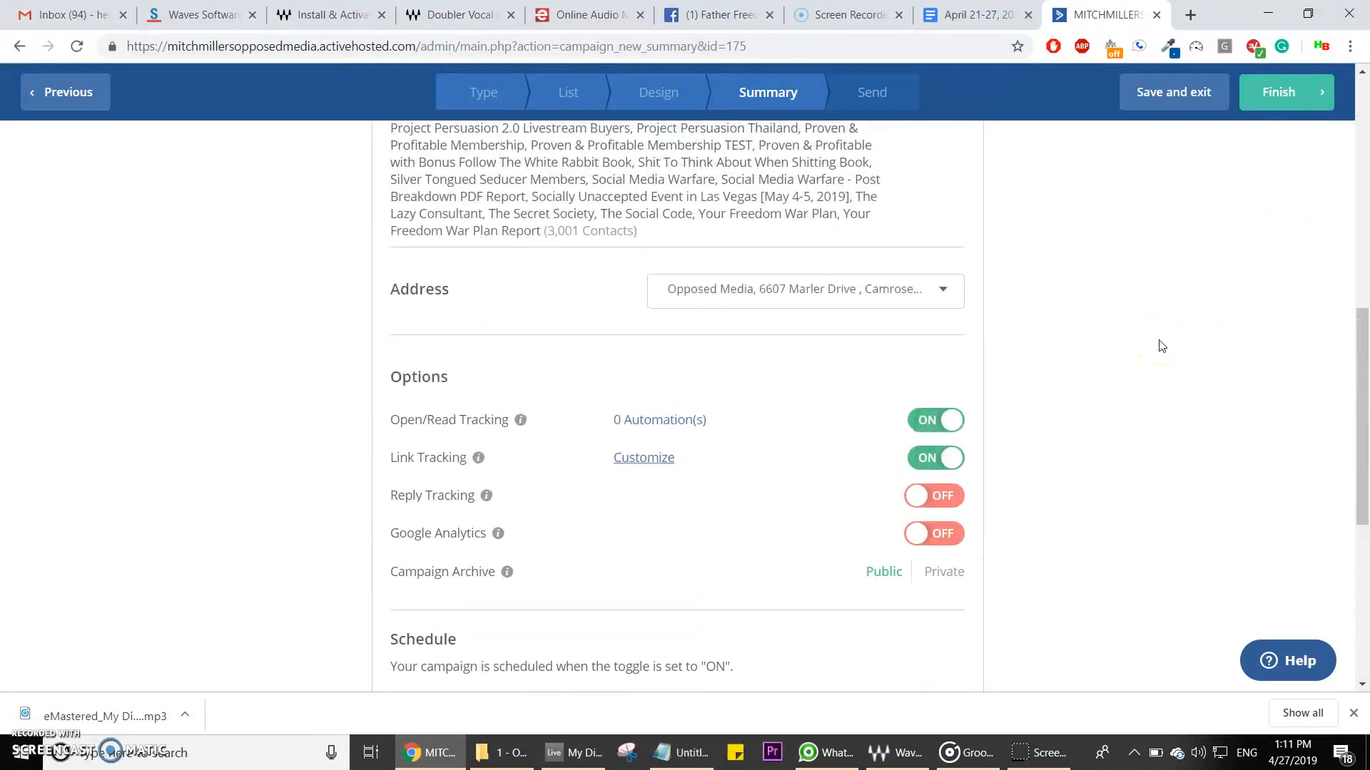
click(1290, 103)
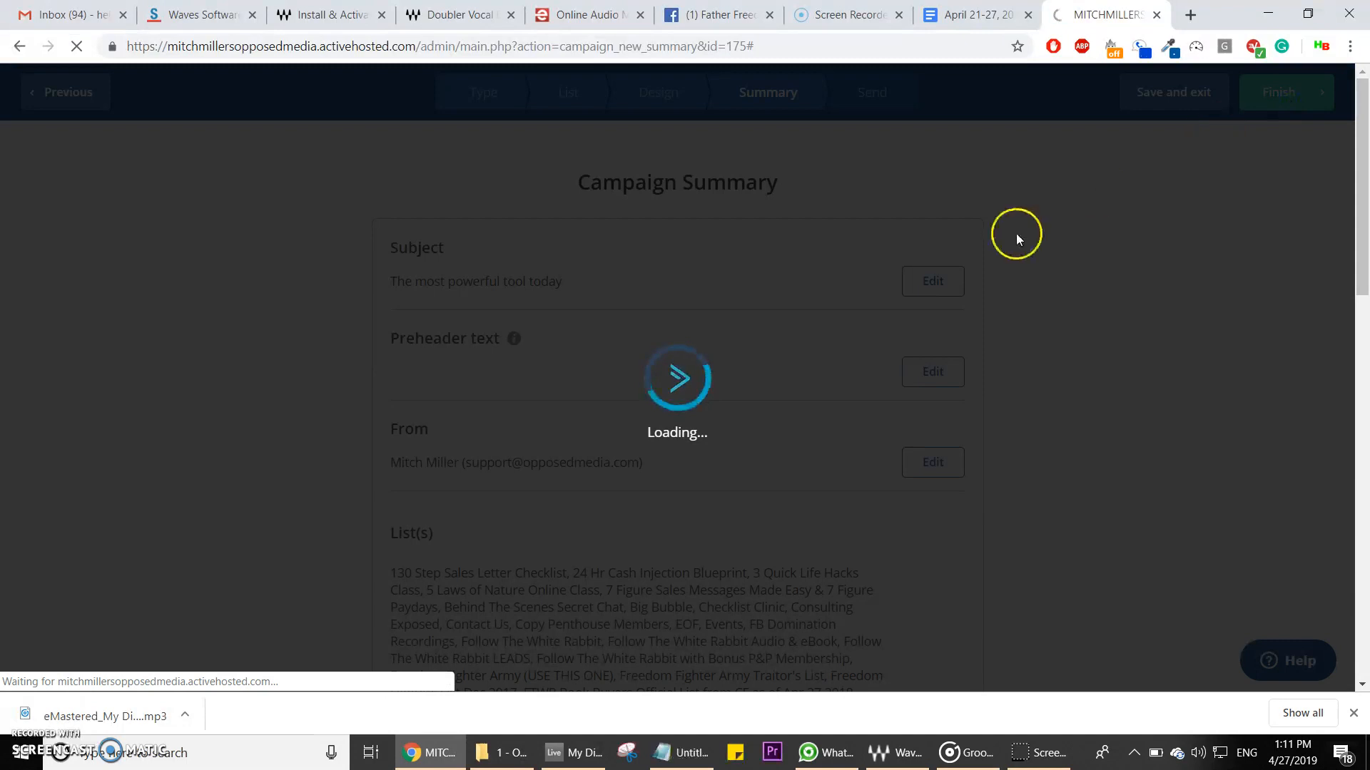